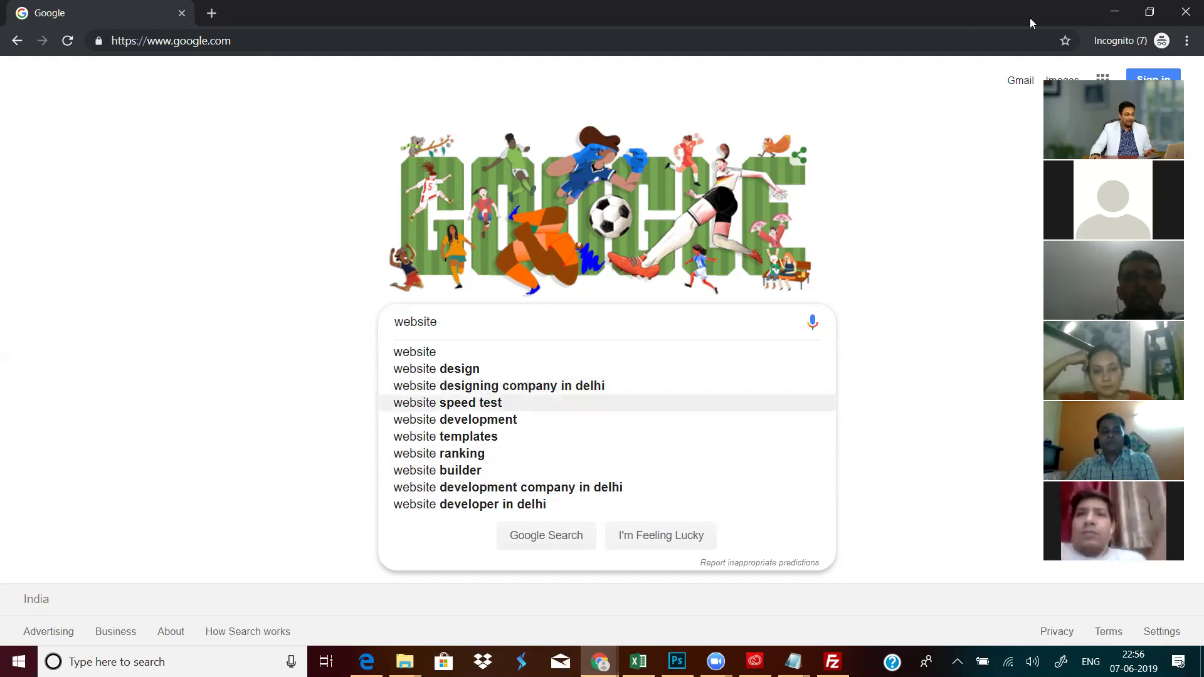
# - Return to the WordPress post and replace "Development" with "designing" in the first phrase of the SEO title
pyautogui.click(1115, 12)
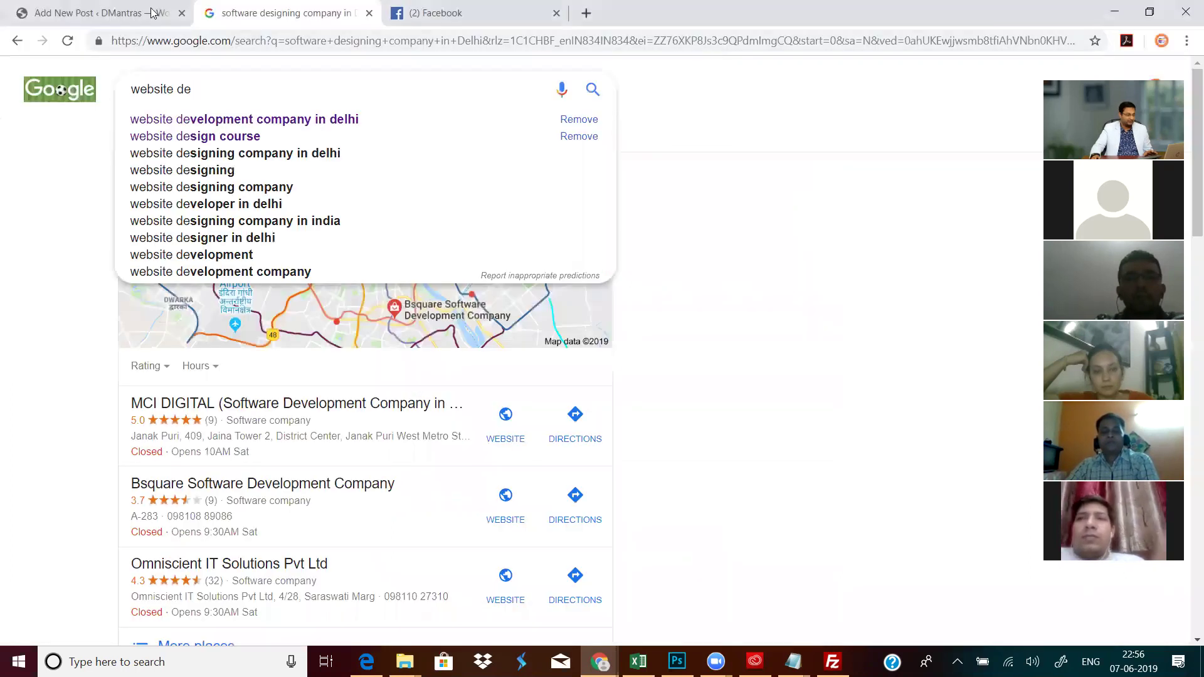
pyautogui.click(101, 14)
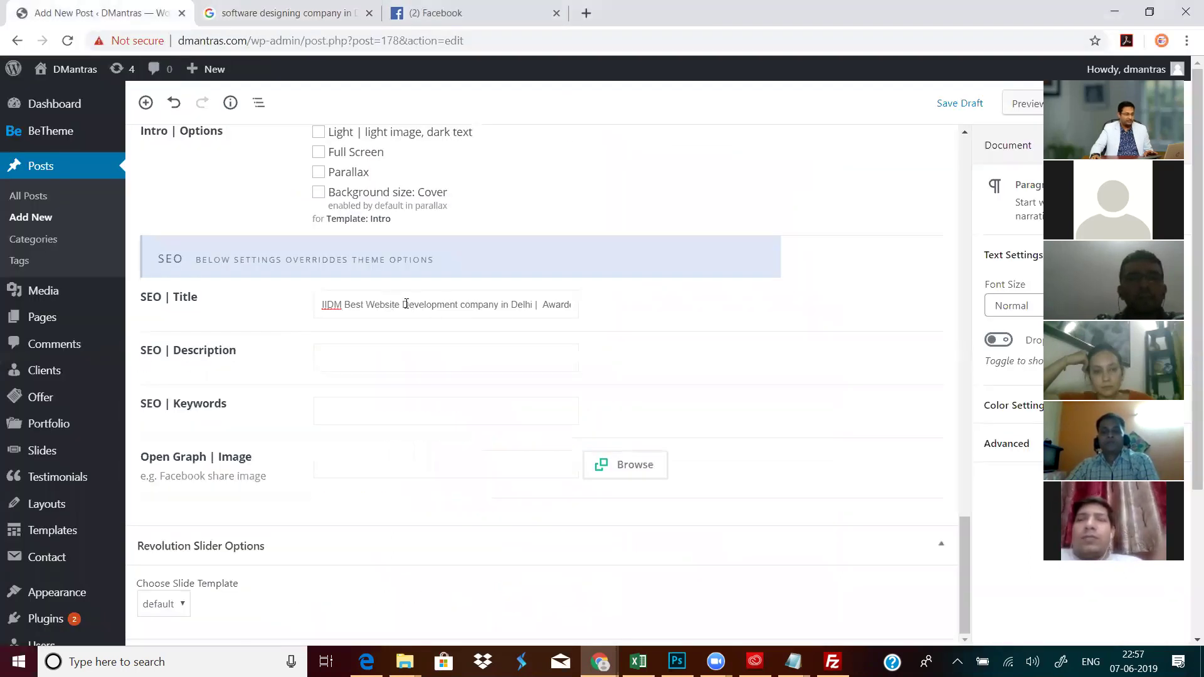
pyautogui.moveTo(404, 306); pyautogui.dragTo(460, 304)
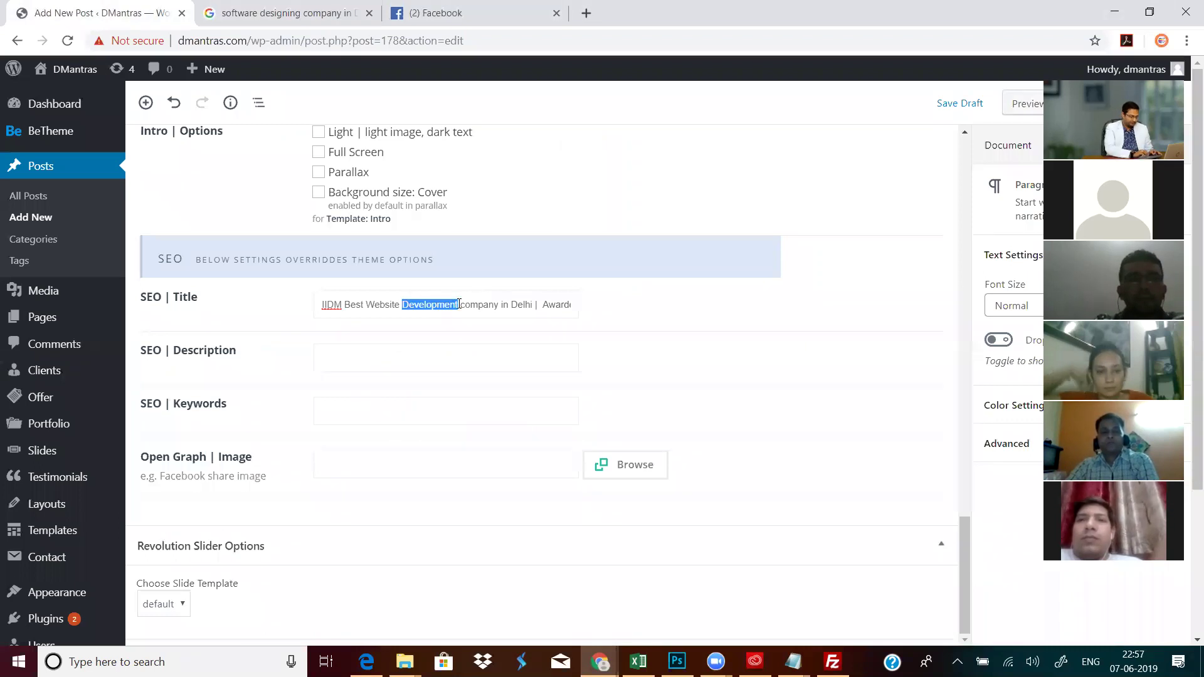
pyautogui.write('designing')
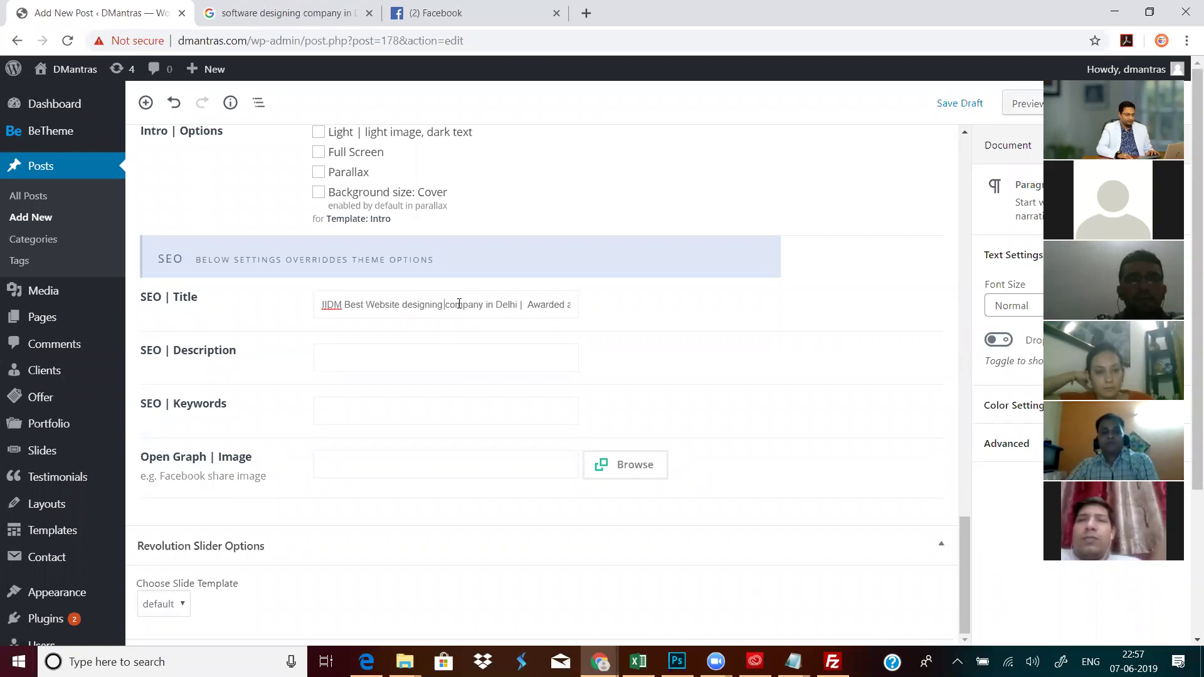
# - Change the end of the SEO title to read "Development companies in Delhi"
pyautogui.press('Right')
pyautogui.press('Right')
pyautogui.press('Right')
pyautogui.press('Right')
pyautogui.press('Right')
pyautogui.press('Right')
pyautogui.press('Right')
pyautogui.press('Right')
pyautogui.press('Right')
pyautogui.press('Right')
pyautogui.press('Right')
pyautogui.press('Right')
pyautogui.press('Right')
pyautogui.press('Right')
pyautogui.press('Right')
pyautogui.press('Right')
pyautogui.press('Right')
pyautogui.press('Right')
pyautogui.press('Right')
pyautogui.press('Right')
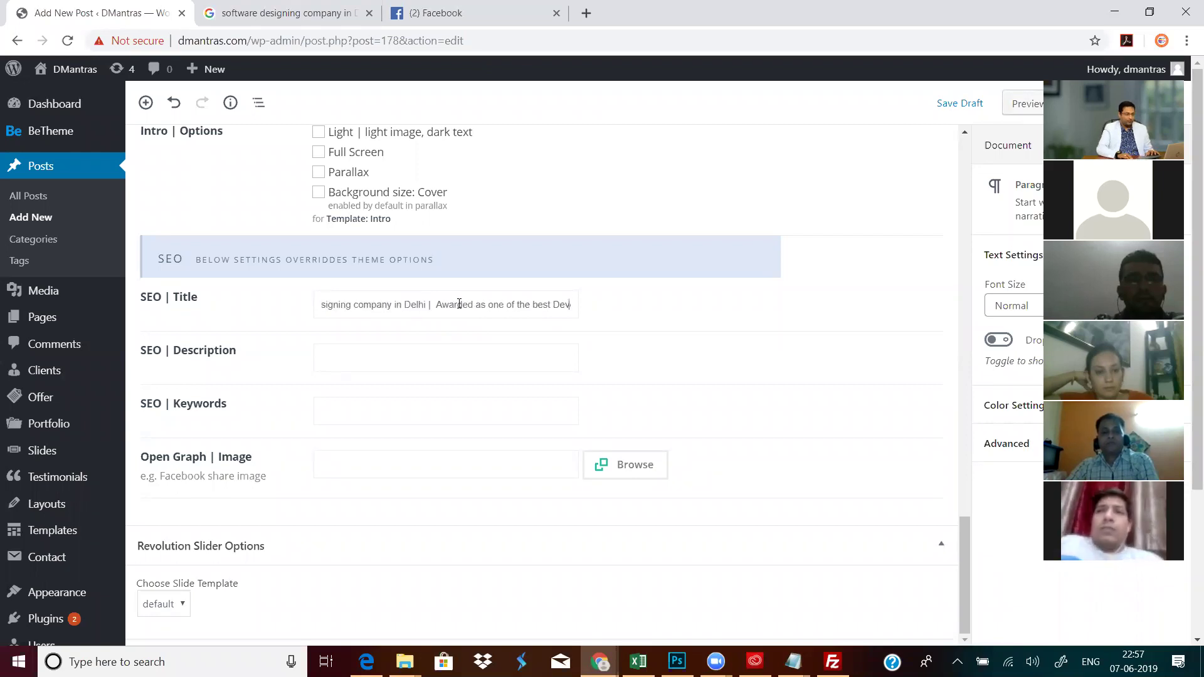
pyautogui.press('Right')
pyautogui.press('Right')
pyautogui.press('Right')
pyautogui.press('Right')
pyautogui.press('Right')
pyautogui.press('Right')
pyautogui.press('Right')
pyautogui.press('Right')
pyautogui.press('Right')
pyautogui.press('Right')
pyautogui.press('Right')
pyautogui.press('Right')
pyautogui.press('Right')
pyautogui.press('Right')
pyautogui.press('Right')
pyautogui.press('Right')
pyautogui.press('Right')
pyautogui.press('Right')
pyautogui.press('Right')
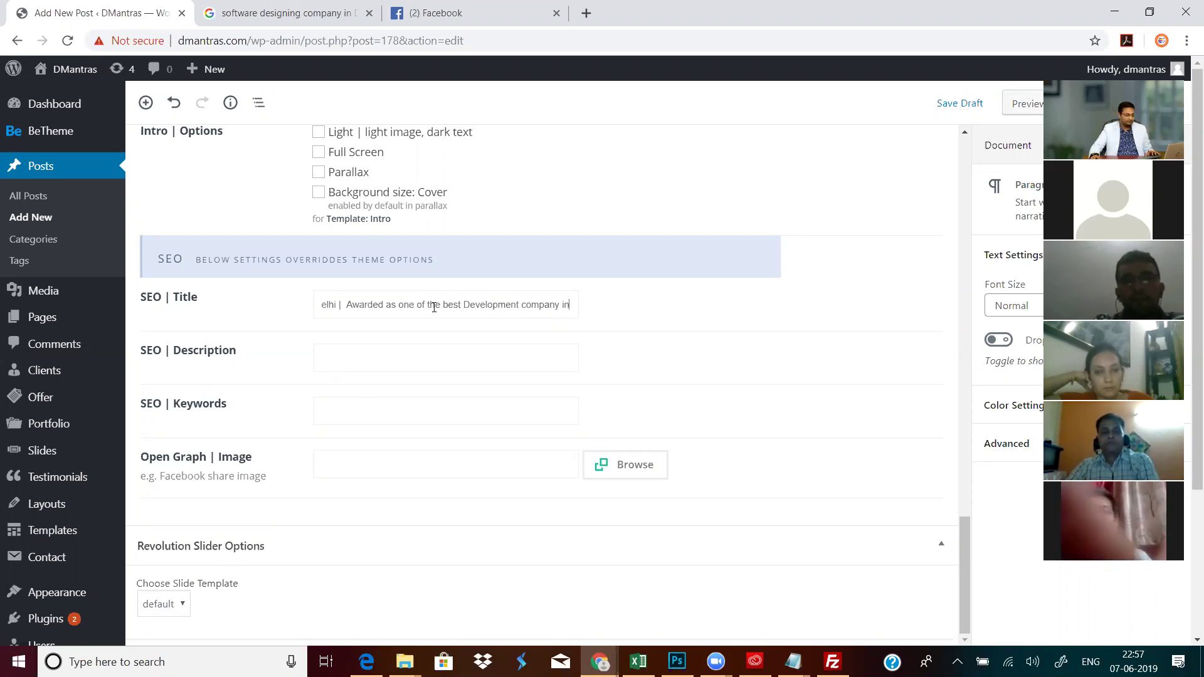
pyautogui.click(559, 315)
pyautogui.press('BackSpace')
pyautogui.write('ies ')
pyautogui.write('in Delhi')
# - Go back to the start of the SEO title and select its entire text for copying
pyautogui.press('Left')
pyautogui.press('Left')
pyautogui.press('Left')
pyautogui.press('Left')
pyautogui.press('Left')
pyautogui.press('Left')
pyautogui.press('Left')
pyautogui.press('Left')
pyautogui.press('Left')
pyautogui.press('Left')
pyautogui.press('Left')
pyautogui.press('Left')
pyautogui.press('Left')
pyautogui.press('Left')
pyautogui.press('Left')
pyautogui.press('Left')
pyautogui.press('Left')
pyautogui.press('Left')
pyautogui.press('Left')
pyautogui.press('Left')
pyautogui.press('Left')
pyautogui.press('Left')
pyautogui.press('Left')
pyautogui.press('Left')
pyautogui.press('Left')
pyautogui.press('Left')
pyautogui.press('Left')
pyautogui.press('Left')
pyautogui.press('Left')
pyautogui.press('Left')
pyautogui.press('Left')
pyautogui.press('Left')
pyautogui.press('Left')
pyautogui.press('Left')
pyautogui.press('Left')
pyautogui.press('Left')
pyautogui.press('Left')
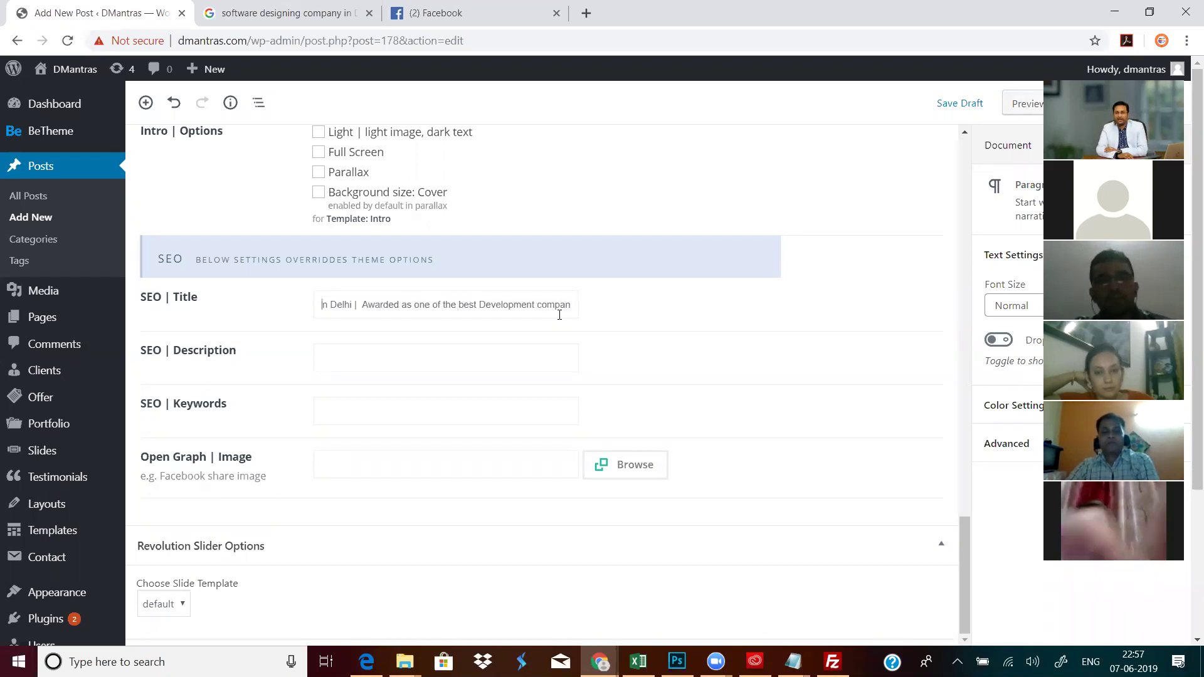
pyautogui.write('I')
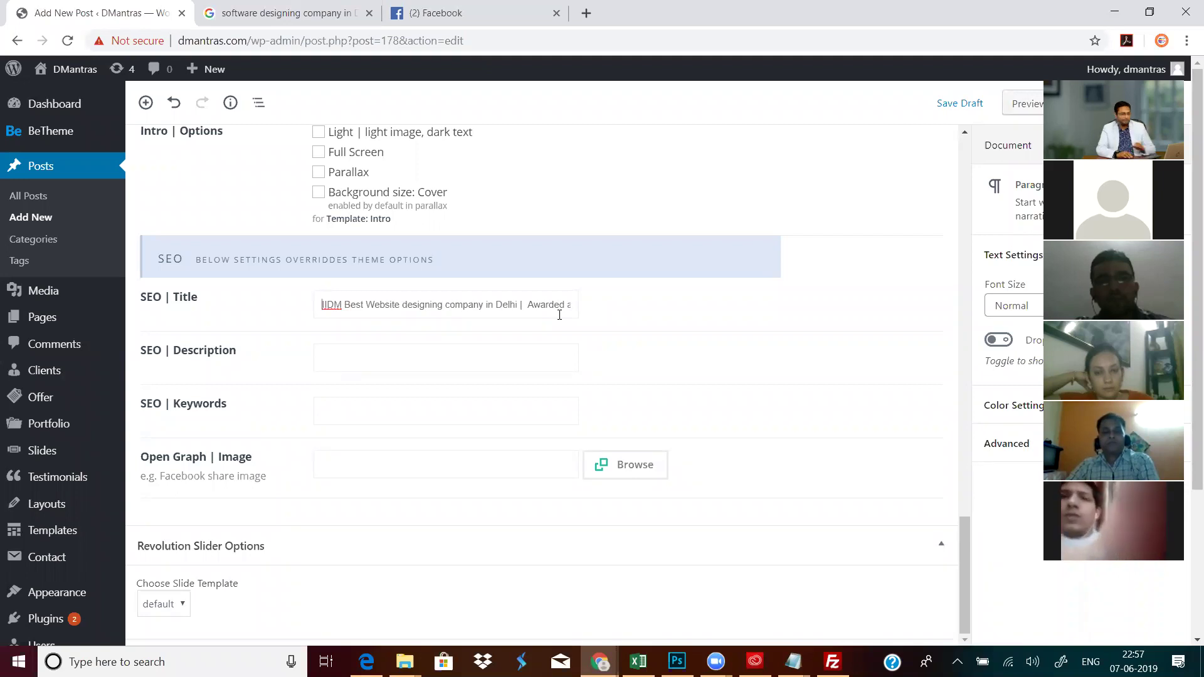
pyautogui.hotkey('ctrl', 'a')
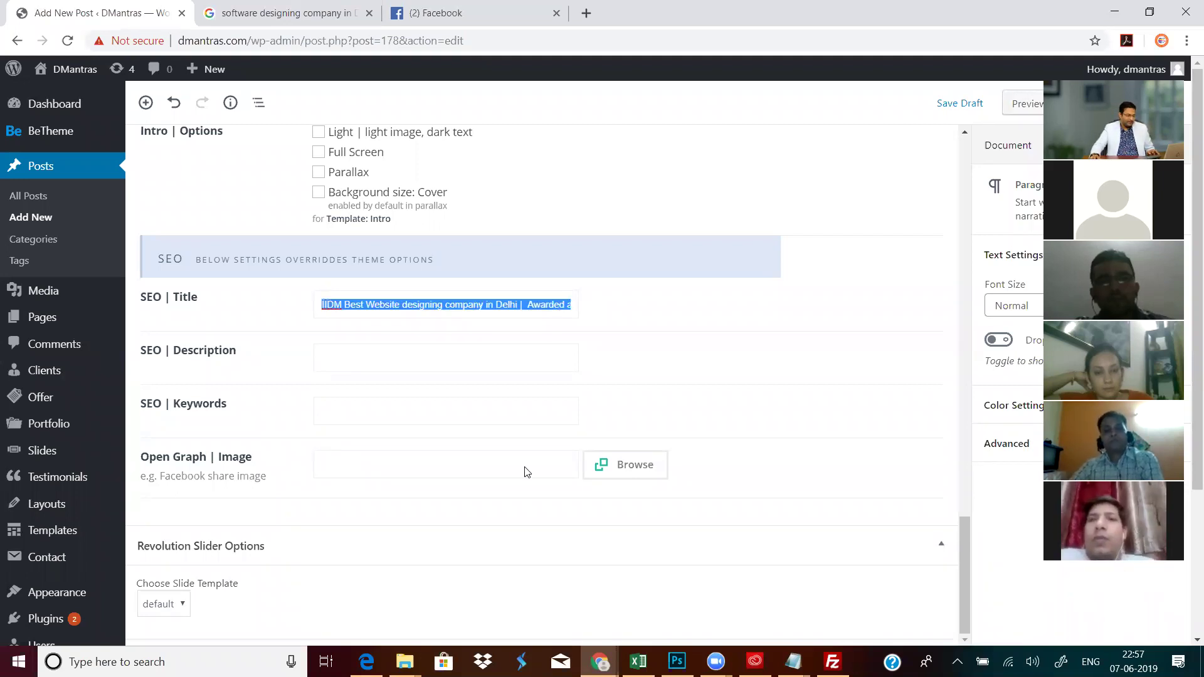
# - Replace the contents of the data Notepad file with "Website Development company" and minimize that window
pyautogui.moveTo(793, 662)
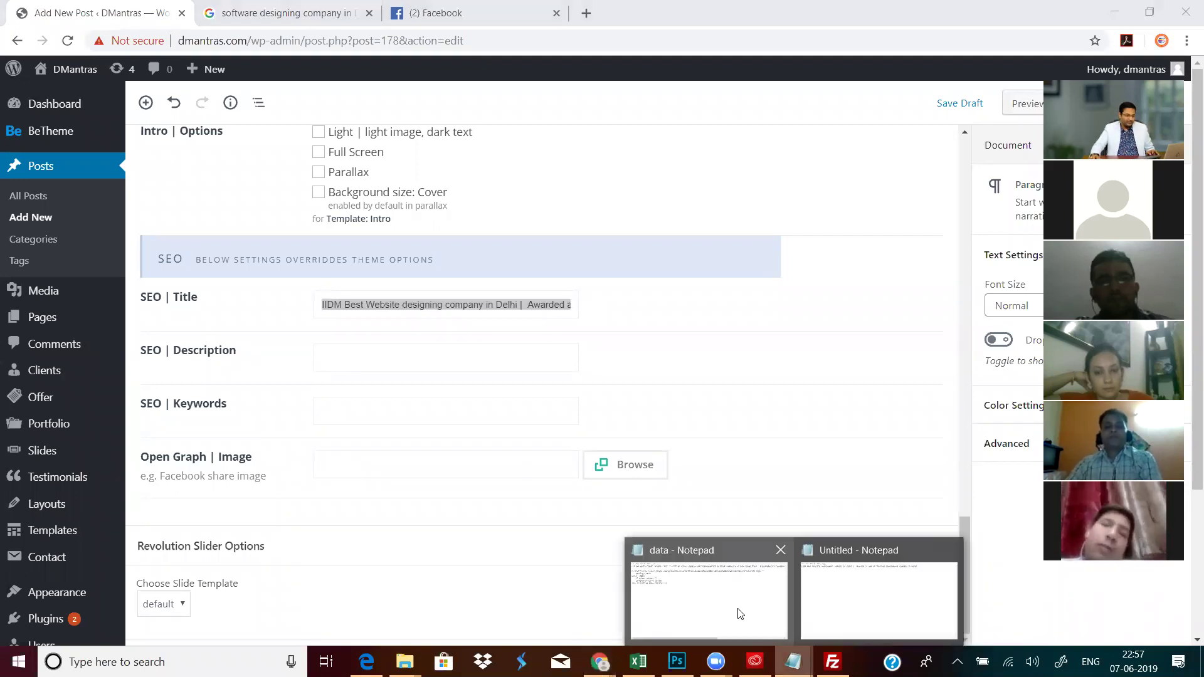
pyautogui.click(739, 611)
pyautogui.moveTo(357, 258); pyautogui.dragTo(70, 145)
pyautogui.write('website development company')
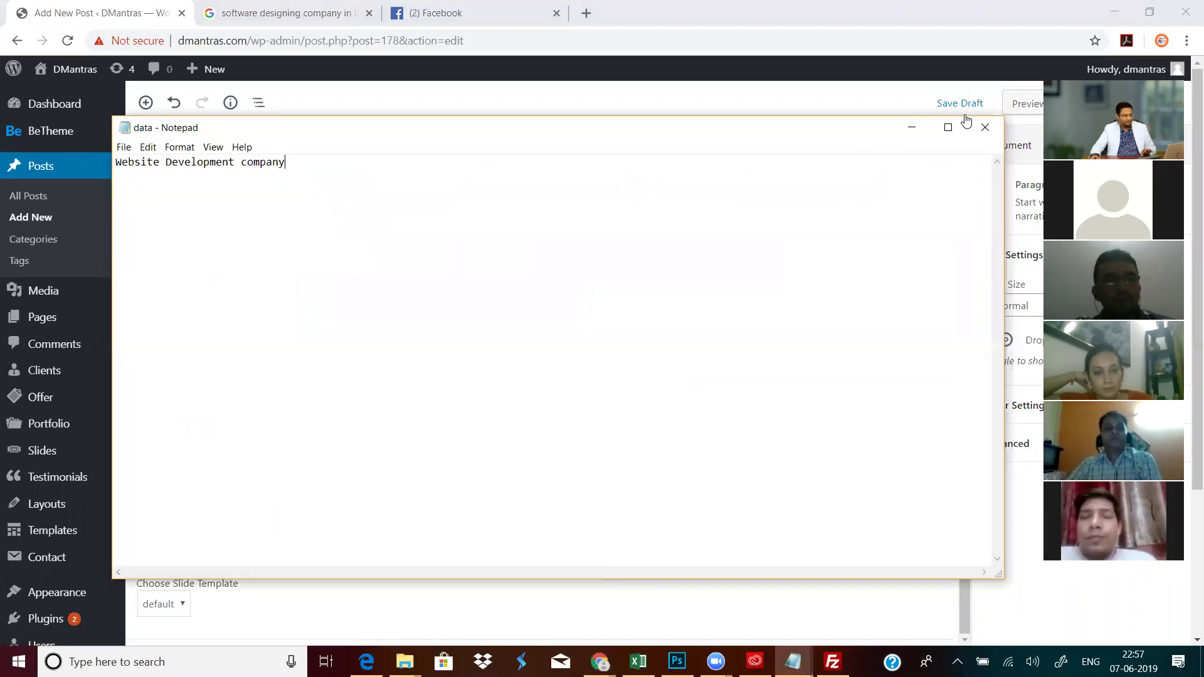
pyautogui.click(912, 127)
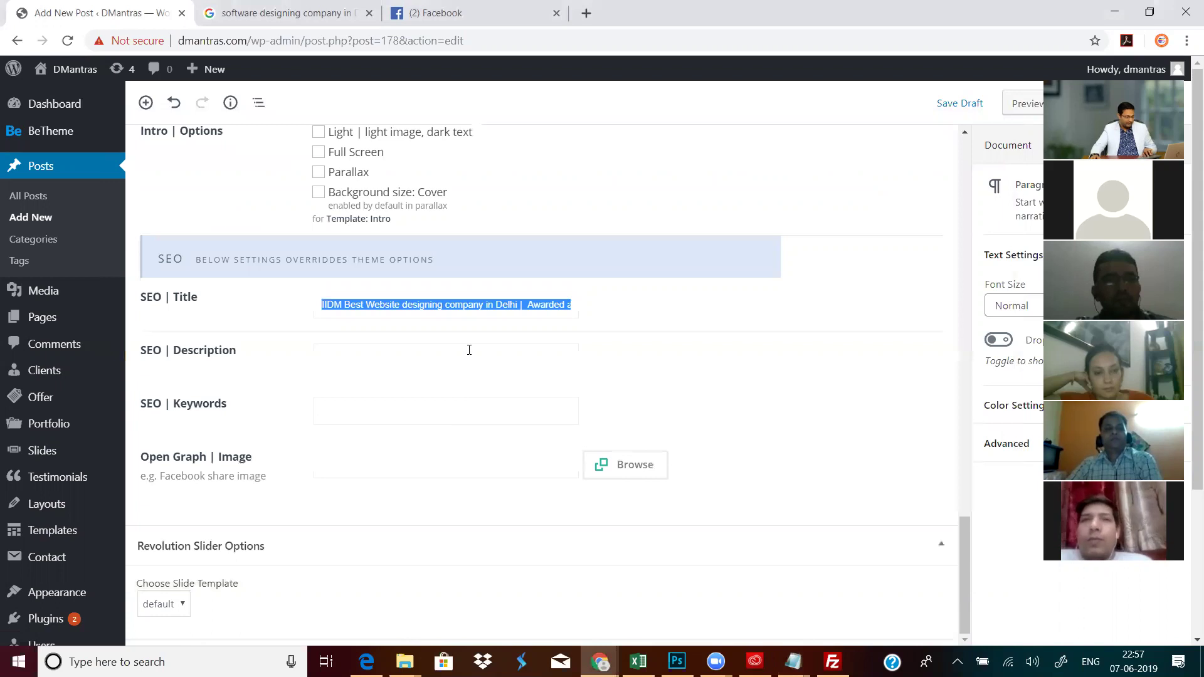
# - Replace the text in the untitled Notepad with "IIDM Best Website designing company in Delhi | Awarded as one of the best Development companies in Delhi"
pyautogui.moveTo(794, 662)
pyautogui.click(834, 593)
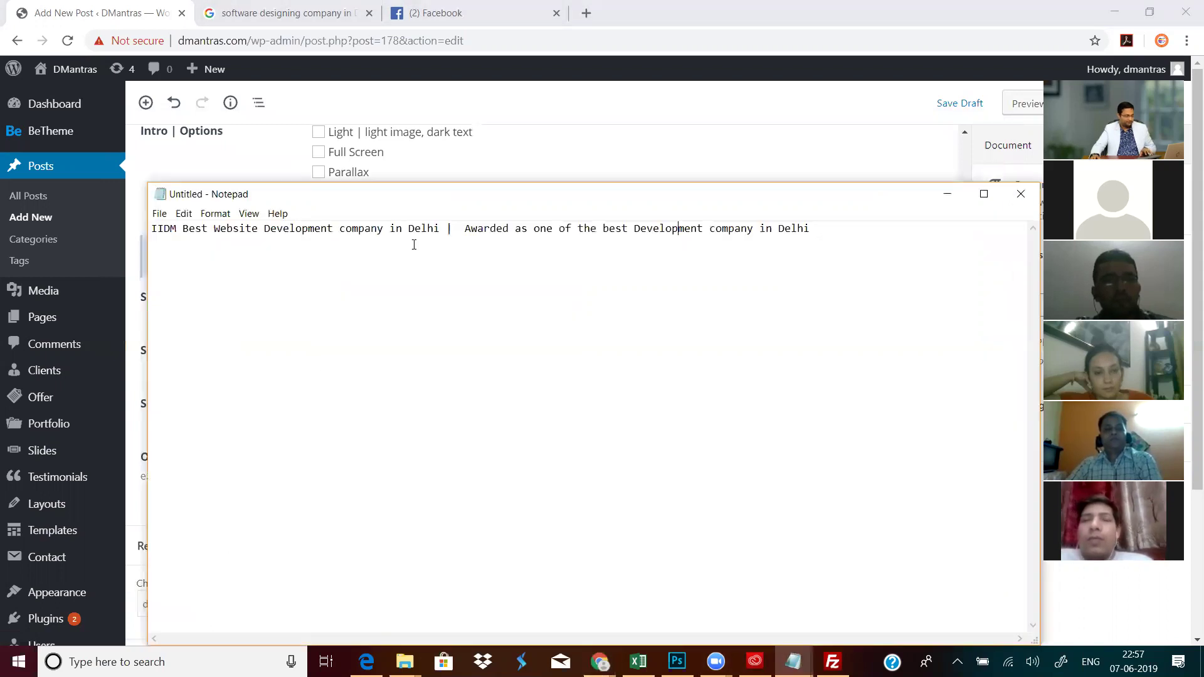
pyautogui.hotkey('ctrl', 'a')
pyautogui.write('IIDM Best Website designing company in Delhi |  Awarded as one of the best Development companies in Delhi')
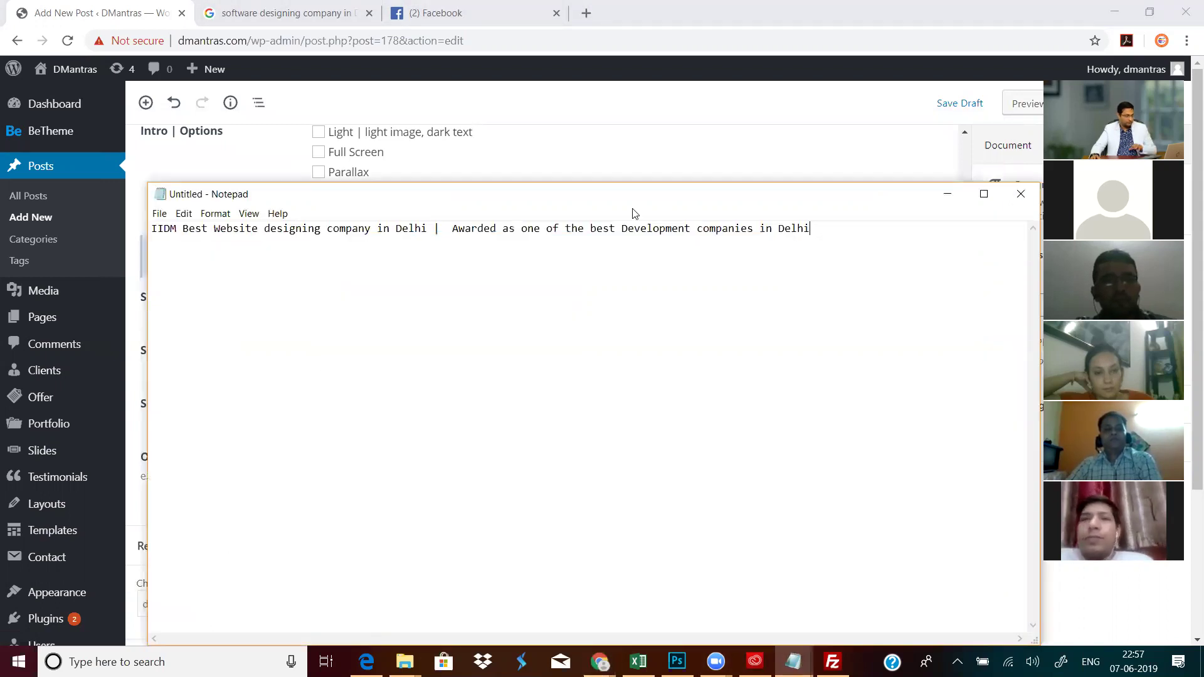
# - Examine the website designing and development keyword phrases within the title in the untitled Notepad
pyautogui.moveTo(643, 204); pyautogui.dragTo(646, 128)
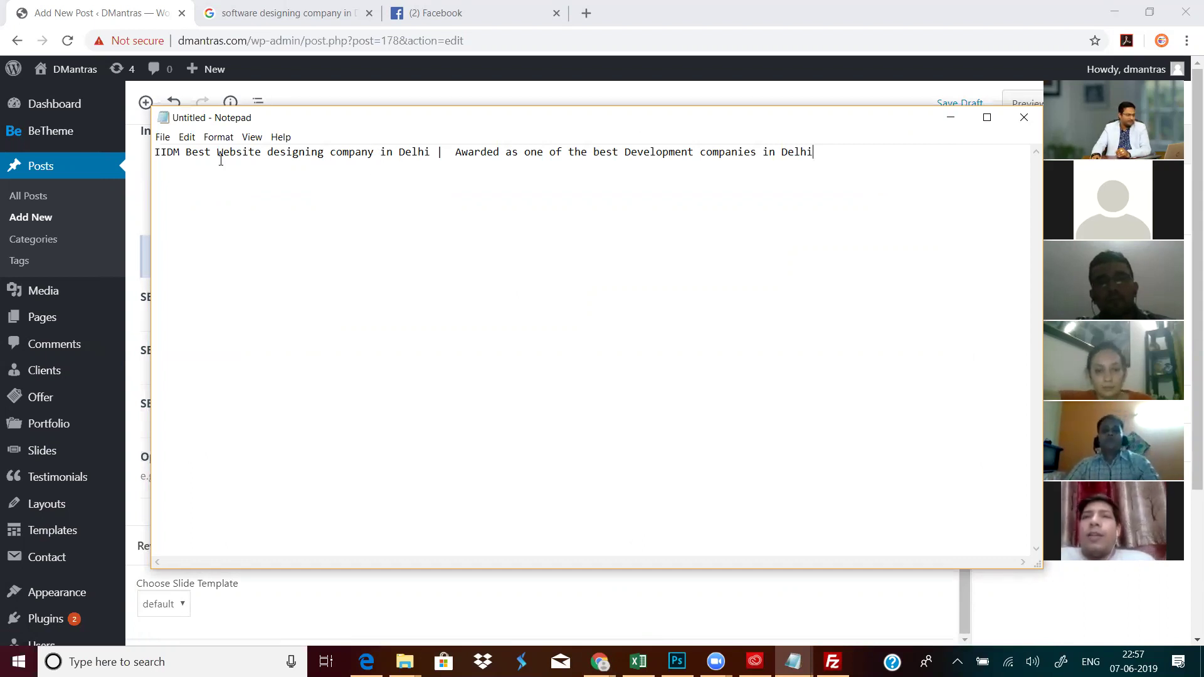
pyautogui.moveTo(380, 153); pyautogui.dragTo(189, 158)
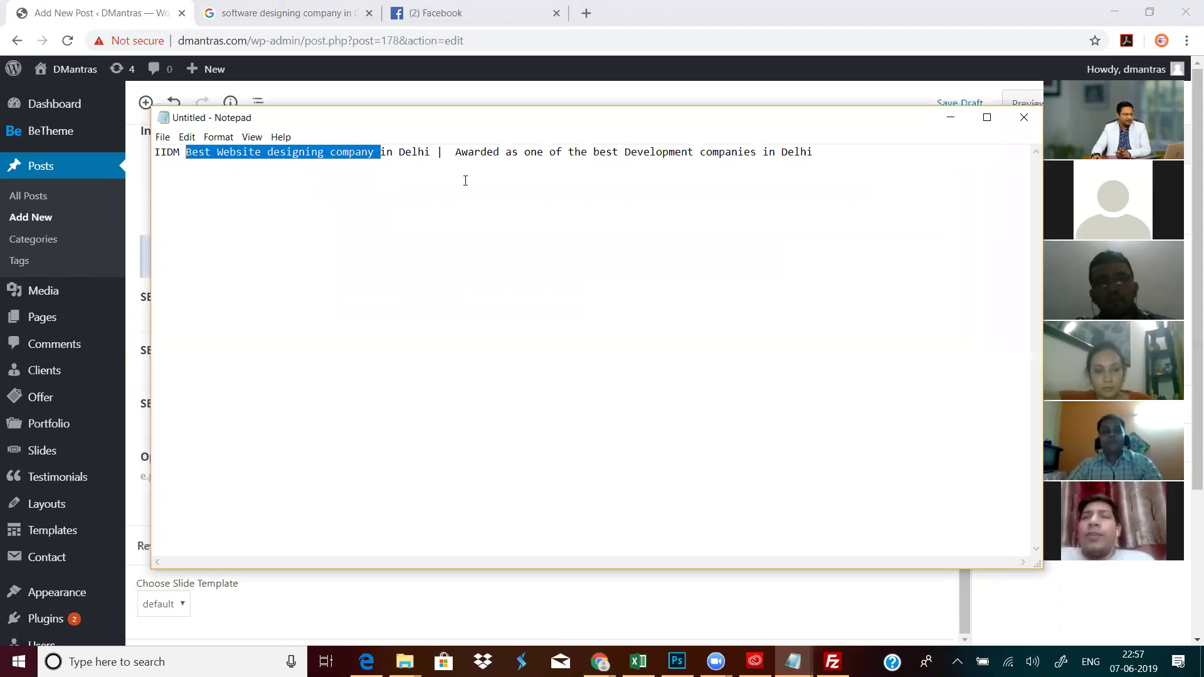
pyautogui.moveTo(593, 156); pyautogui.dragTo(828, 149)
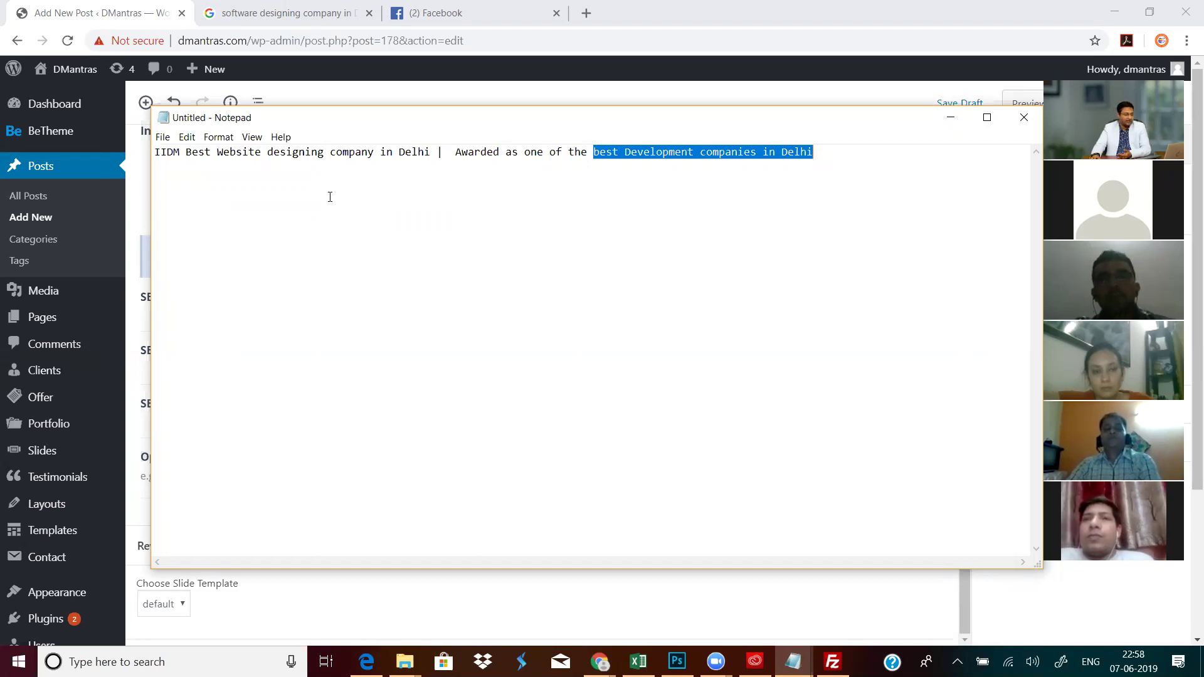
pyautogui.click(186, 153)
pyautogui.moveTo(224, 152); pyautogui.dragTo(420, 176)
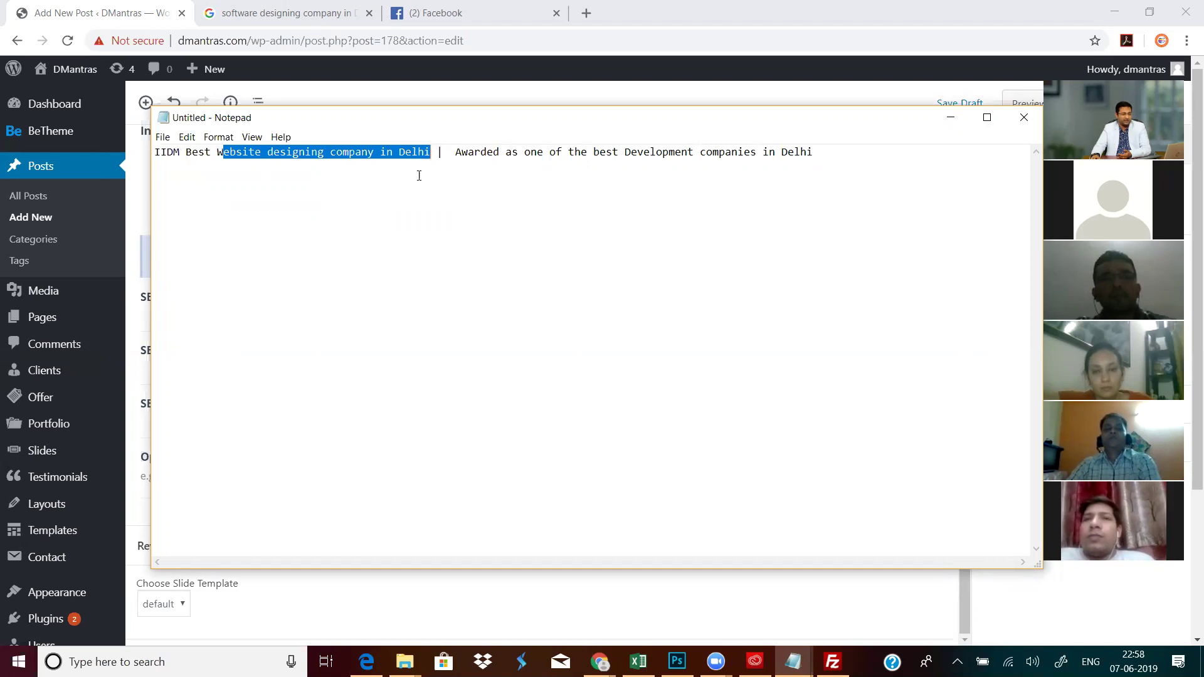
pyautogui.click(421, 179)
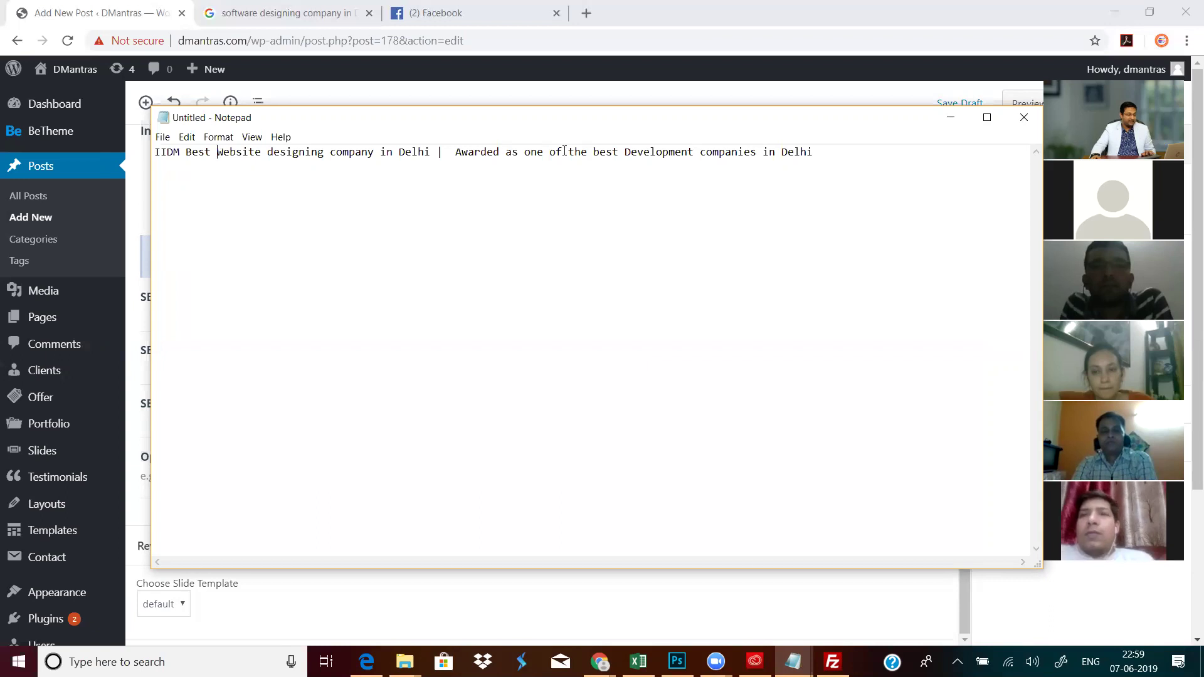
pyautogui.moveTo(631, 153); pyautogui.dragTo(814, 155)
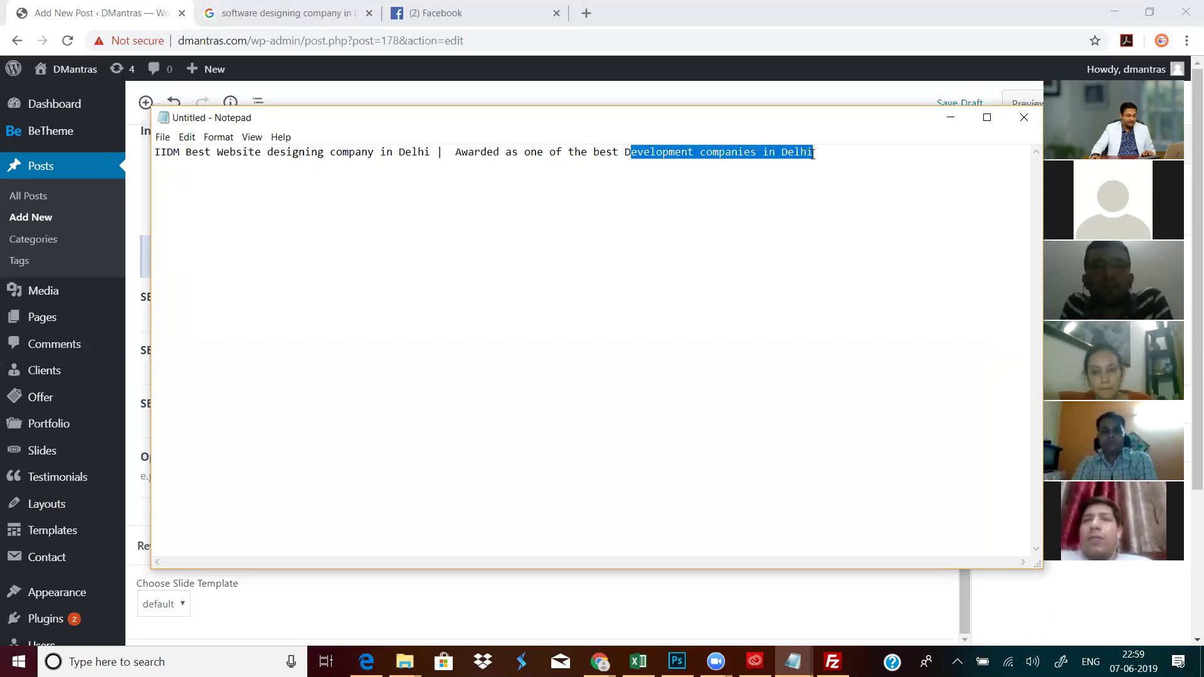
# - Open adwords.google.com in a new browser tab
pyautogui.click(587, 13)
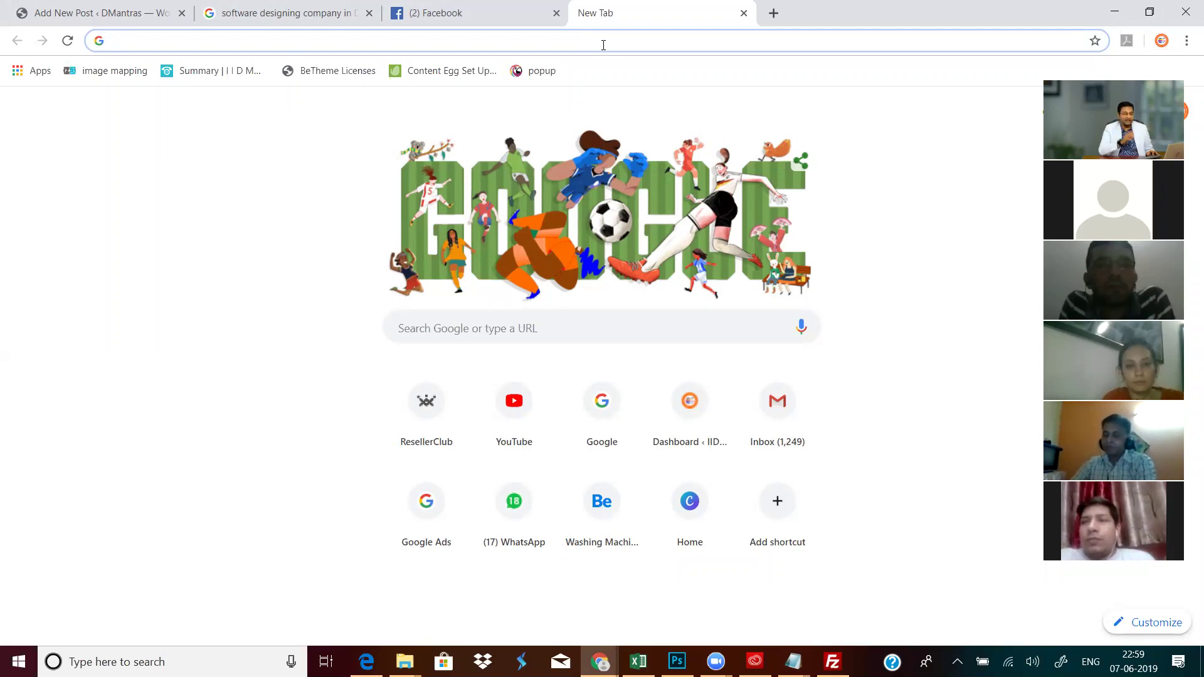
pyautogui.write('a')
pyautogui.write('dwords')
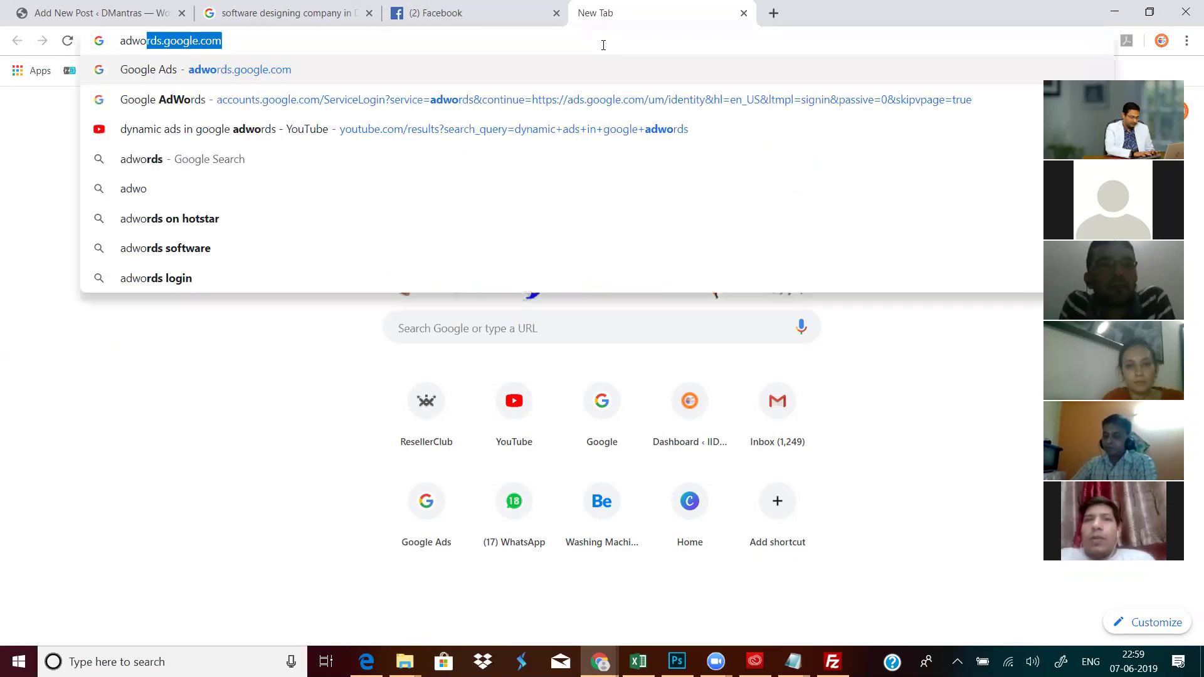
pyautogui.press('End')
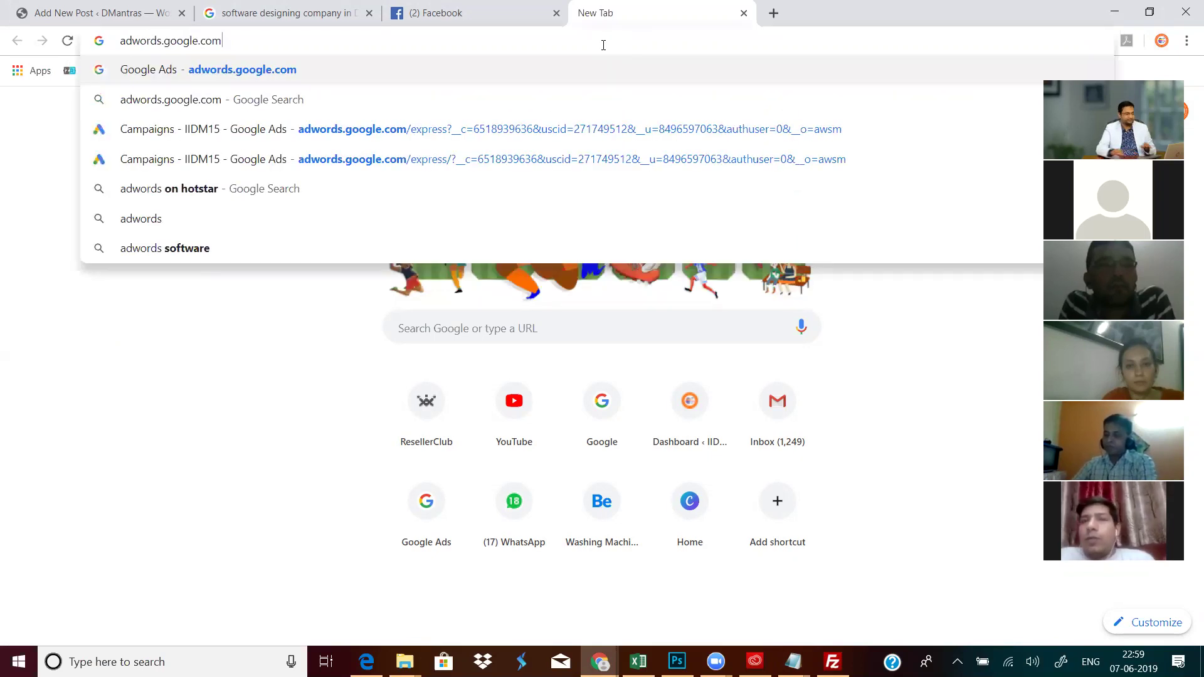
pyautogui.press('Return')
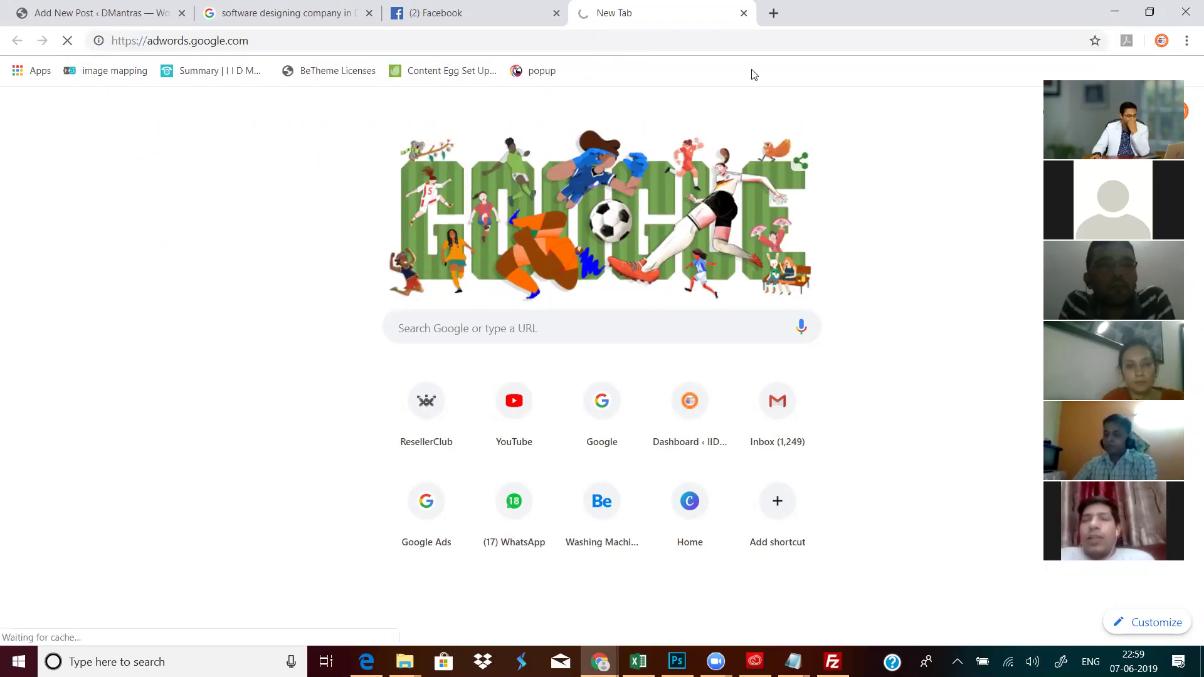
# - Review the Google search results for software designing companies in Delhi, dismissing the search suggestions
pyautogui.click(276, 15)
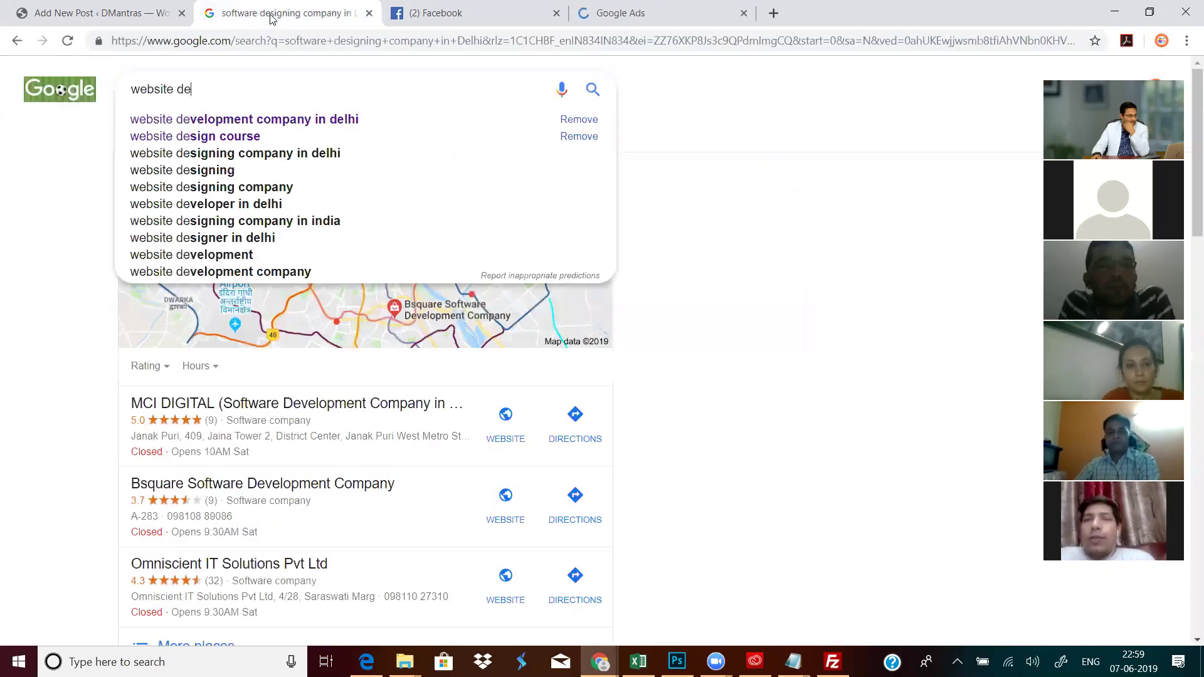
pyautogui.click(760, 101)
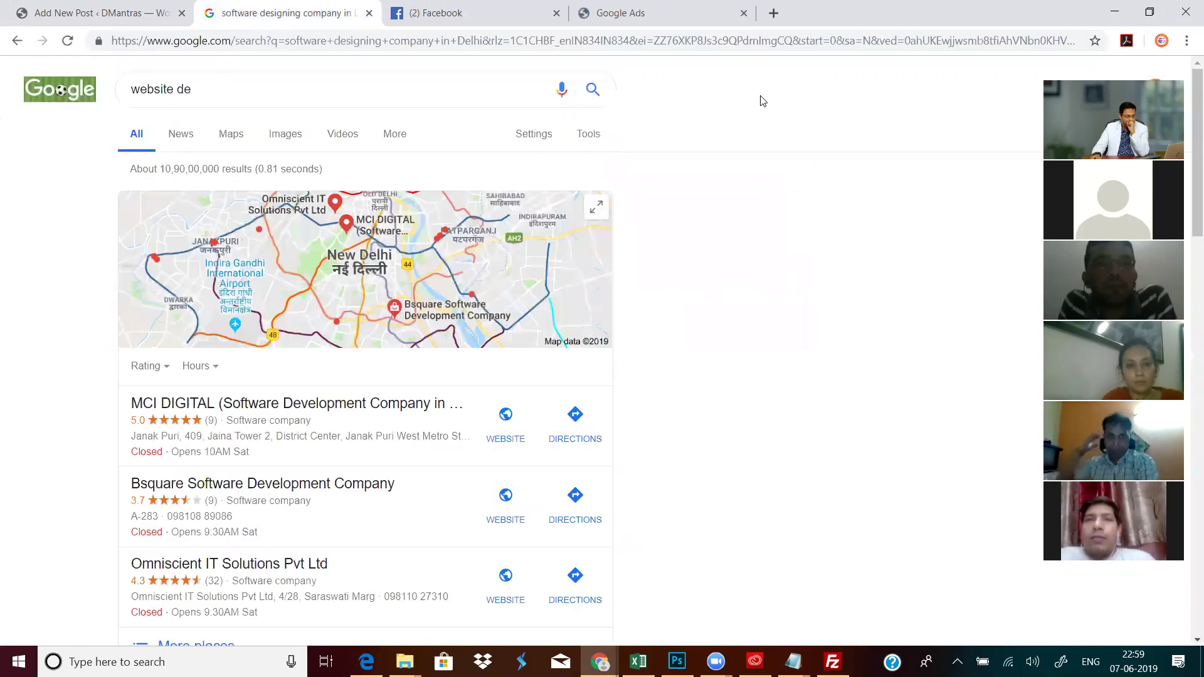
pyautogui.scroll(-9, 668, 346)
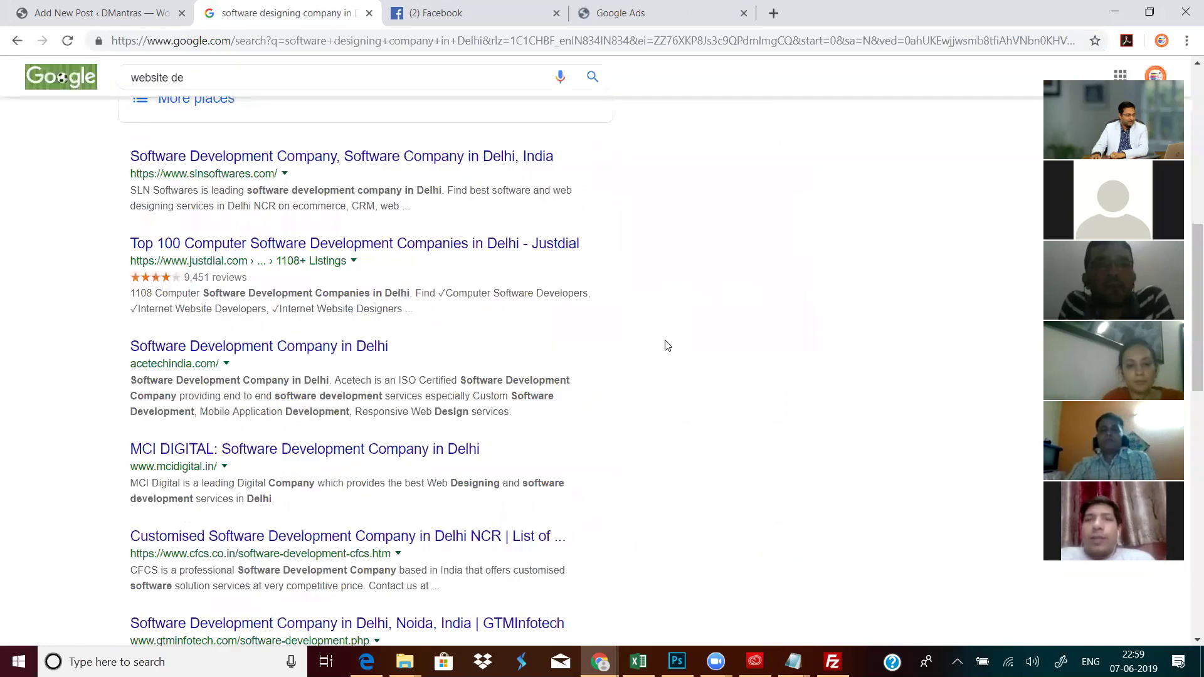
# - Return to the WordPress post and highlight its main title, "website development in delhi"
pyautogui.click(20, 14)
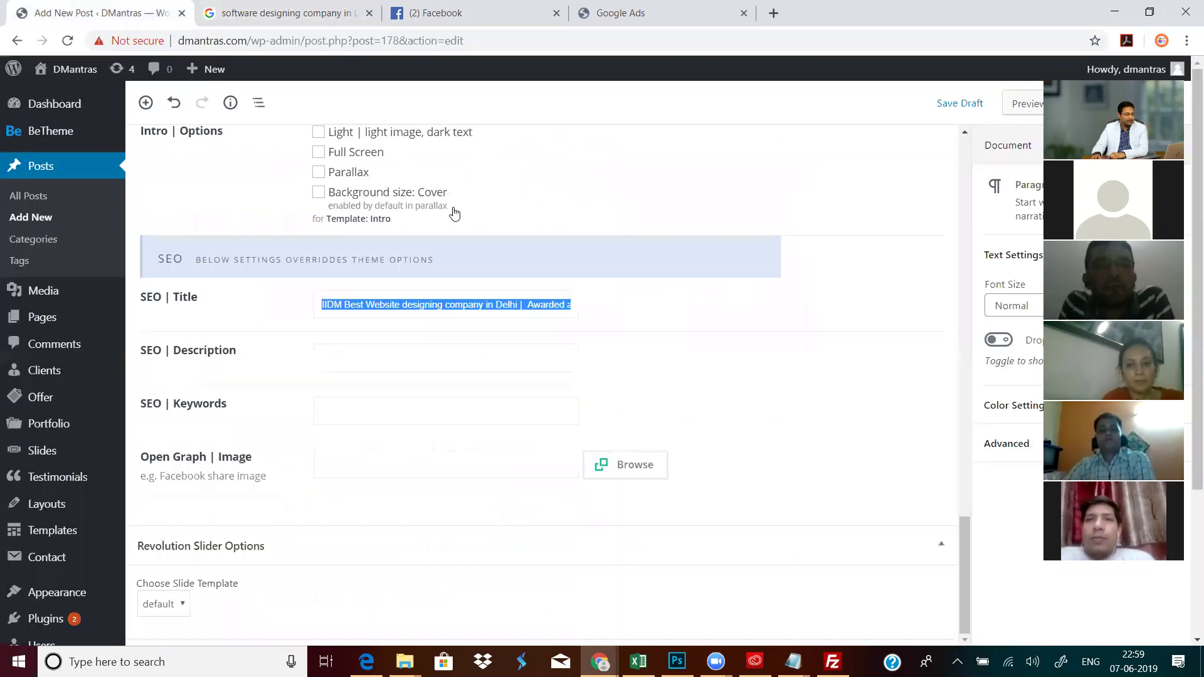
pyautogui.scroll(20, 579, 269)
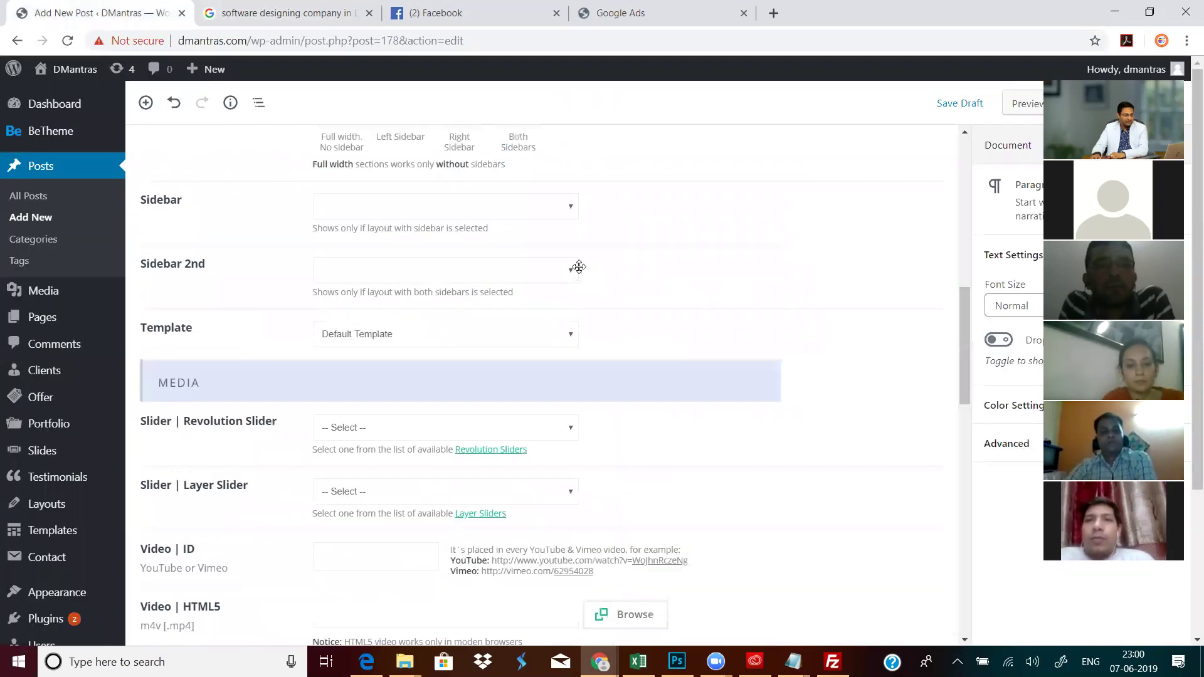
pyautogui.scroll(3, 417, 245)
pyautogui.moveTo(416, 245); pyautogui.dragTo(309, 206)
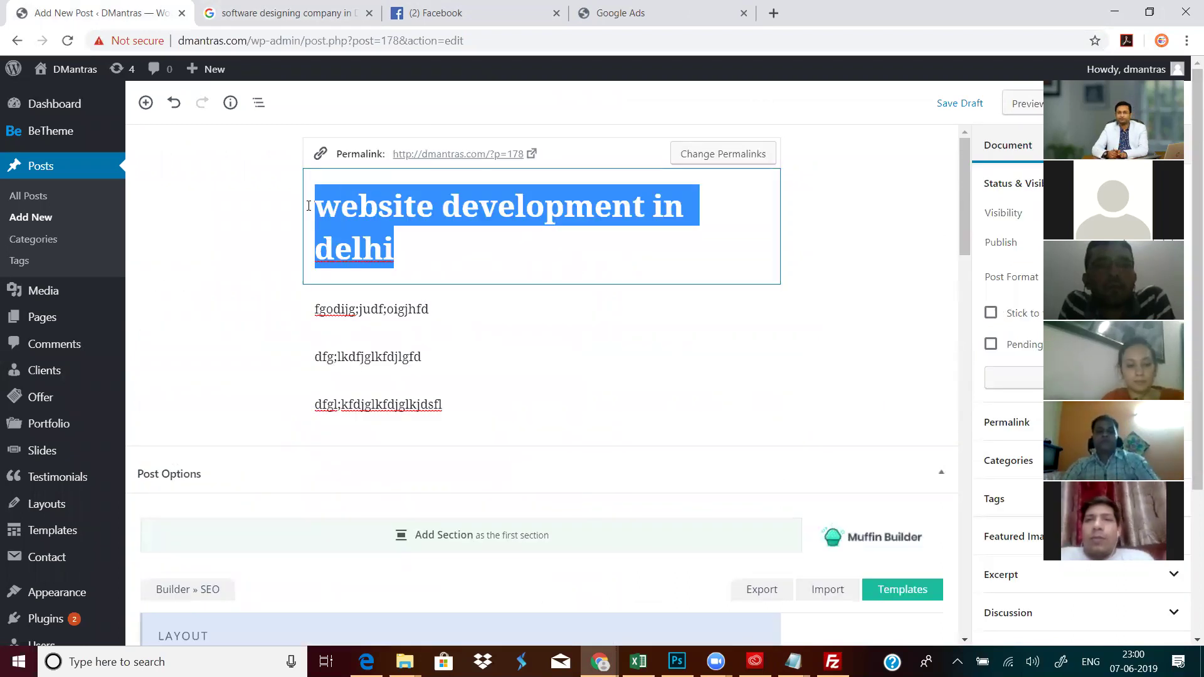
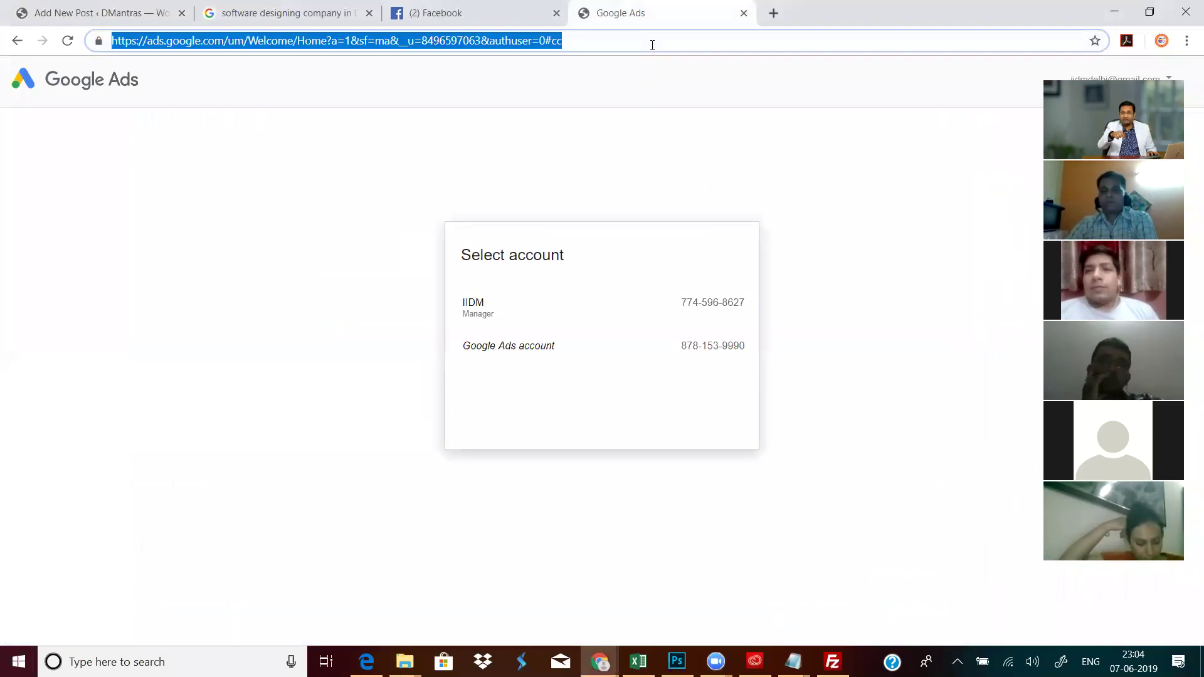
# - Search Google for "heavy rain in uttarakhand today", replacing the Google Ads page
pyautogui.write('h')
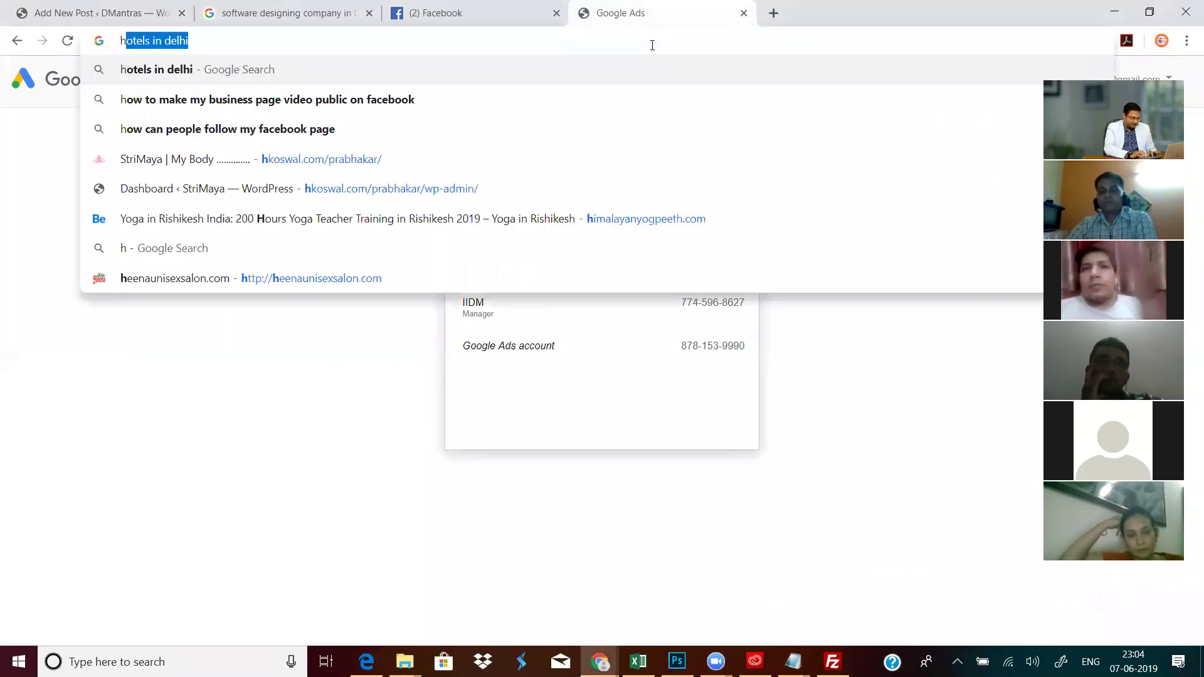
pyautogui.write('eavey rain')
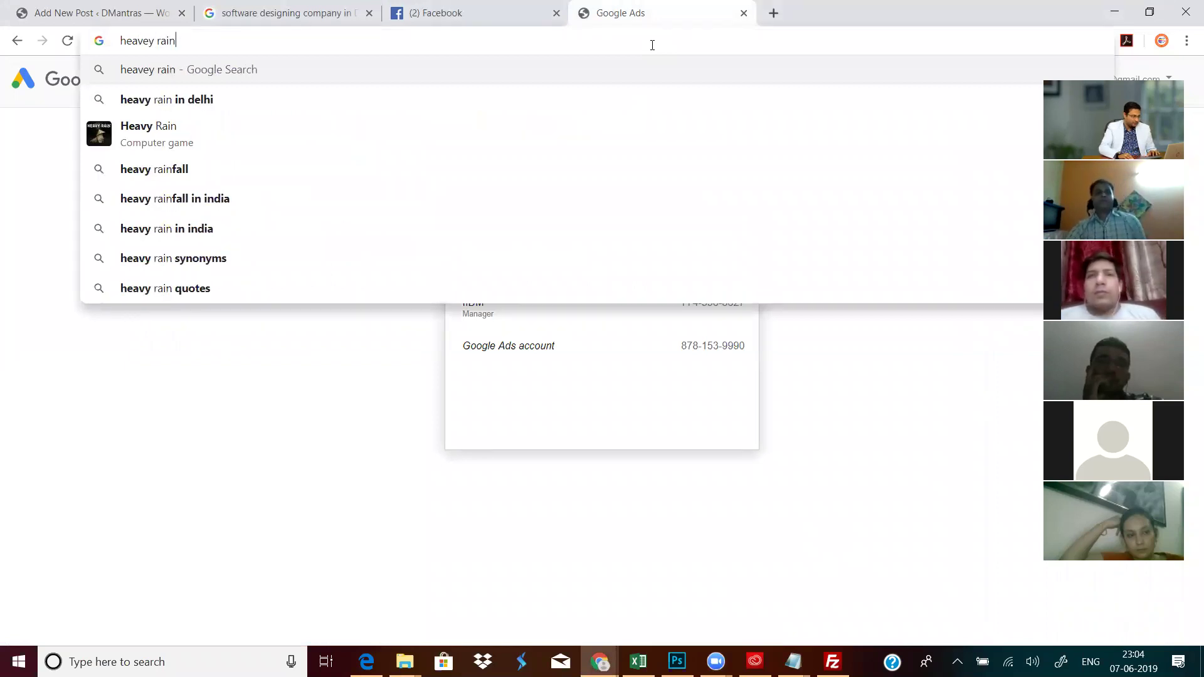
pyautogui.press('Down')
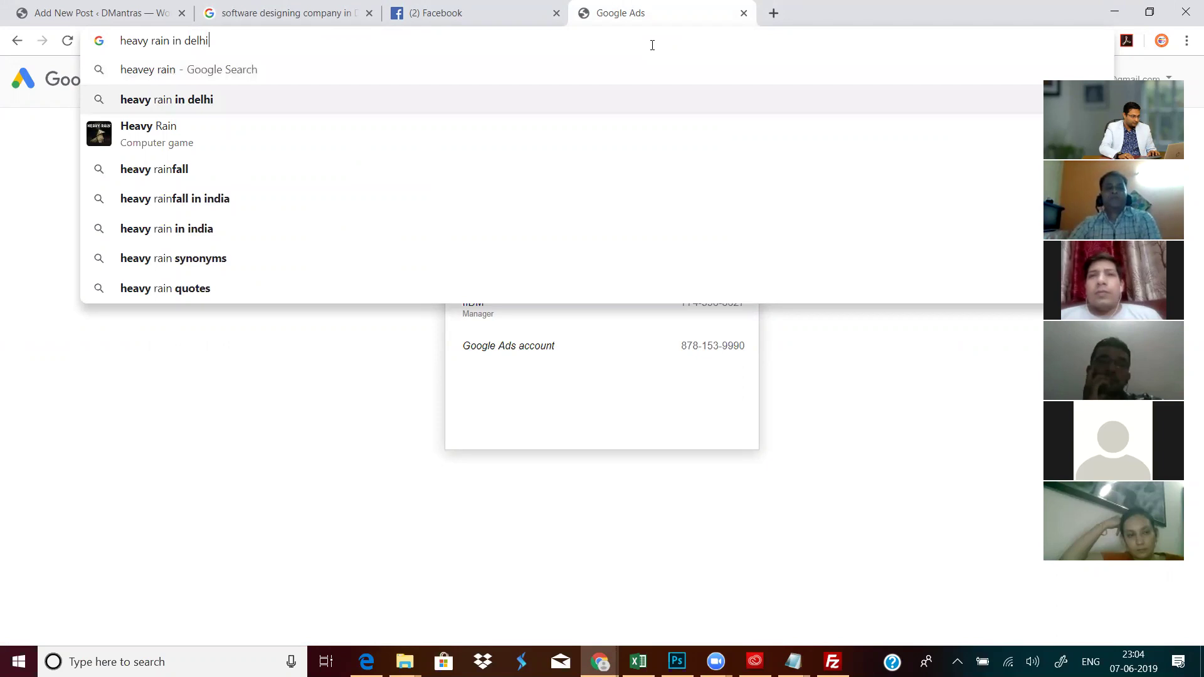
pyautogui.press('BackSpace')
pyautogui.press('BackSpace')
pyautogui.press('BackSpace')
pyautogui.press('BackSpace')
pyautogui.press('BackSpace')
pyautogui.write('u')
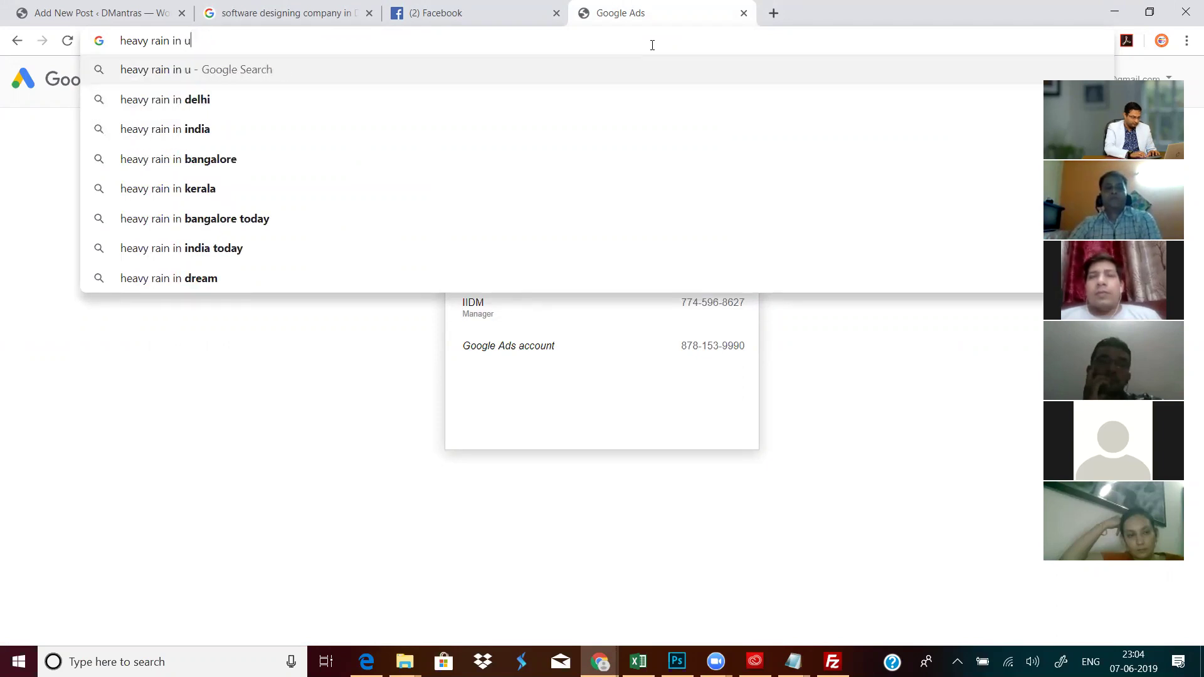
pyautogui.write('ttarak')
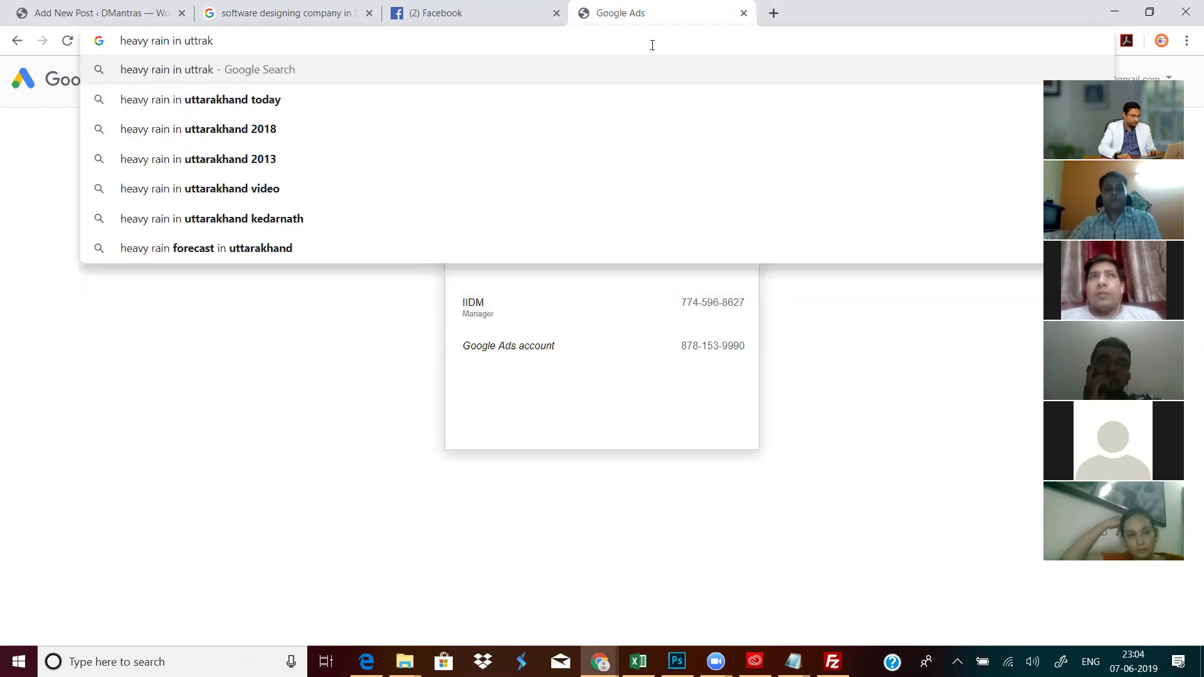
pyautogui.press('Down')
pyautogui.press('Return')
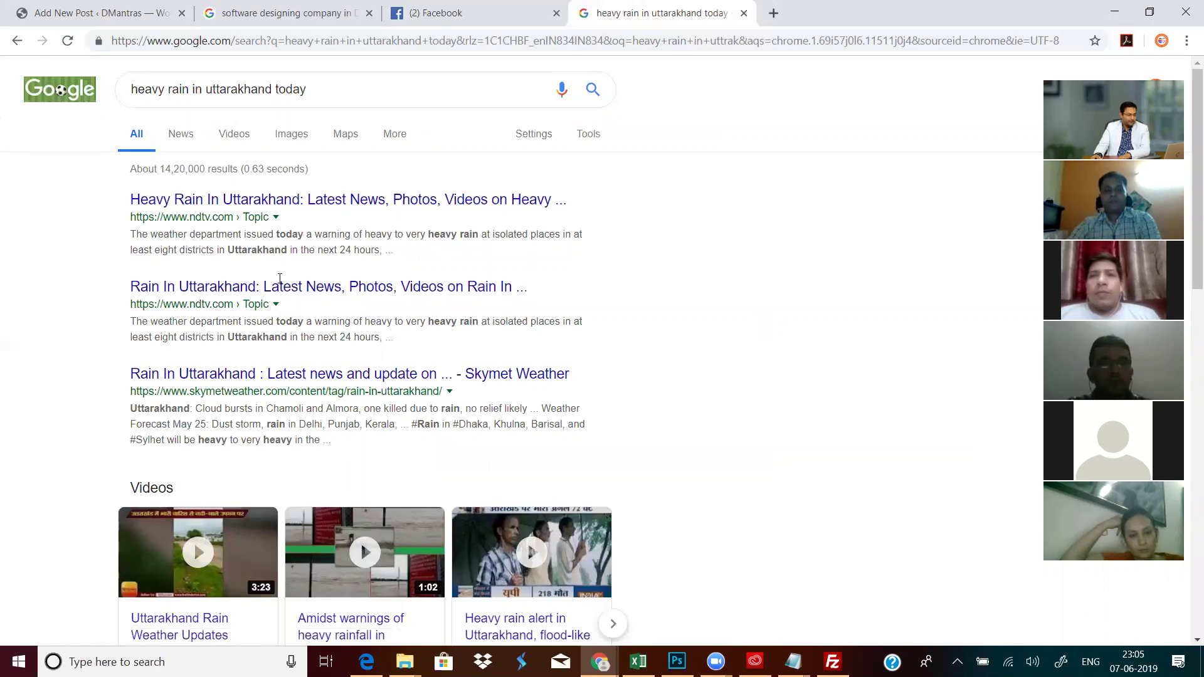
# - Highlight the title of the second search result, about rain in Uttarakhand, and clear the selection
pyautogui.moveTo(279, 279); pyautogui.dragTo(564, 635)
pyautogui.click(122, 286)
pyautogui.moveTo(121, 287); pyautogui.dragTo(548, 297)
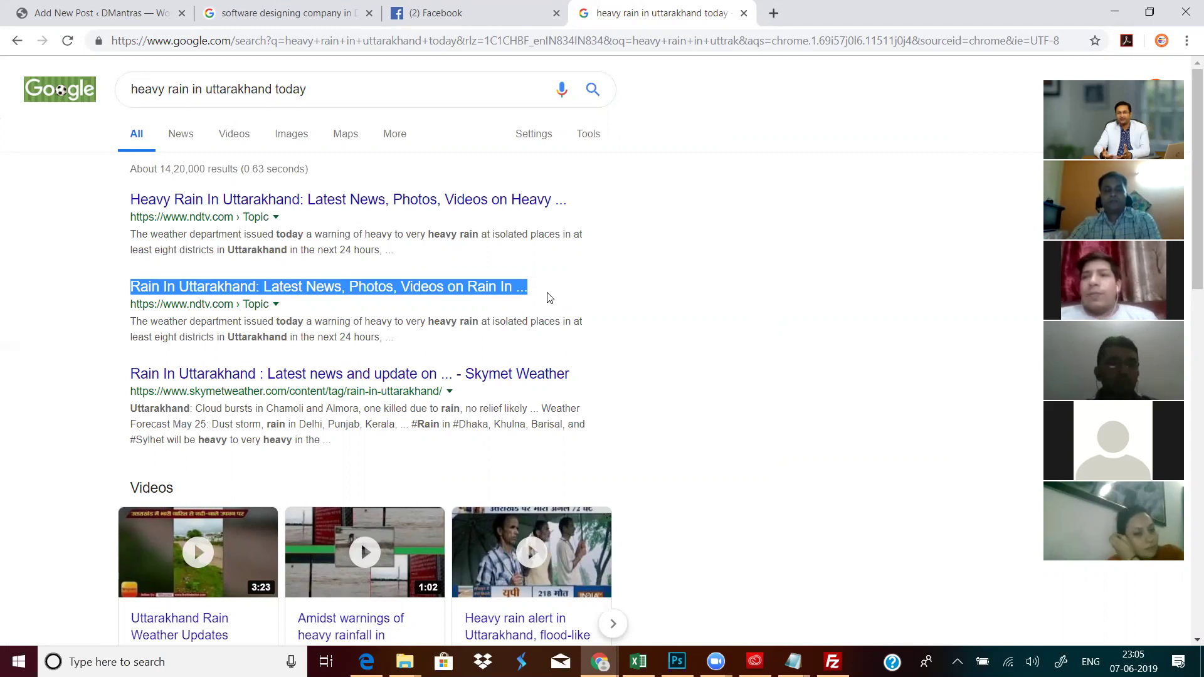
pyautogui.click(663, 272)
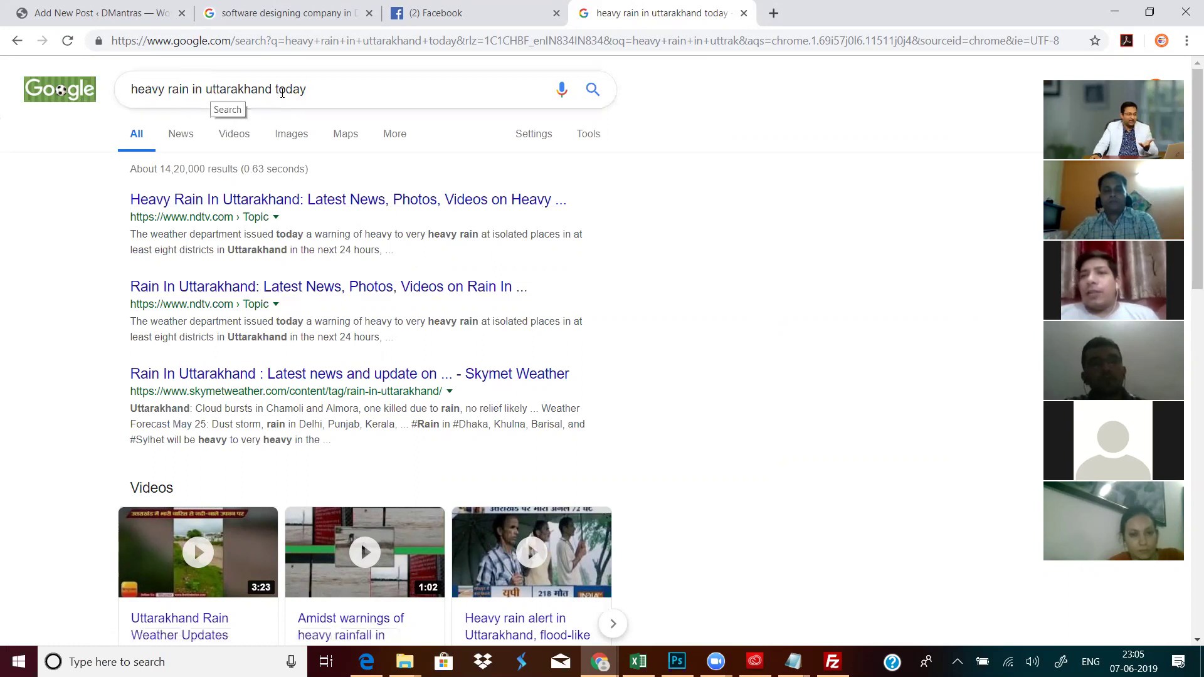
# - Highlight the word "today" and the whole query in the search box, dismissing the suggestions each time
pyautogui.doubleClick(379, 89)
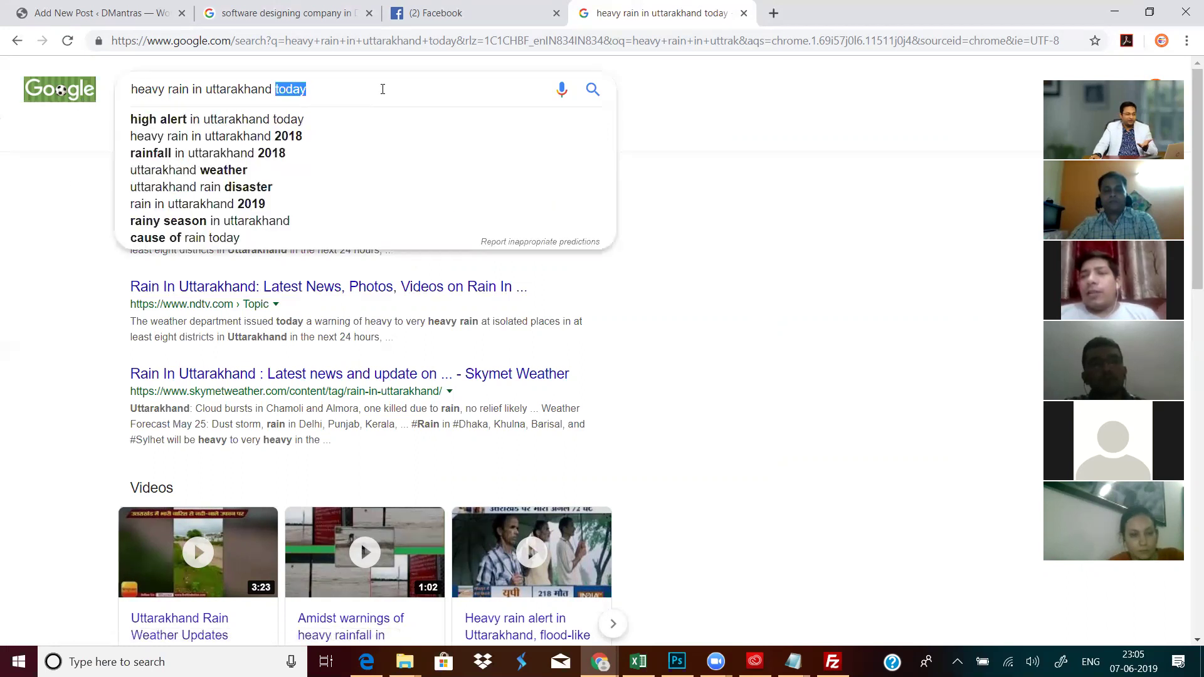
pyautogui.click(766, 90)
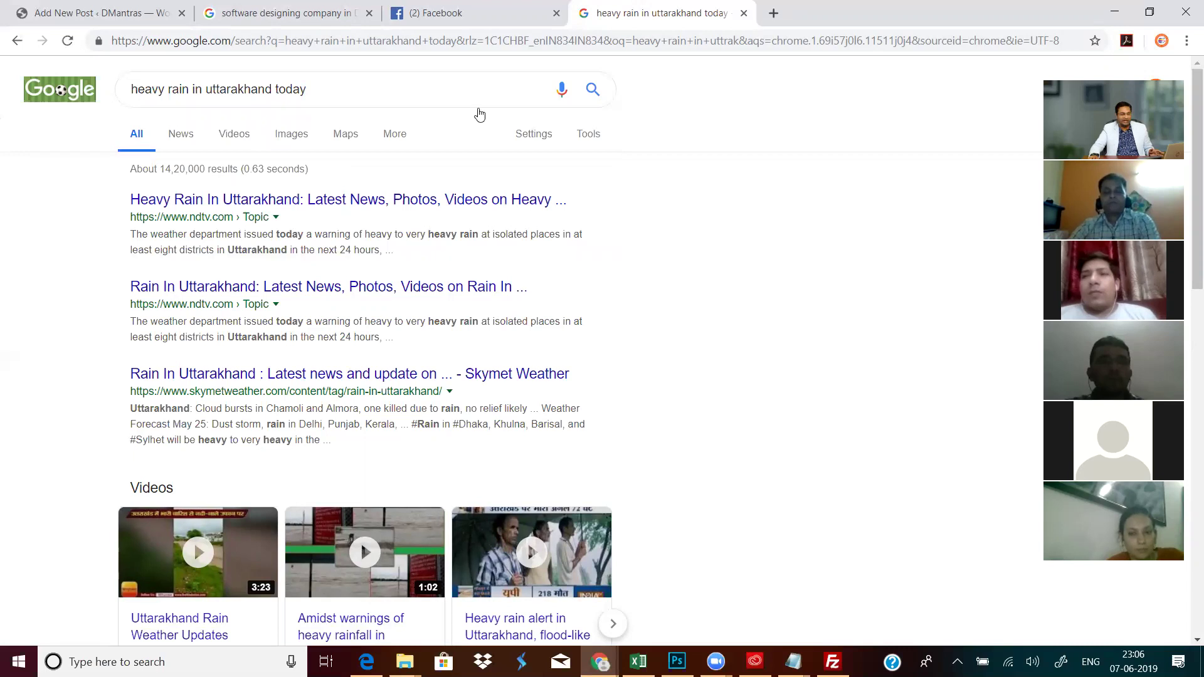
pyautogui.moveTo(341, 78); pyautogui.dragTo(91, 128)
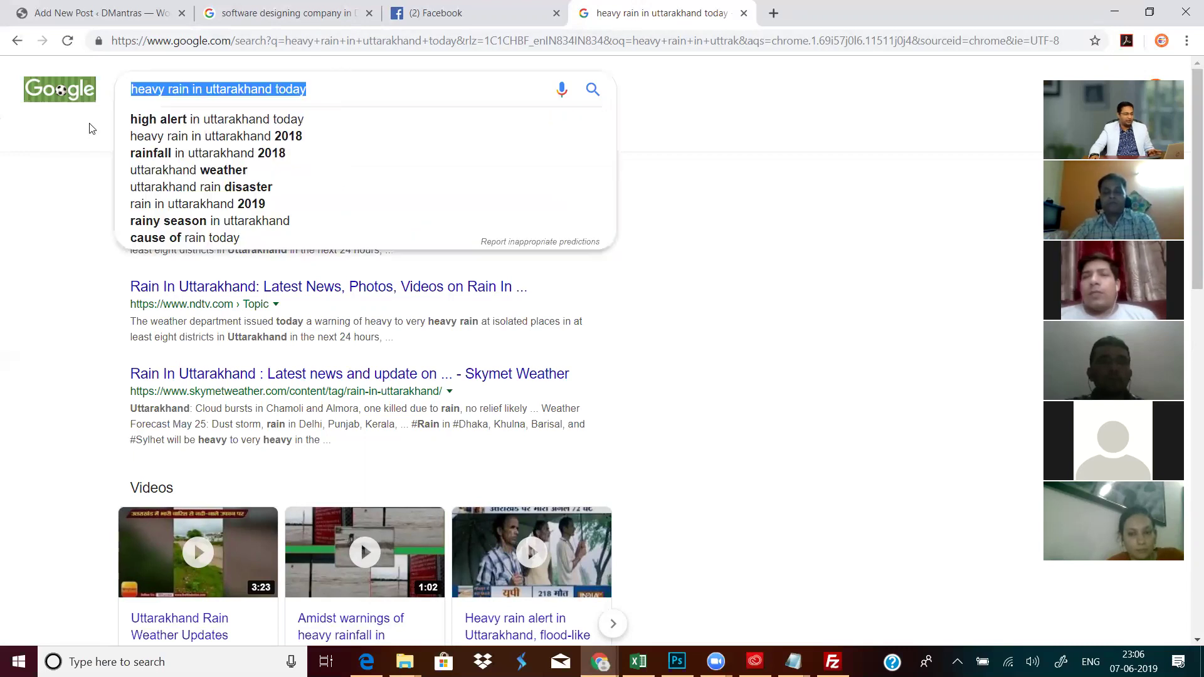
pyautogui.click(63, 188)
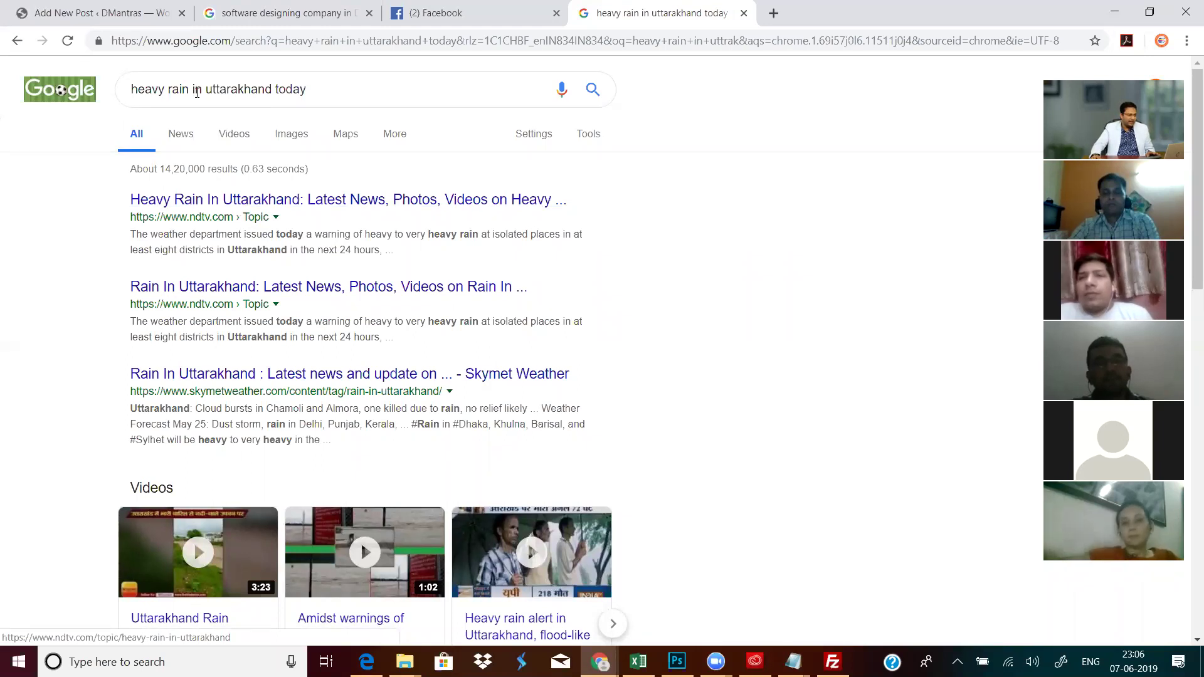
# - Replace "uttarakhand" in the query with "shimla" and search for "heavy rain in shimla today"
pyautogui.doubleClick(233, 94)
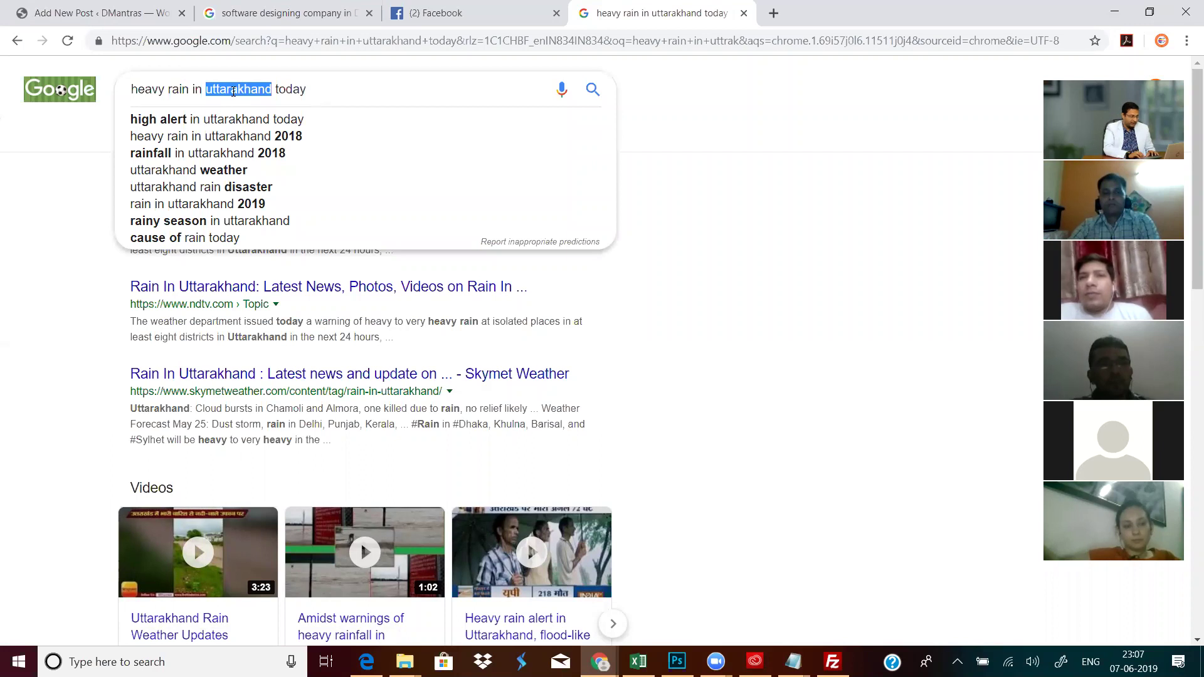
pyautogui.write('shim')
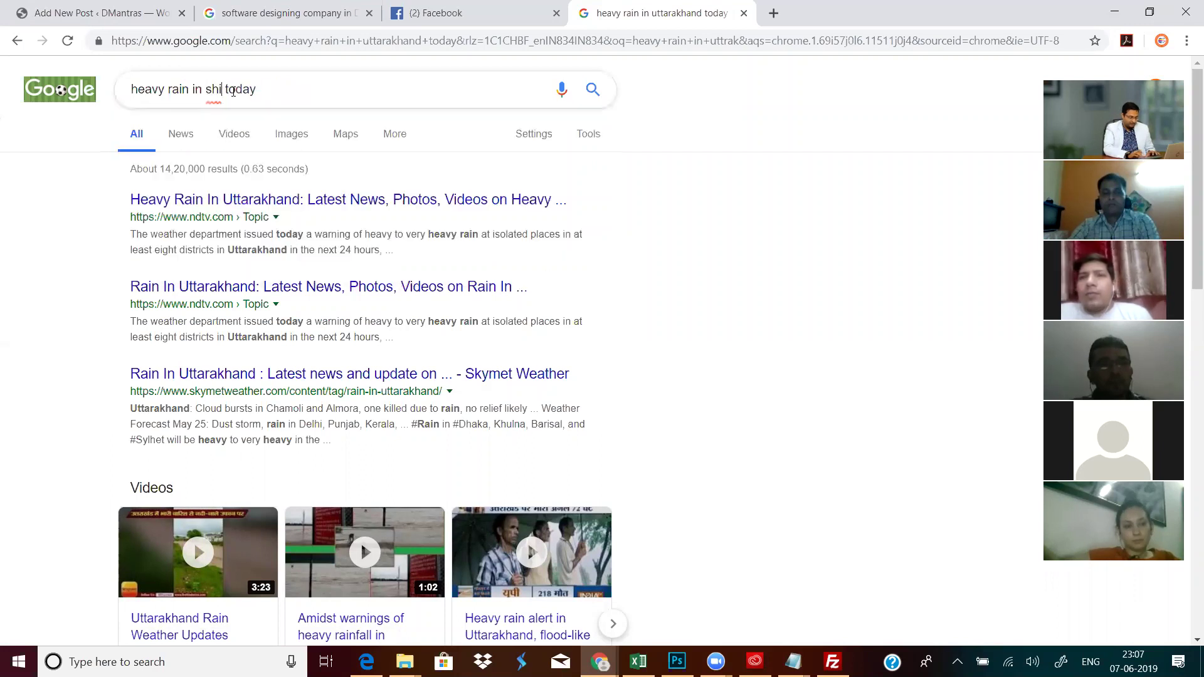
pyautogui.write('l')
pyautogui.press('Down')
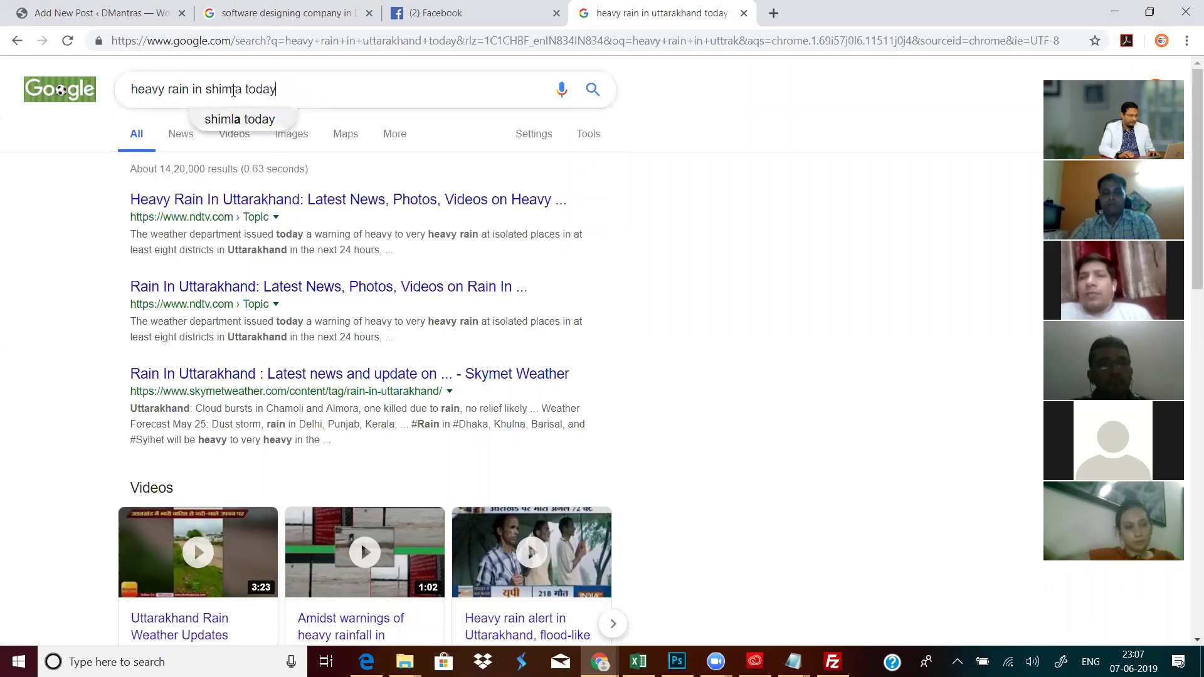
pyautogui.press('Return')
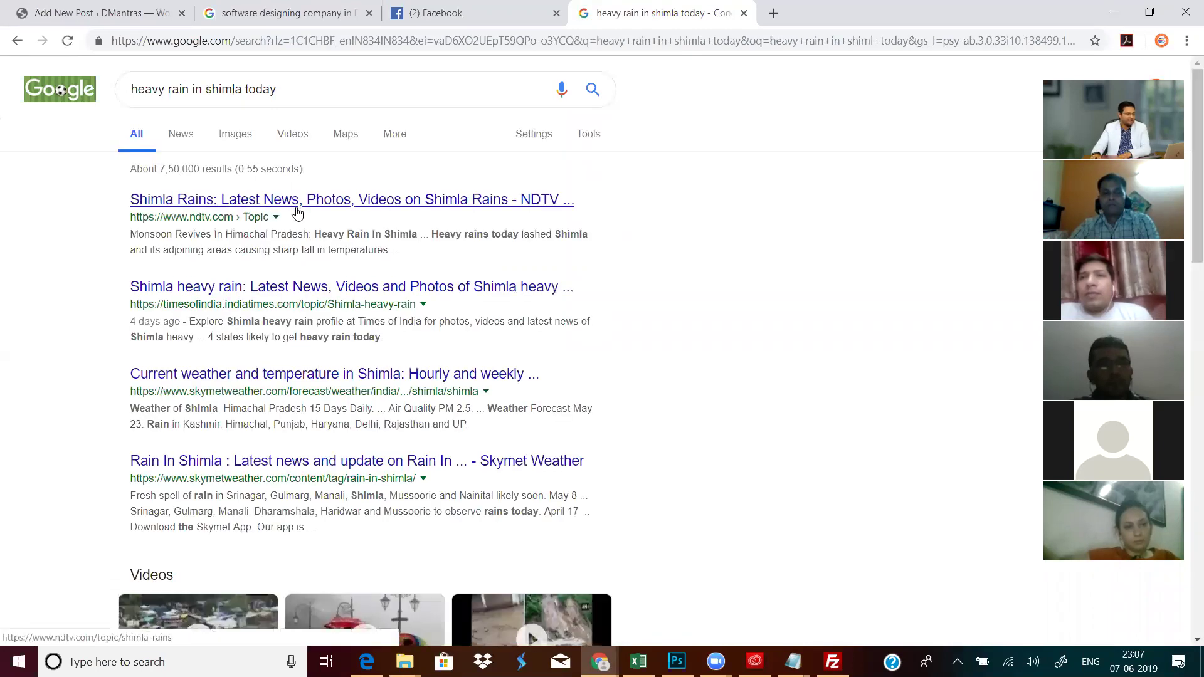
# - Highlight "Shimla heavy rain: Latest News" in the Times of India result's title and "Shimla-heavy-rain" in its URL
pyautogui.moveTo(125, 297); pyautogui.dragTo(222, 285)
pyautogui.moveTo(305, 284); pyautogui.dragTo(328, 295)
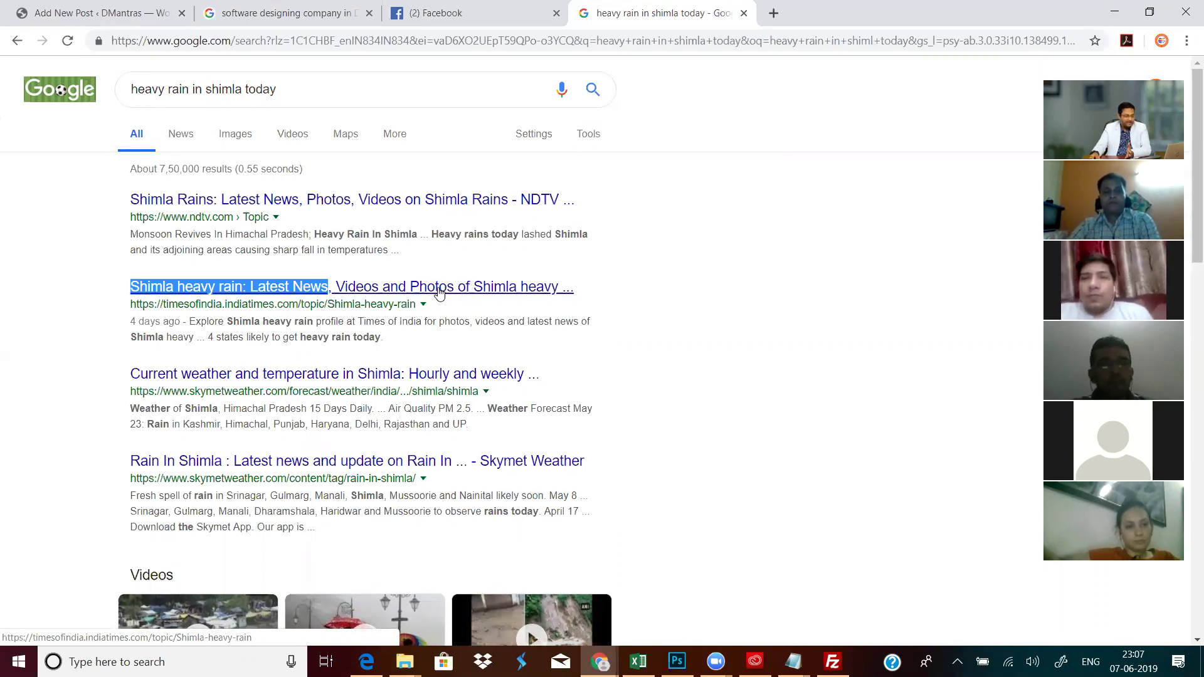
pyautogui.moveTo(431, 309); pyautogui.dragTo(327, 304)
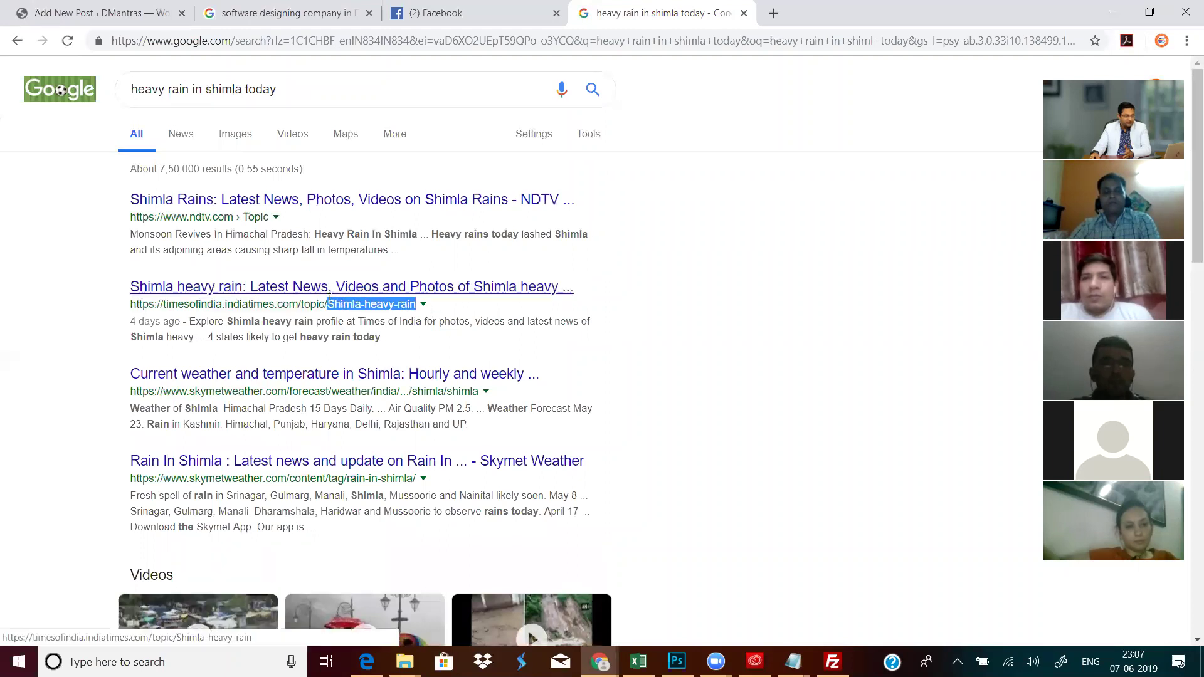
# - Open the Times of India result on Shimla heavy rain and highlight "Shimla-heavy-rain" in the page address
pyautogui.click(428, 291)
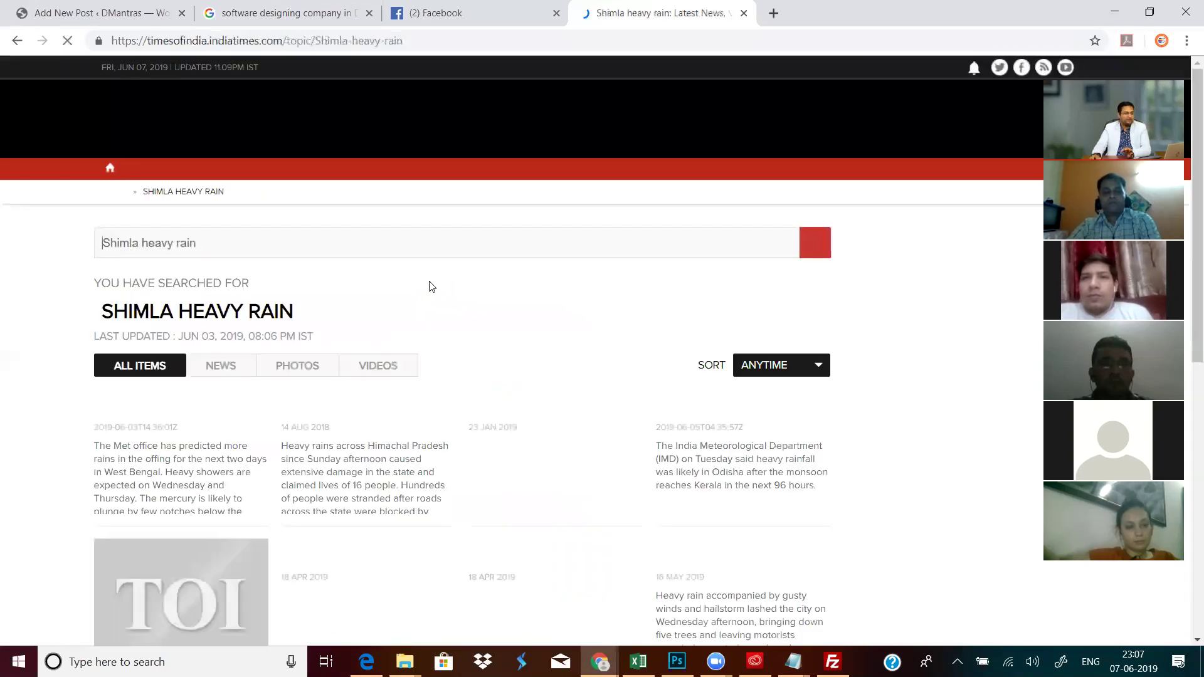
pyautogui.moveTo(315, 42); pyautogui.dragTo(405, 40)
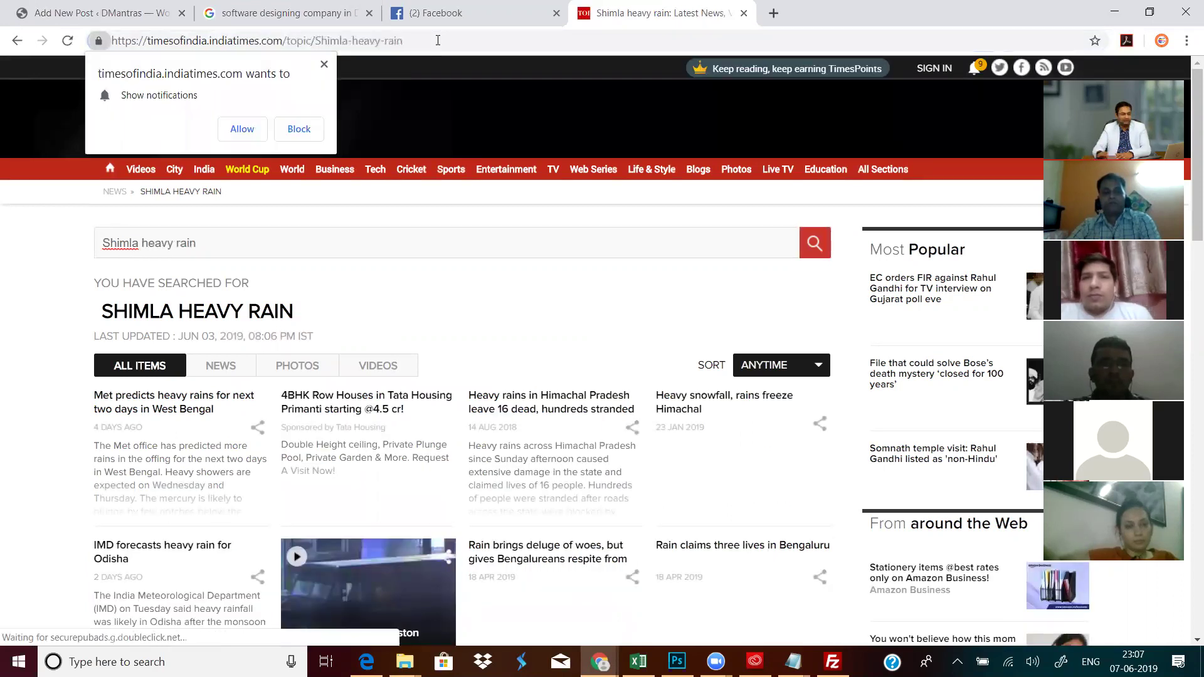
pyautogui.press('Escape')
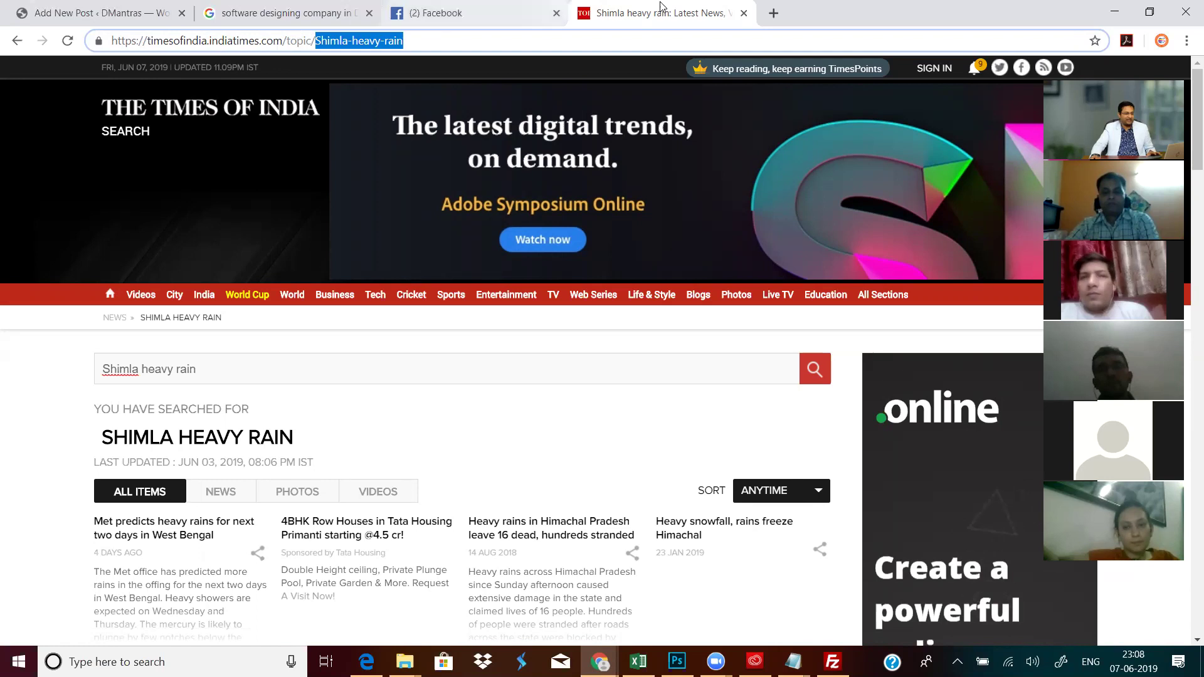
# - Open a new browser tab
pyautogui.hotkey('ctrl', 't')
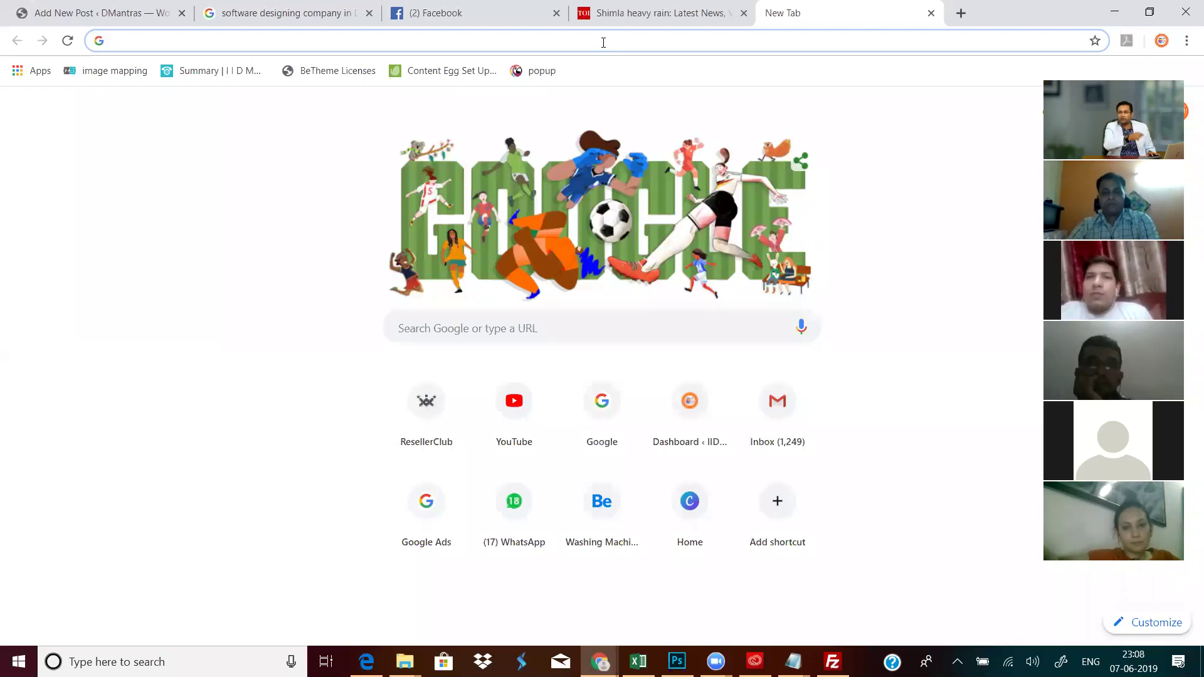
pyautogui.write('djkghfkjsdhfkjhsdkjfhksdj')
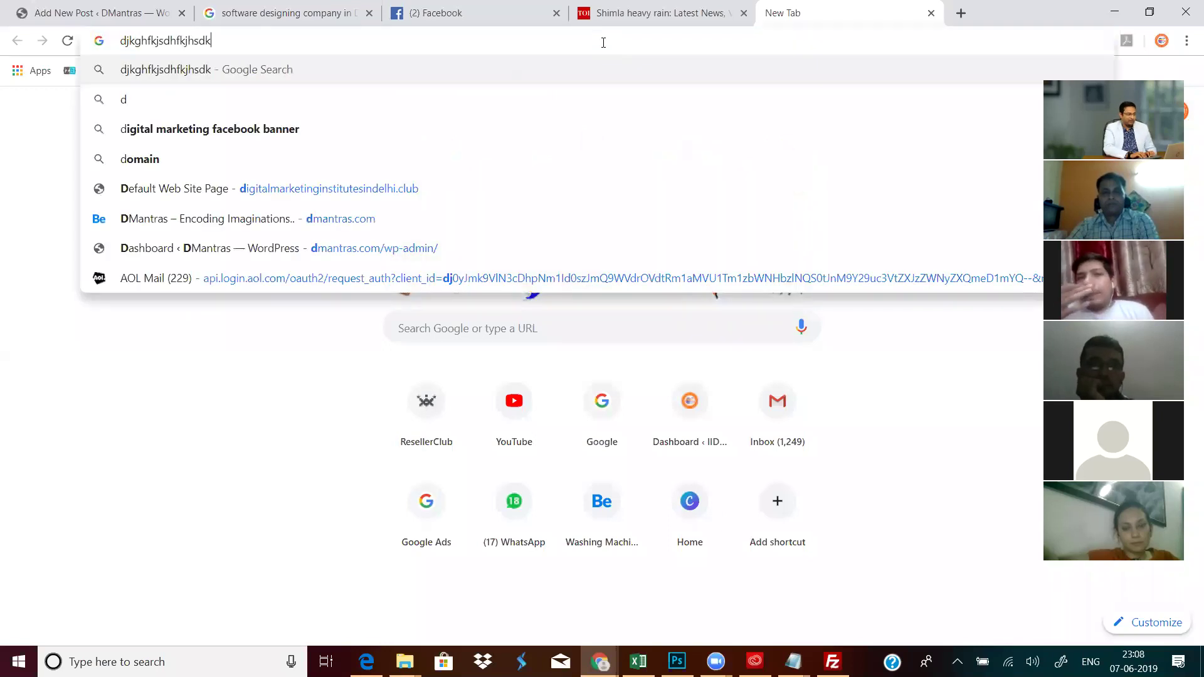
pyautogui.press('BackSpace')
pyautogui.press('BackSpace')
pyautogui.press('BackSpace')
pyautogui.press('BackSpace')
pyautogui.press('BackSpace')
pyautogui.press('BackSpace')
pyautogui.press('BackSpace')
pyautogui.press('BackSpace')
pyautogui.press('BackSpace')
pyautogui.press('BackSpace')
pyautogui.press('BackSpace')
pyautogui.press('BackSpace')
pyautogui.press('BackSpace')
pyautogui.press('BackSpace')
pyautogui.press('BackSpace')
pyautogui.press('BackSpace')
pyautogui.press('BackSpace')
pyautogui.press('BackSpace')
pyautogui.press('BackSpace')
pyautogui.press('BackSpace')
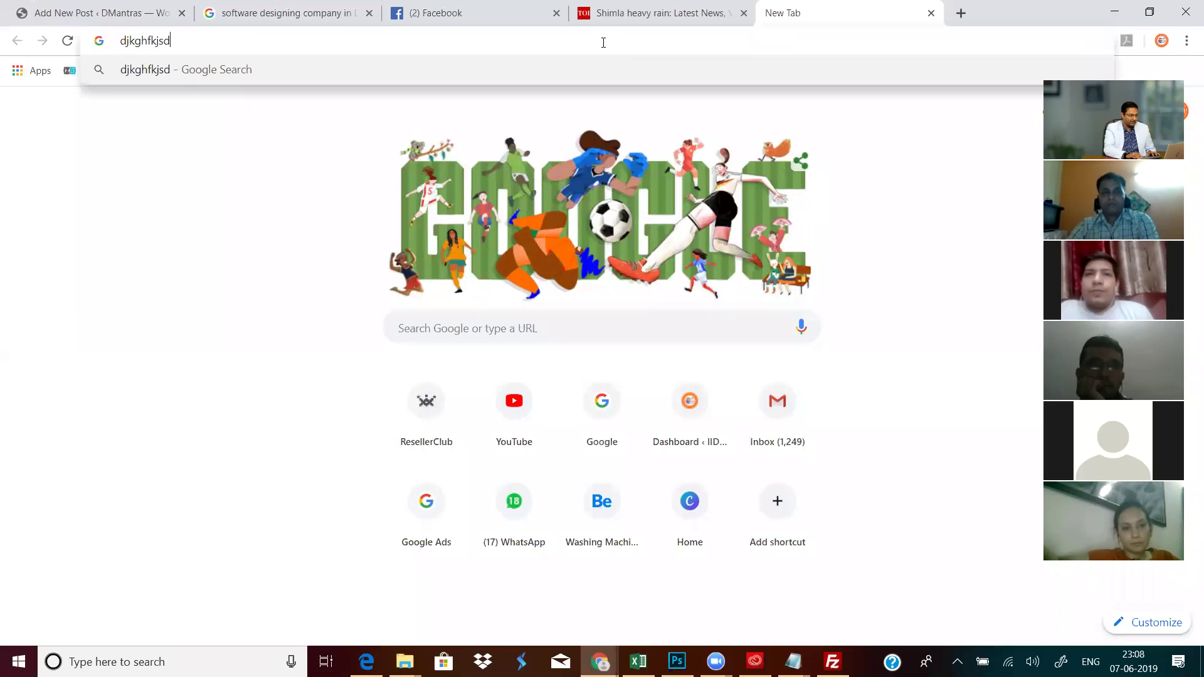
# - Open google.com and search for the nonsense string "dsfkjhsdklfjhsdkljfhjksdhfkjldshjshgdfjsdhgfjhsdgf"
pyautogui.write('google.com')
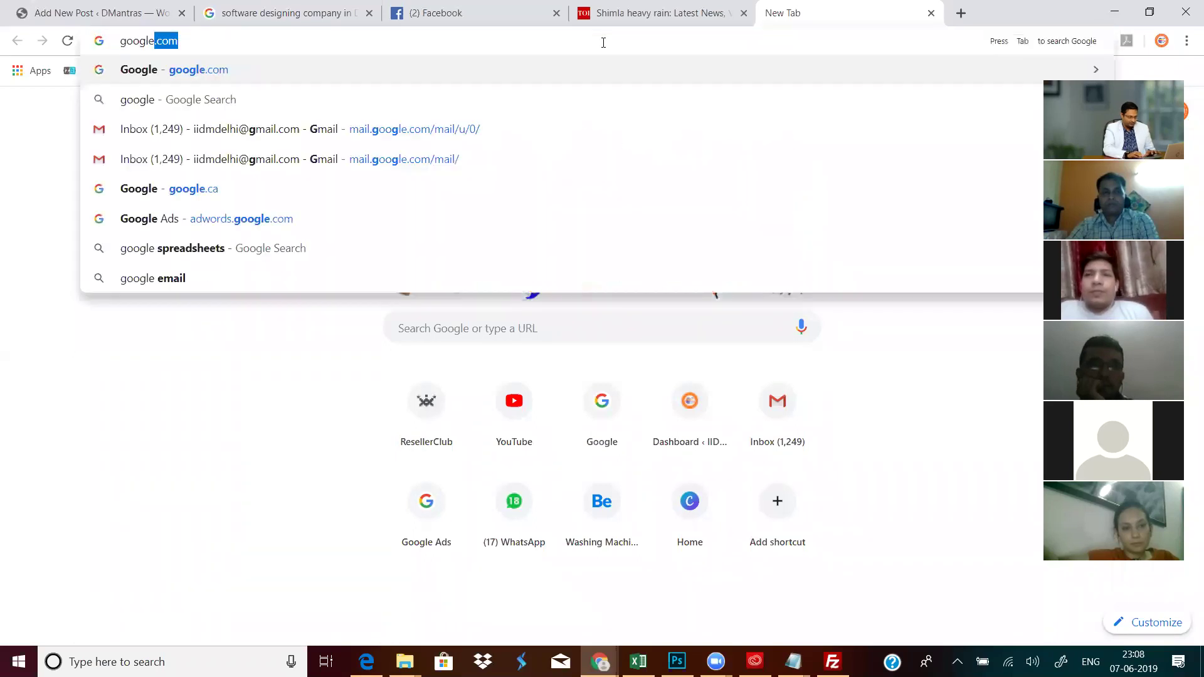
pyautogui.press('Return')
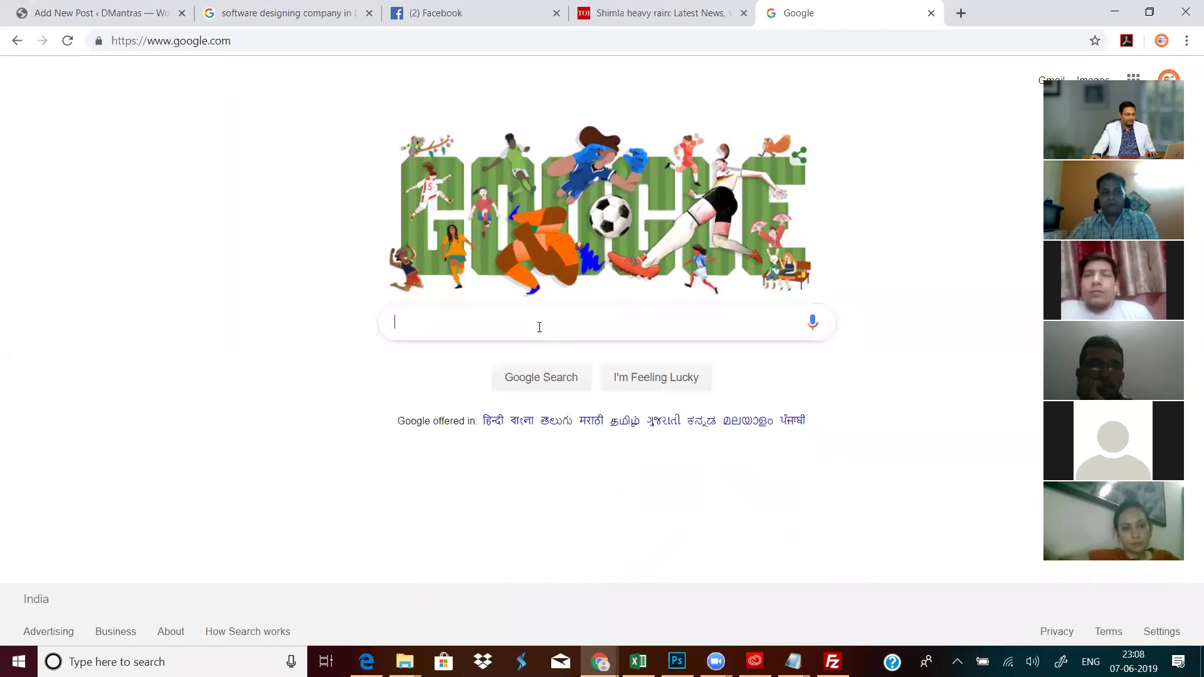
pyautogui.write('dsfkjhsdklfjhsdkljfhjk')
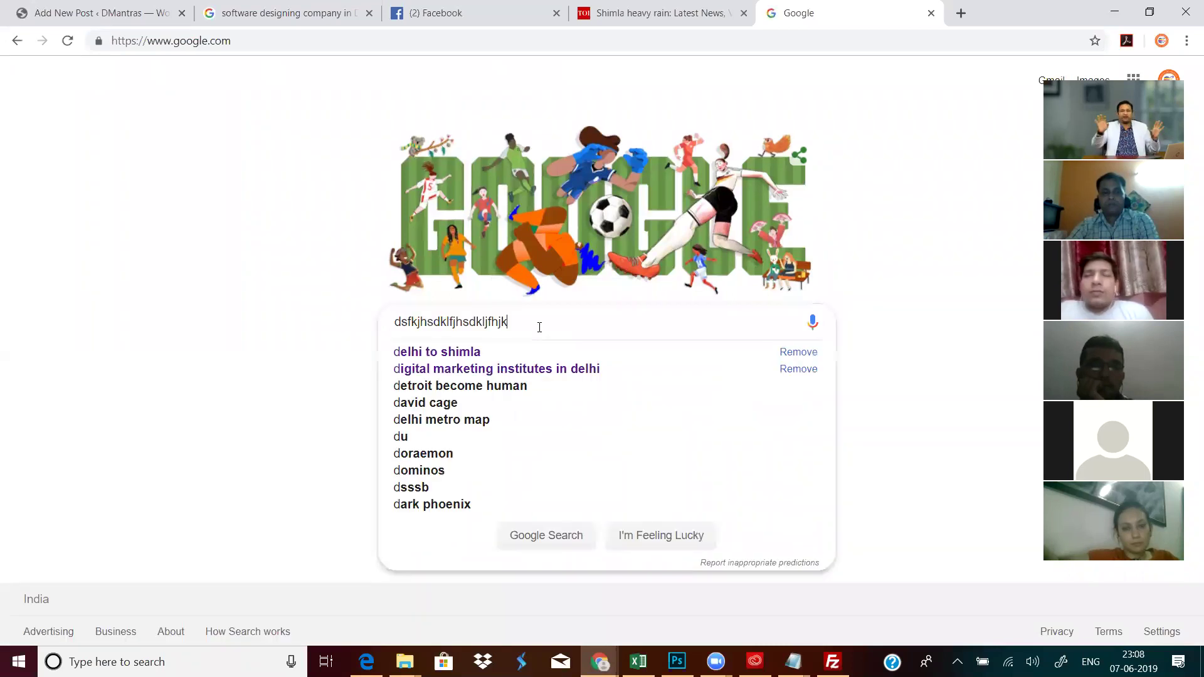
pyautogui.write('sdhfkjldsh')
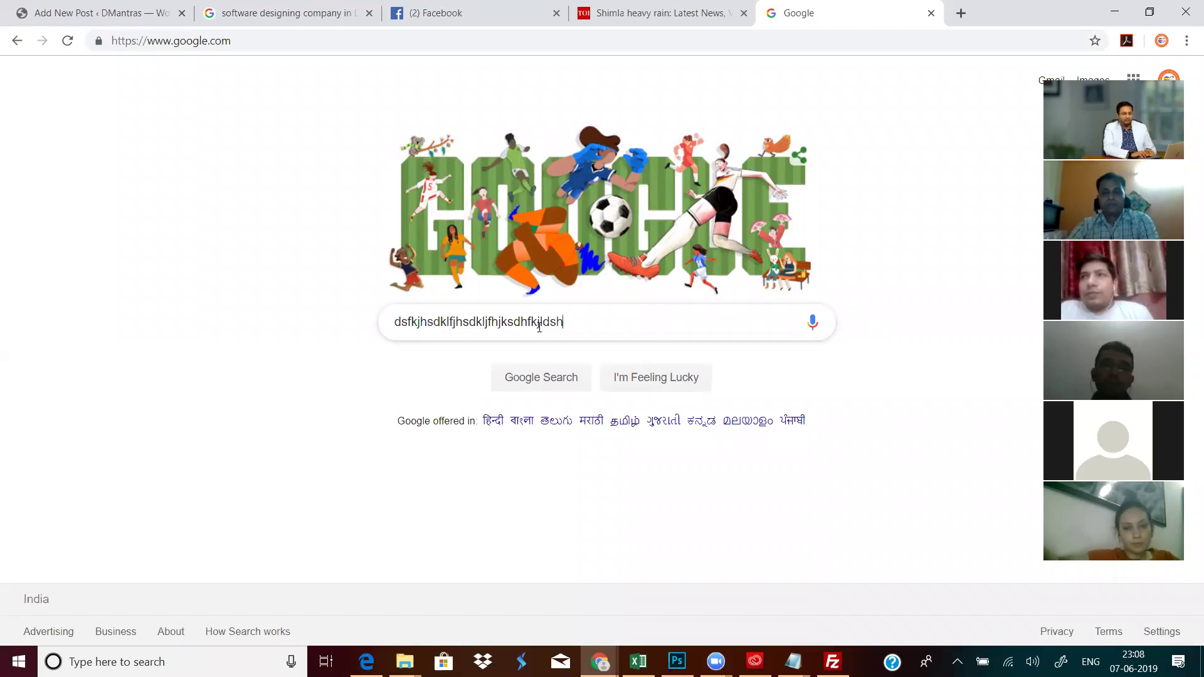
pyautogui.write('jshgdfjsdhgfjhsdgf')
pyautogui.press('Return')
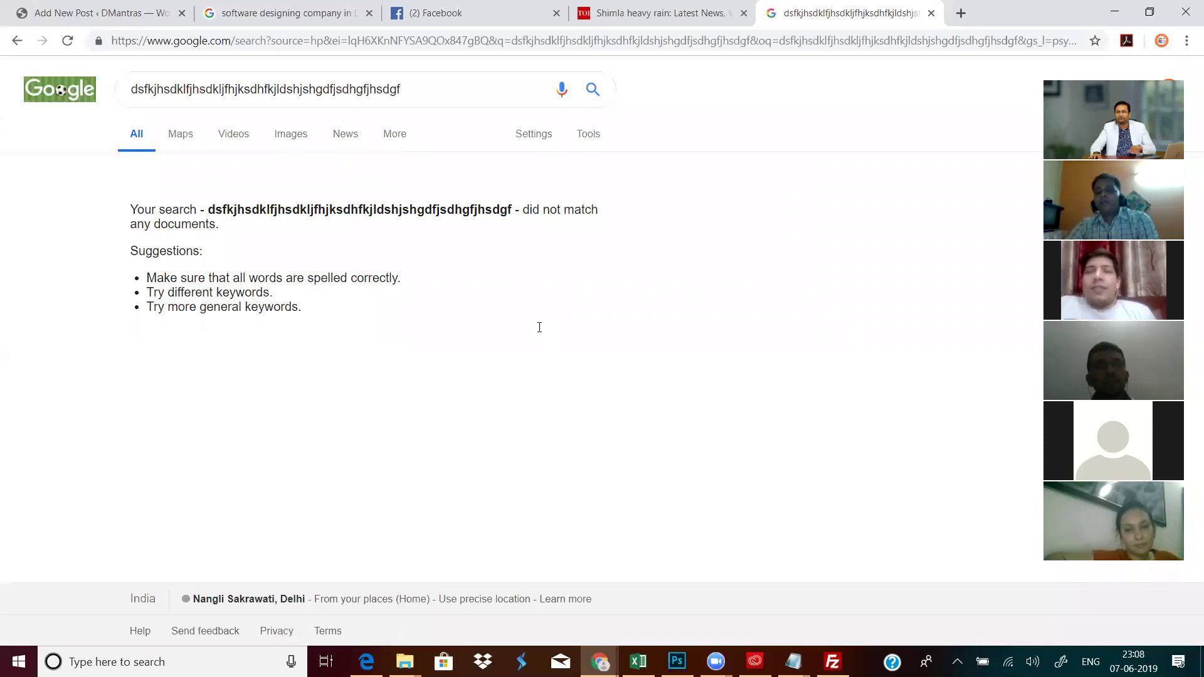
# - Copy the nonsense query and clear it from the Google search box
pyautogui.press('/')
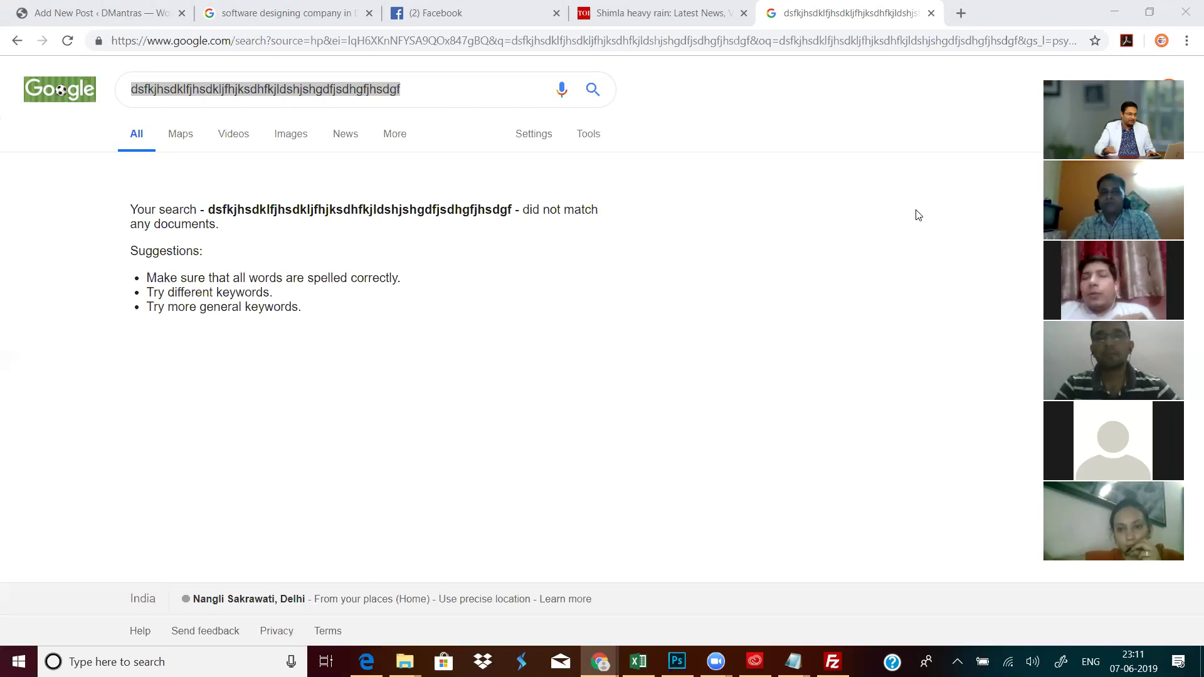
pyautogui.moveTo(401, 89); pyautogui.dragTo(0, 132)
pyautogui.hotkey('ctrl', 'c')
pyautogui.press('BackSpace')
pyautogui.click(816, 246)
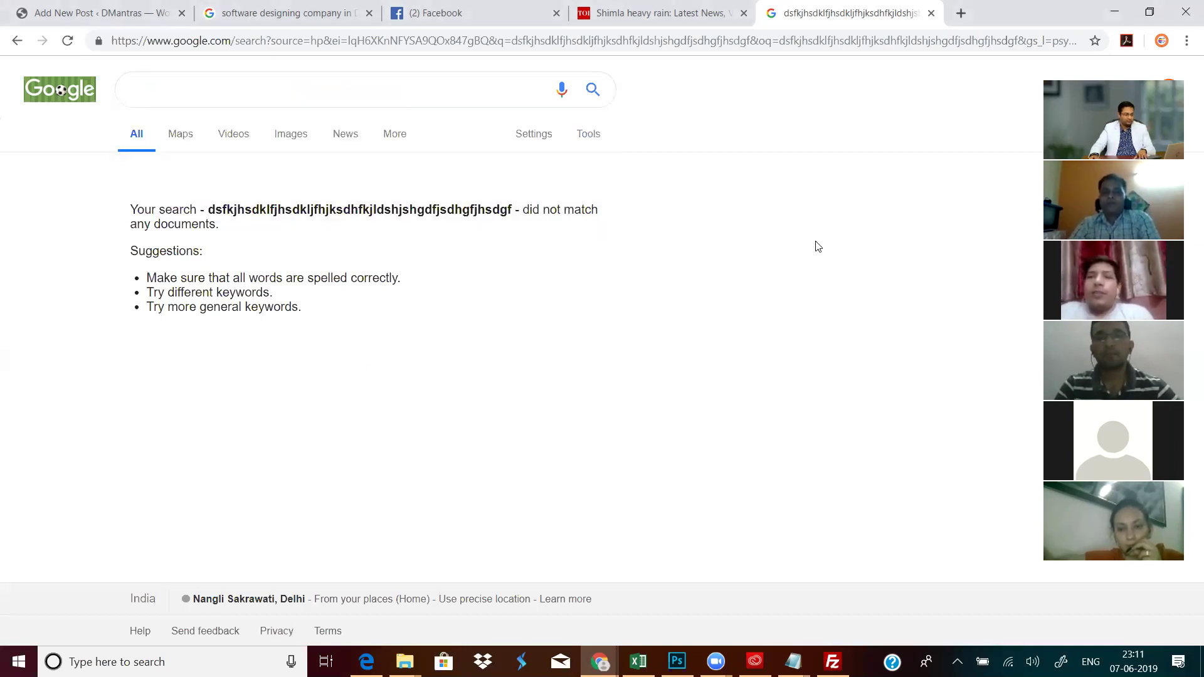
# - Check the recent search suggestions and paste the copied nonsense query back into the search box
pyautogui.click(360, 88)
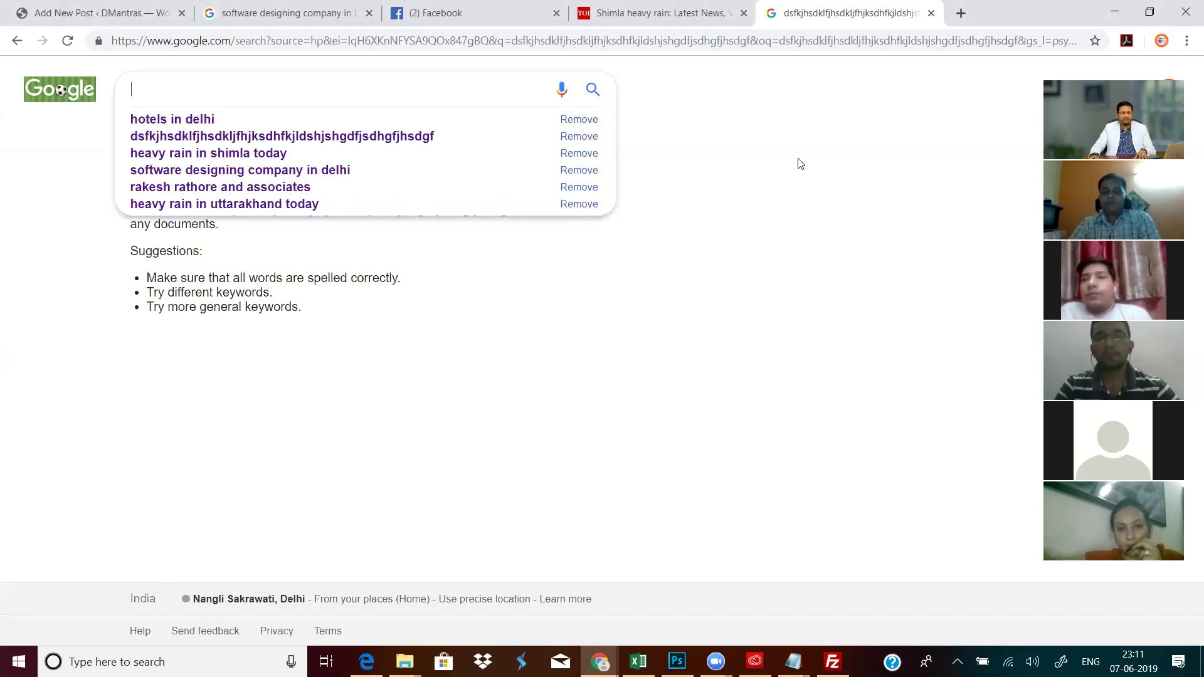
pyautogui.click(801, 164)
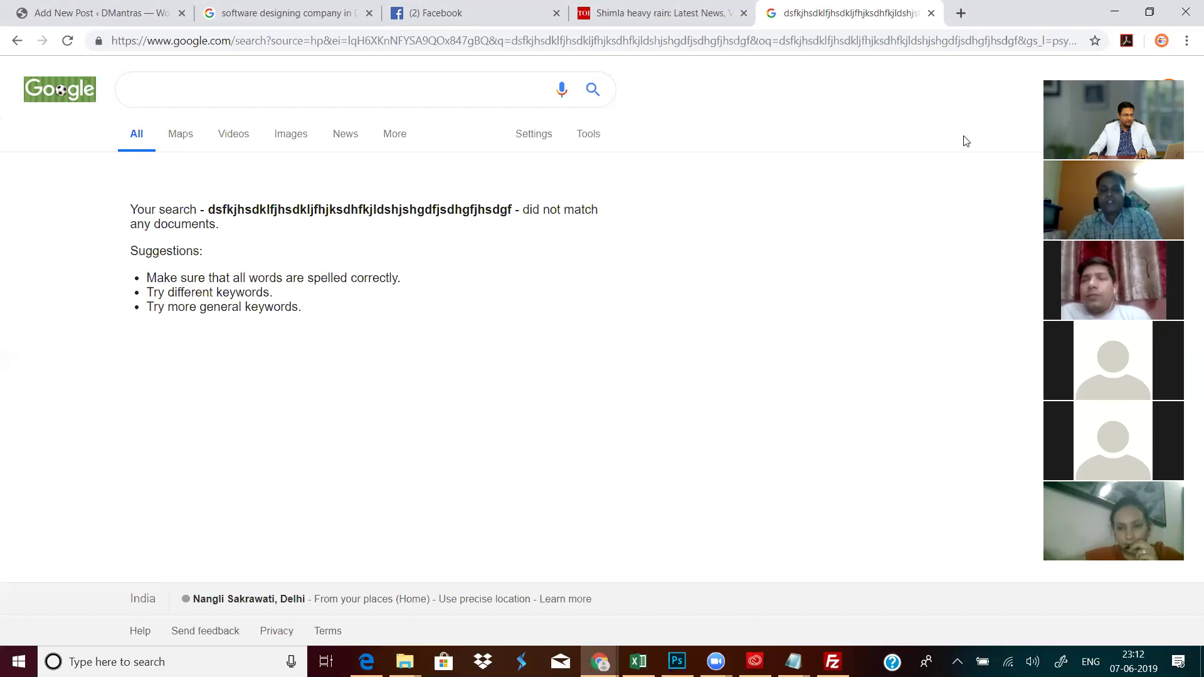
pyautogui.click(221, 89)
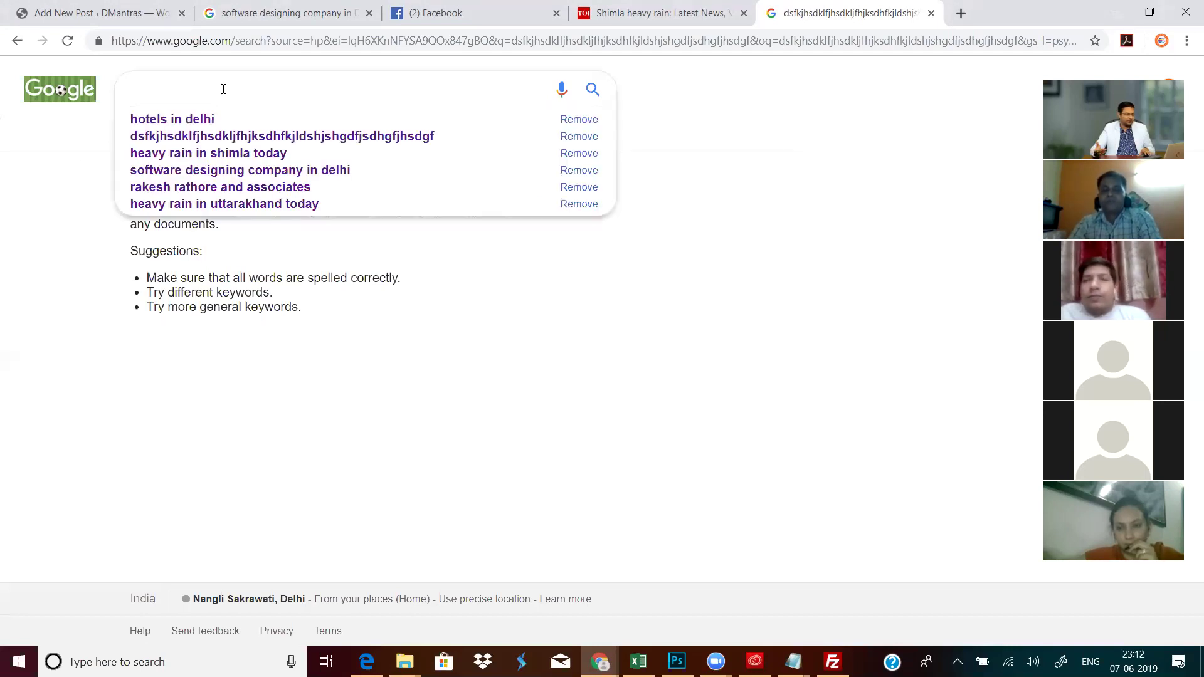
pyautogui.hotkey('ctrl', 'v')
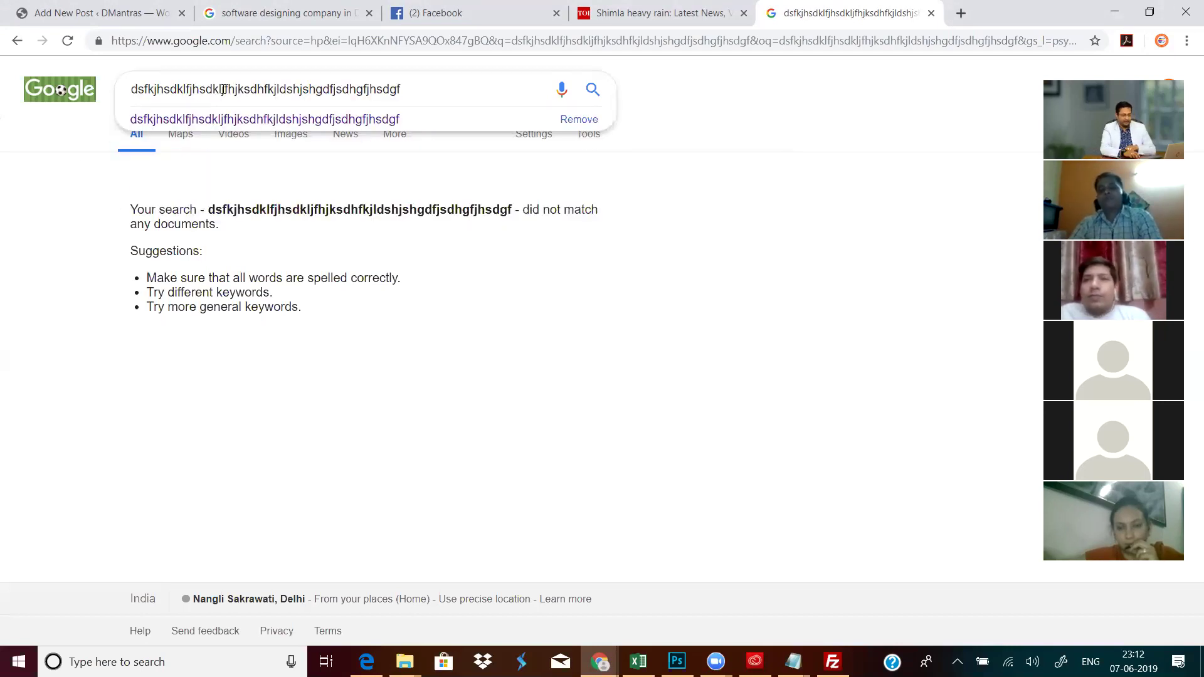
# - Run the Google search for the pasted nonsense query again and highlight the no-match statement on the results page
pyautogui.press('Return')
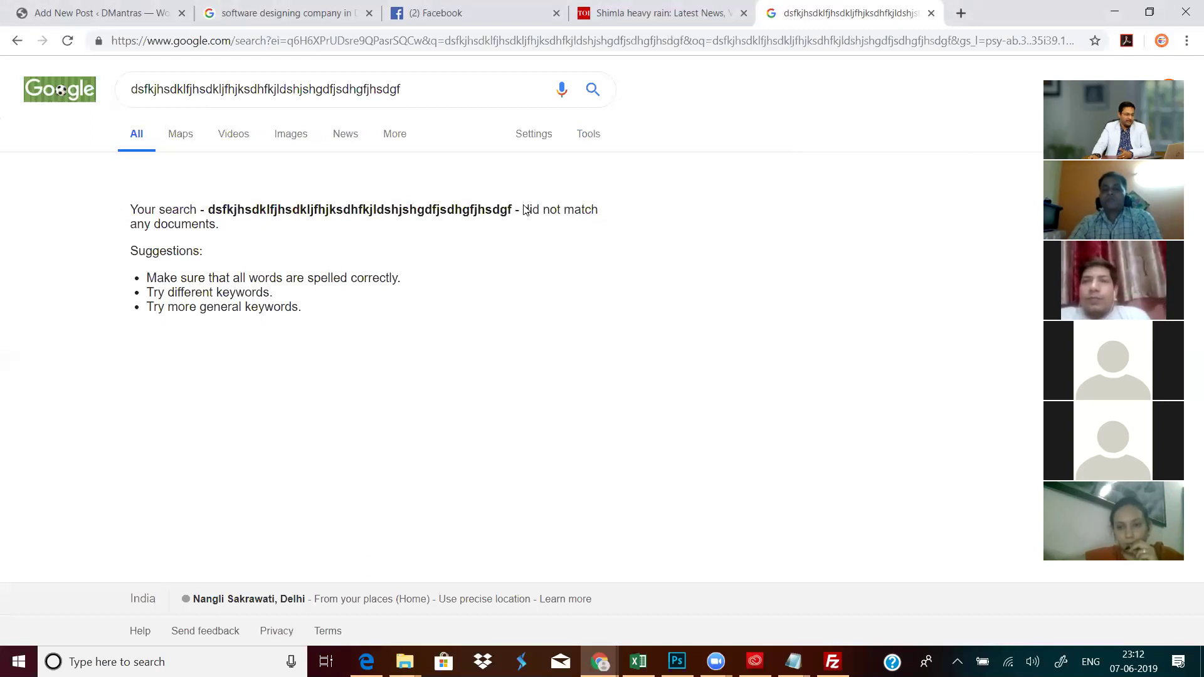
pyautogui.moveTo(522, 210); pyautogui.dragTo(548, 232)
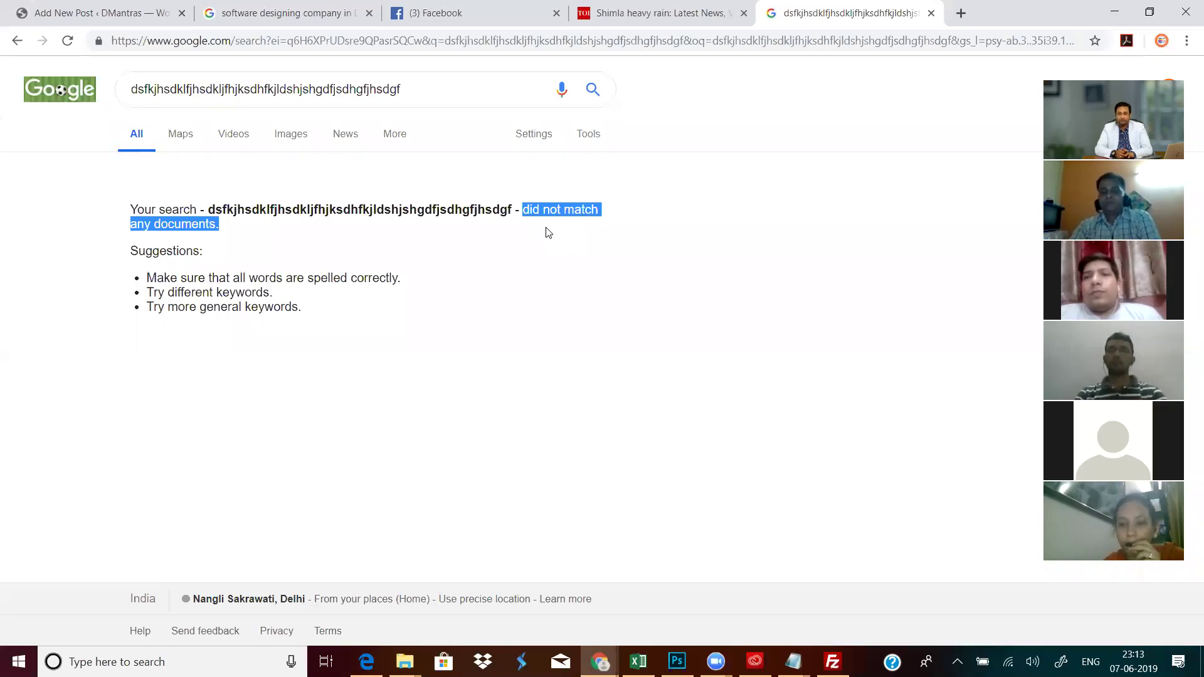
pyautogui.click(669, 201)
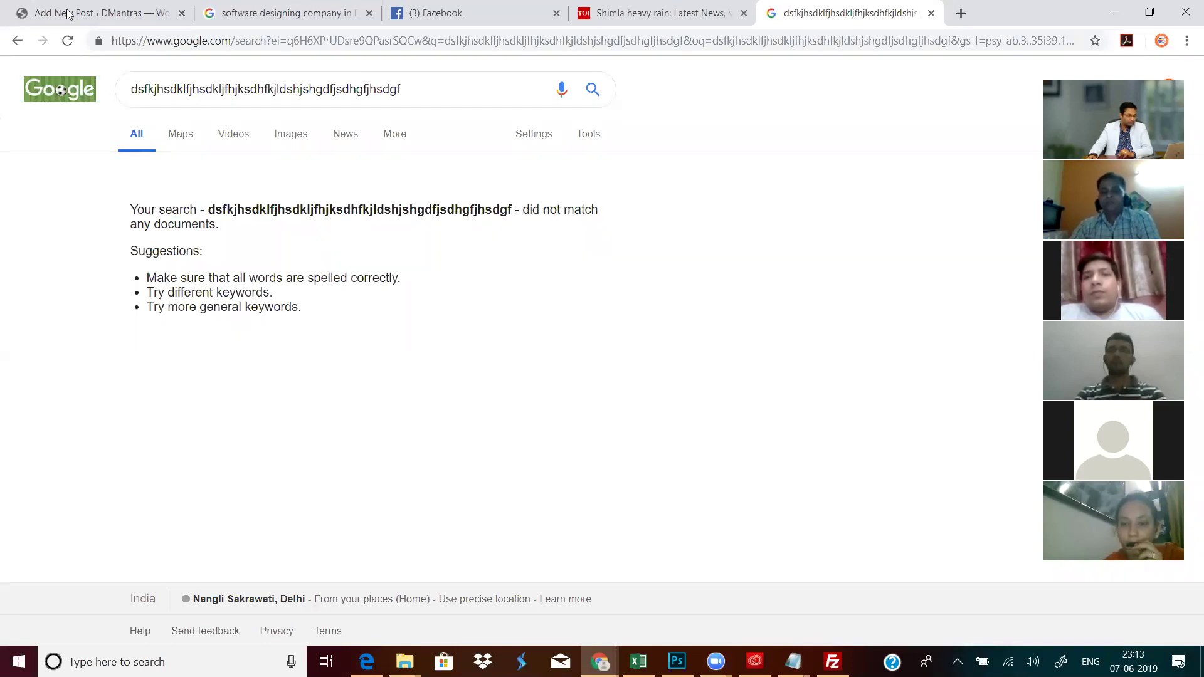
pyautogui.click(16, 43)
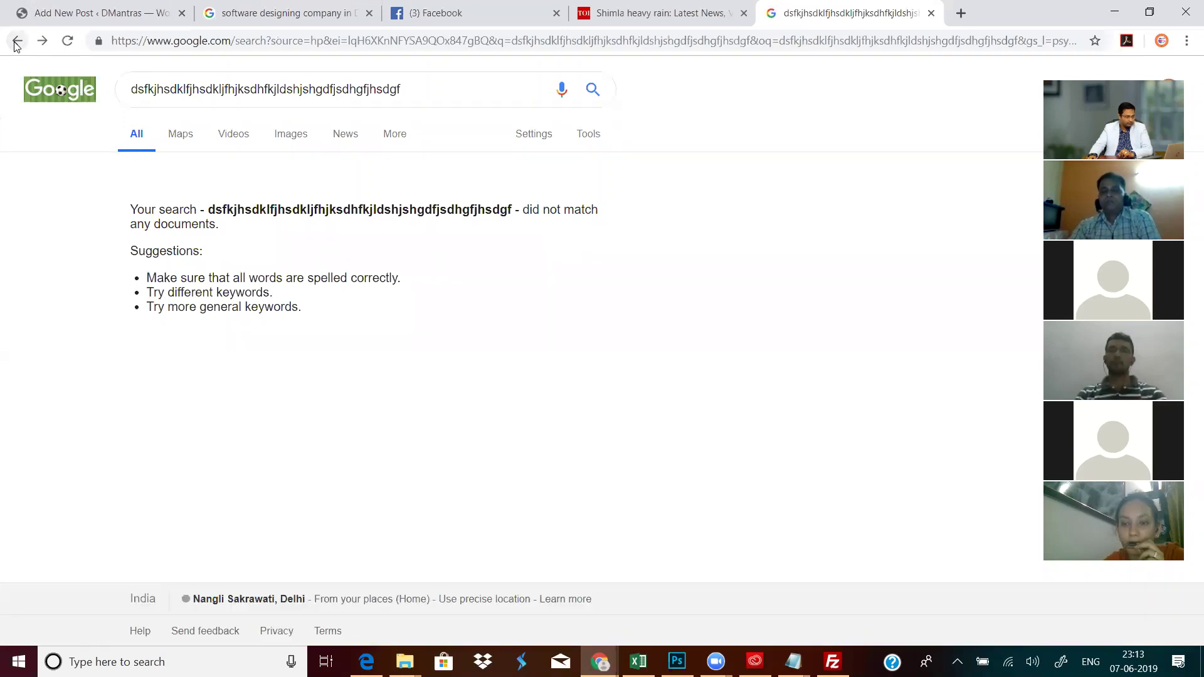
# - Switch to the software designing company search results and enter "website de" as the new query text
pyautogui.click(286, 14)
pyautogui.scroll(5, 677, 238)
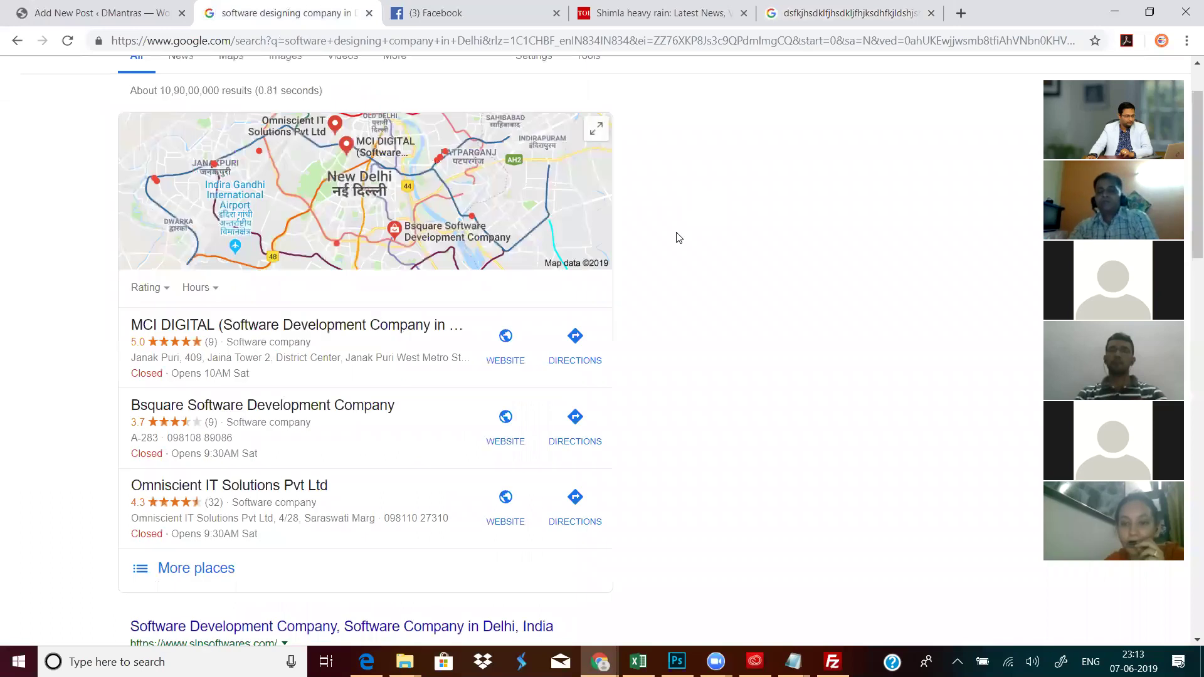
pyautogui.scroll(1, 678, 237)
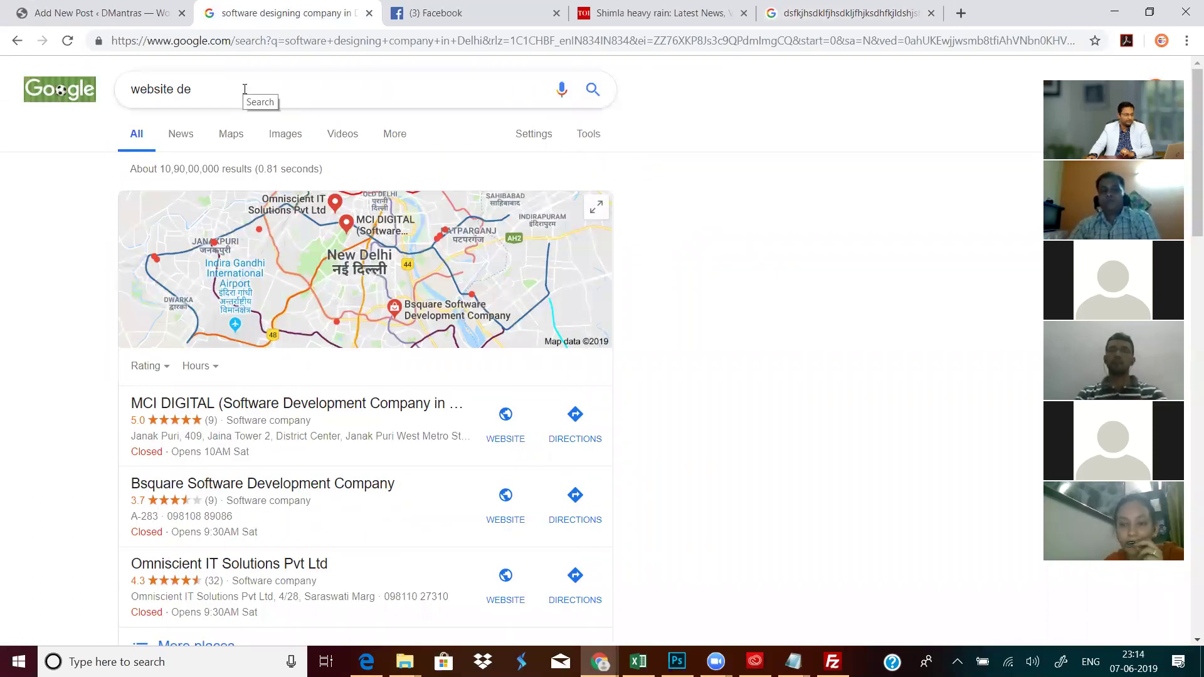
# - Examine the Times of India Shimla heavy rain page and its URL, and return to the Google results listing it
pyautogui.click(704, 22)
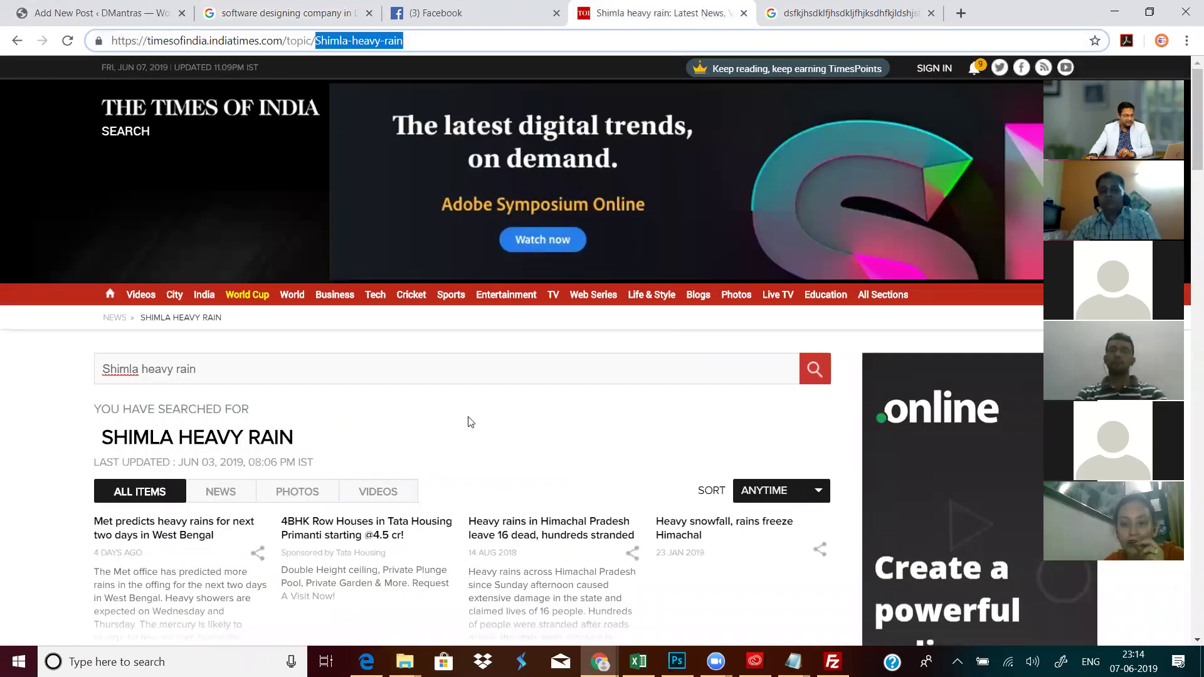
pyautogui.scroll(-5, 488, 430)
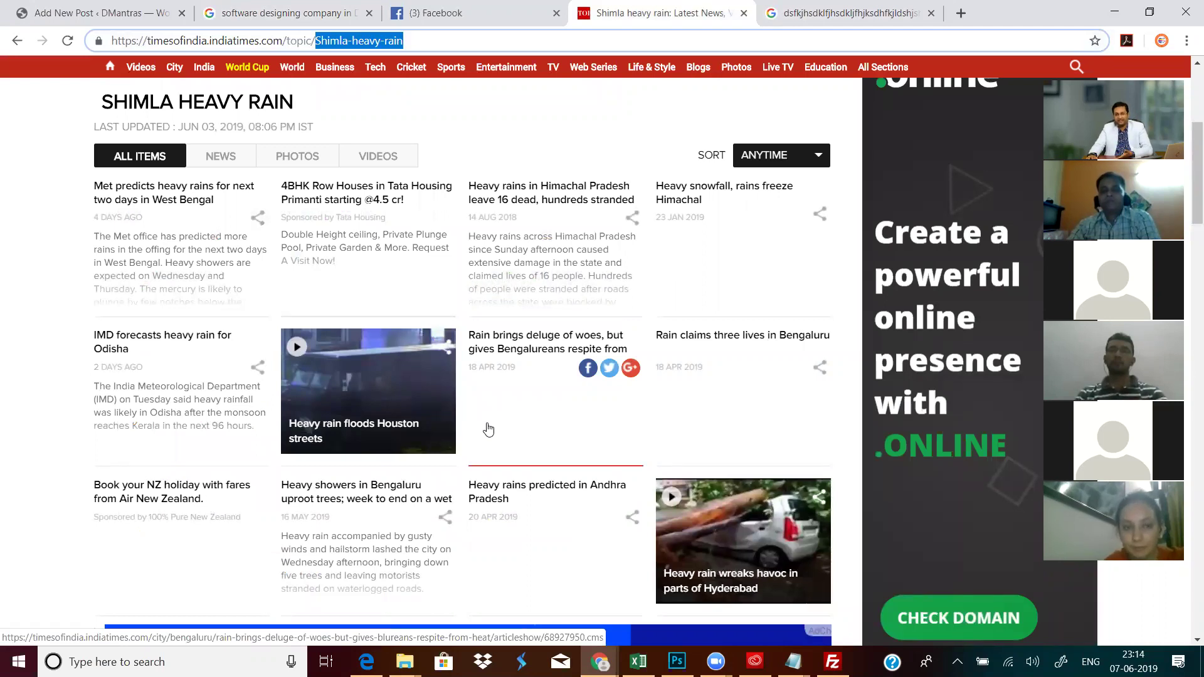
pyautogui.scroll(5, 216, 429)
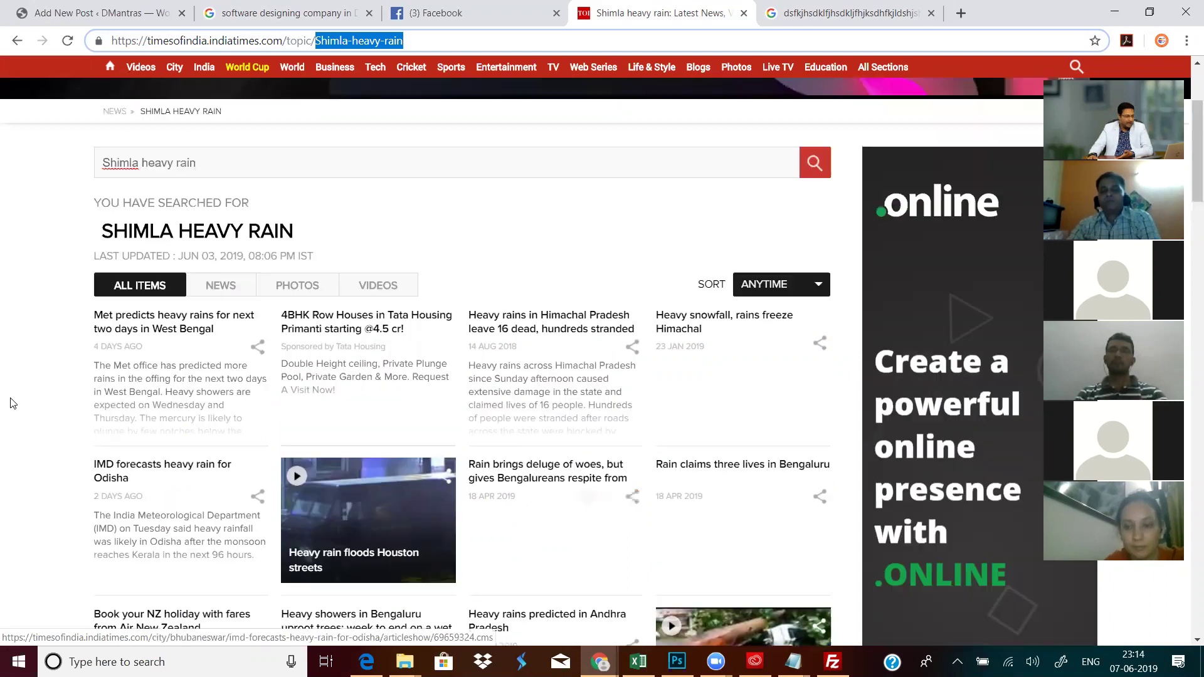
pyautogui.click(451, 40)
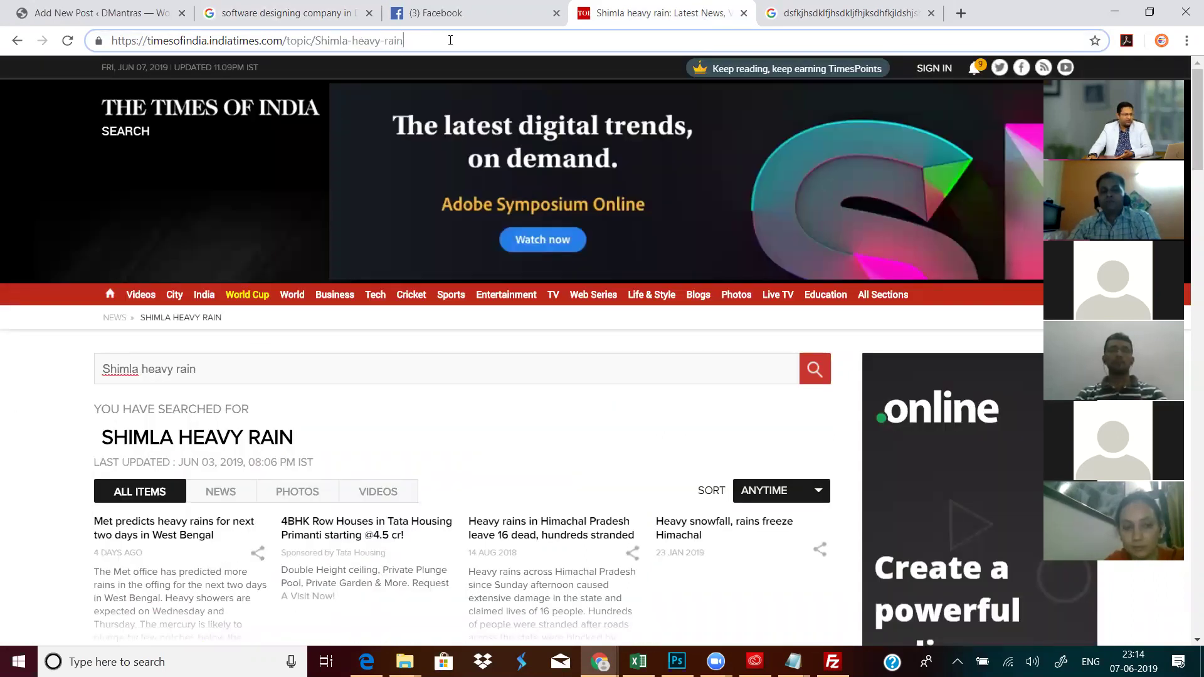
pyautogui.click(17, 40)
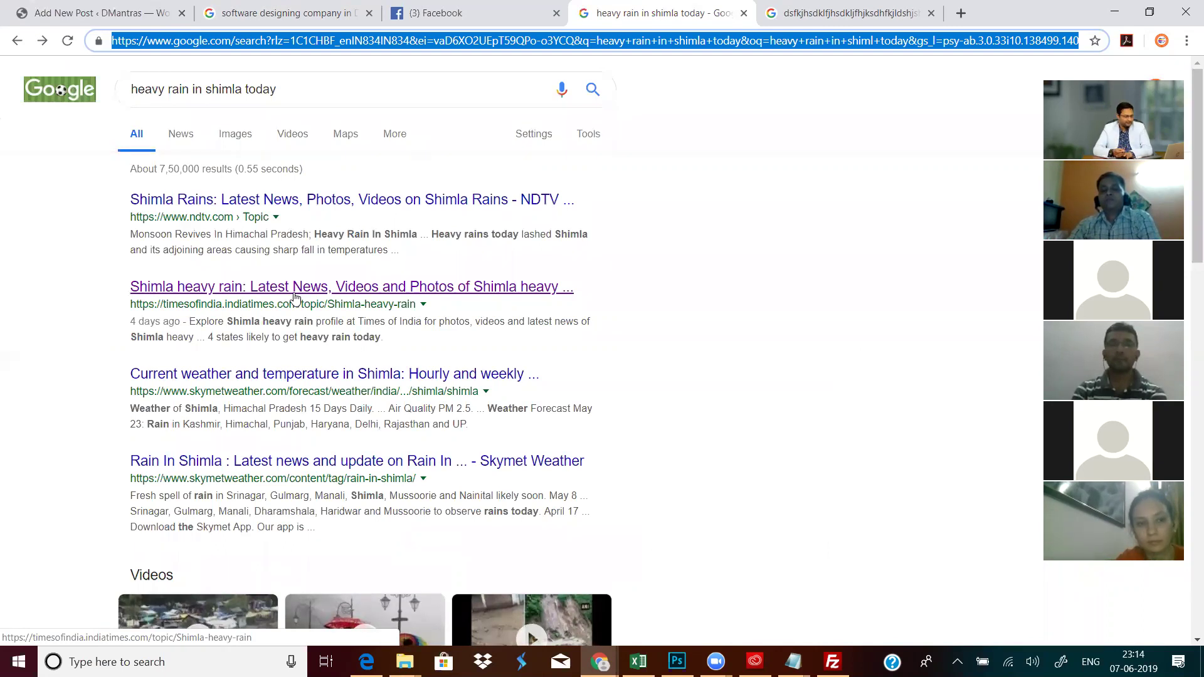
pyautogui.click(687, 260)
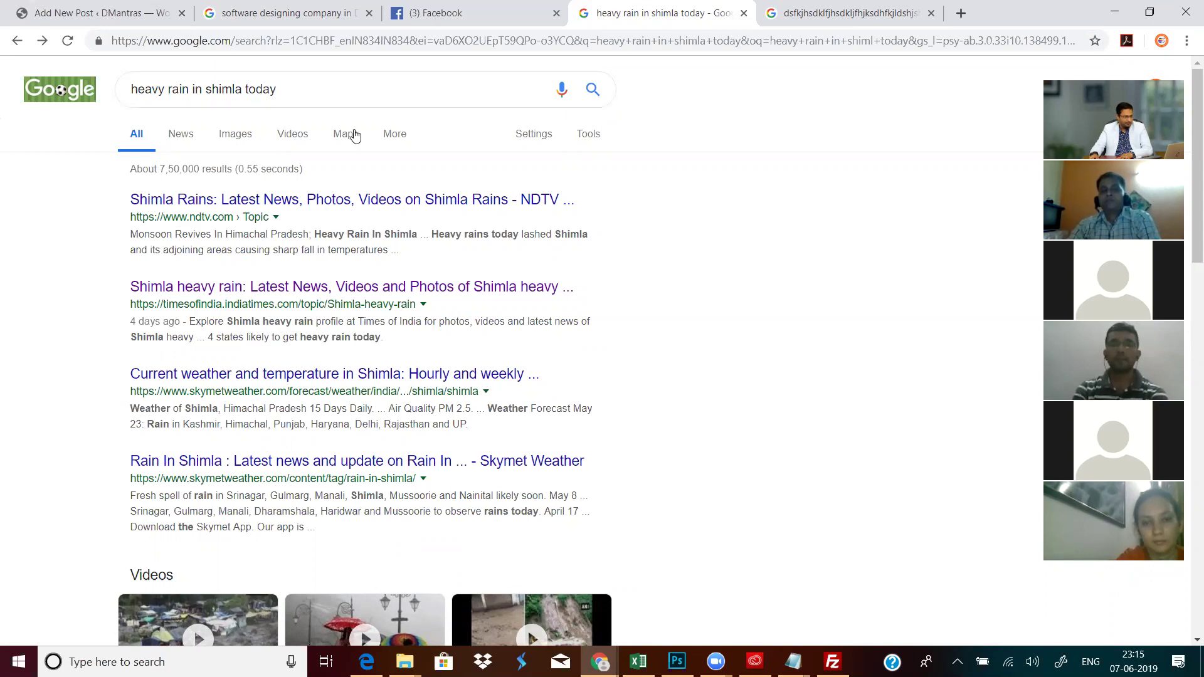
# - Clear the query "heavy rain in shimla today" from the Google search box and check the recent search suggestions
pyautogui.moveTo(333, 89); pyautogui.dragTo(72, 89)
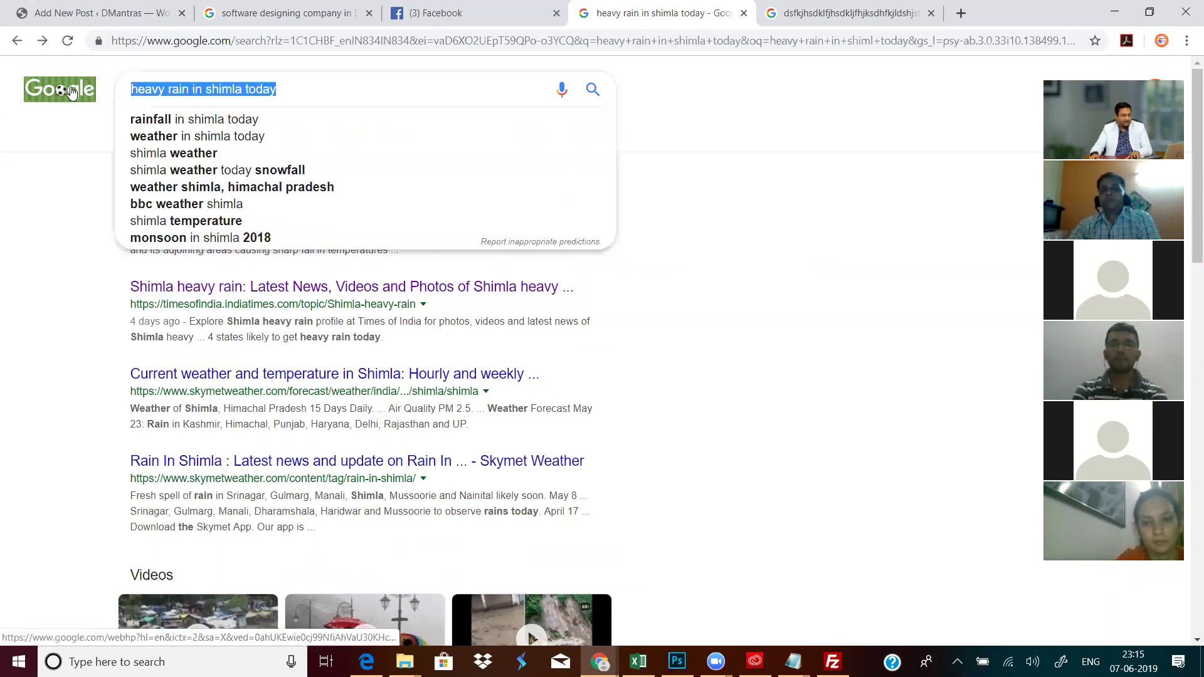
pyautogui.press('BackSpace')
pyautogui.click(855, 219)
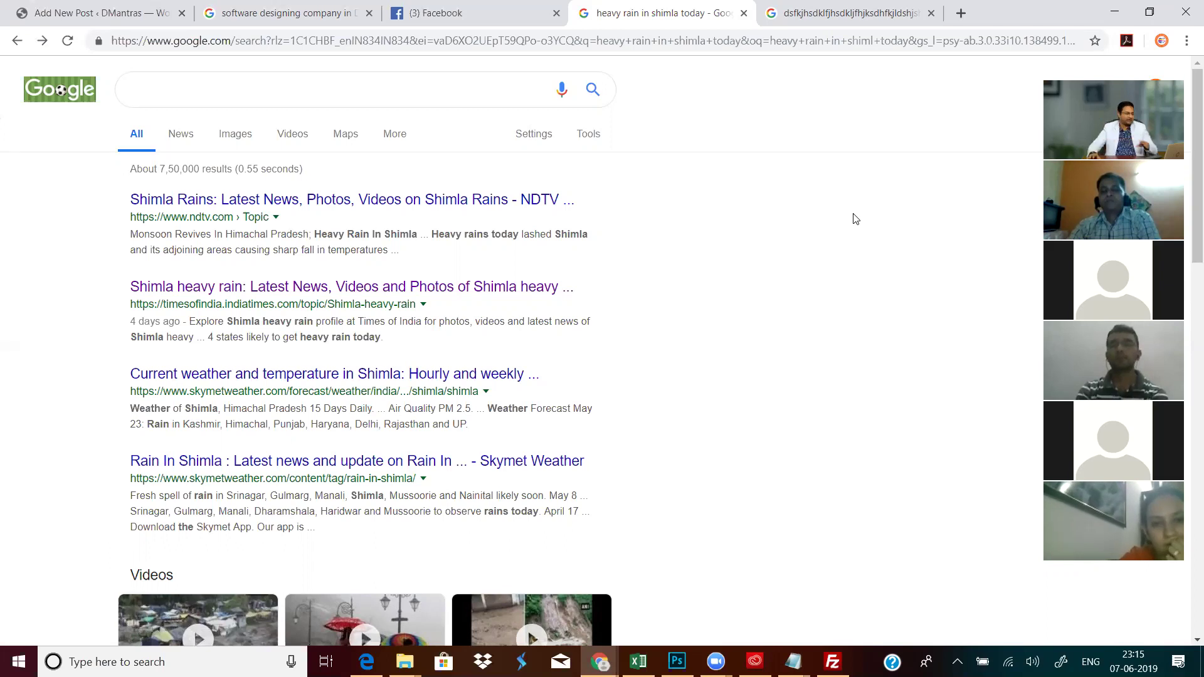
pyautogui.click(269, 91)
pyautogui.write('e')
pyautogui.press('BackSpace')
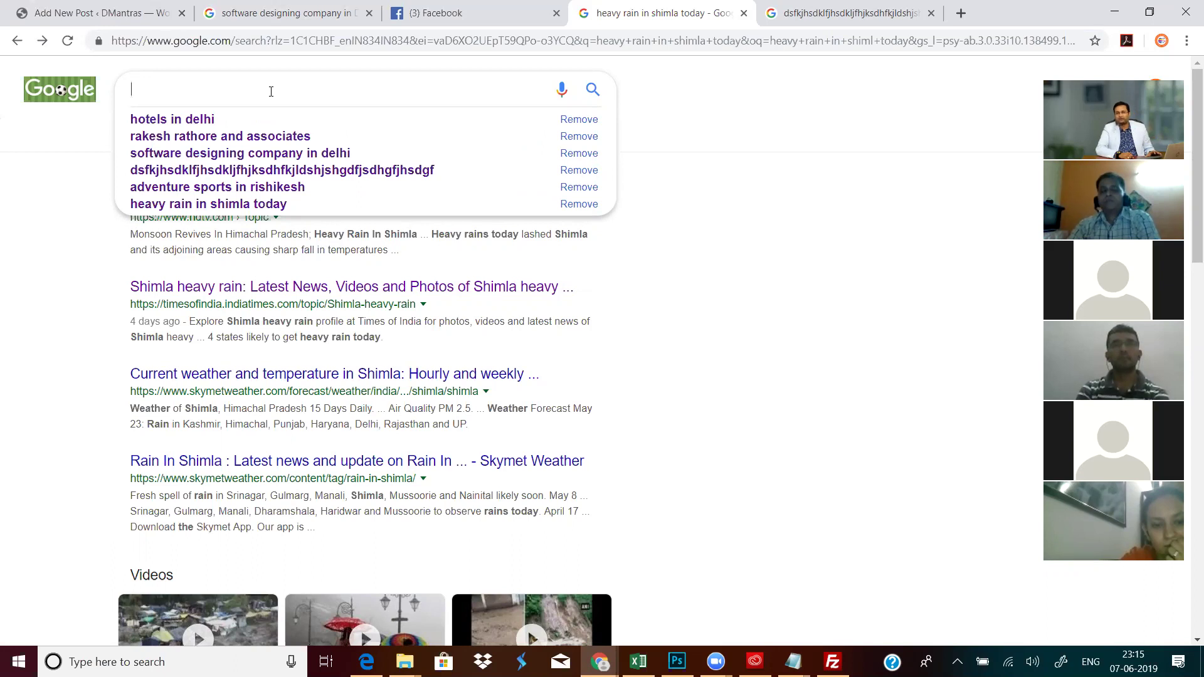
pyautogui.click(921, 298)
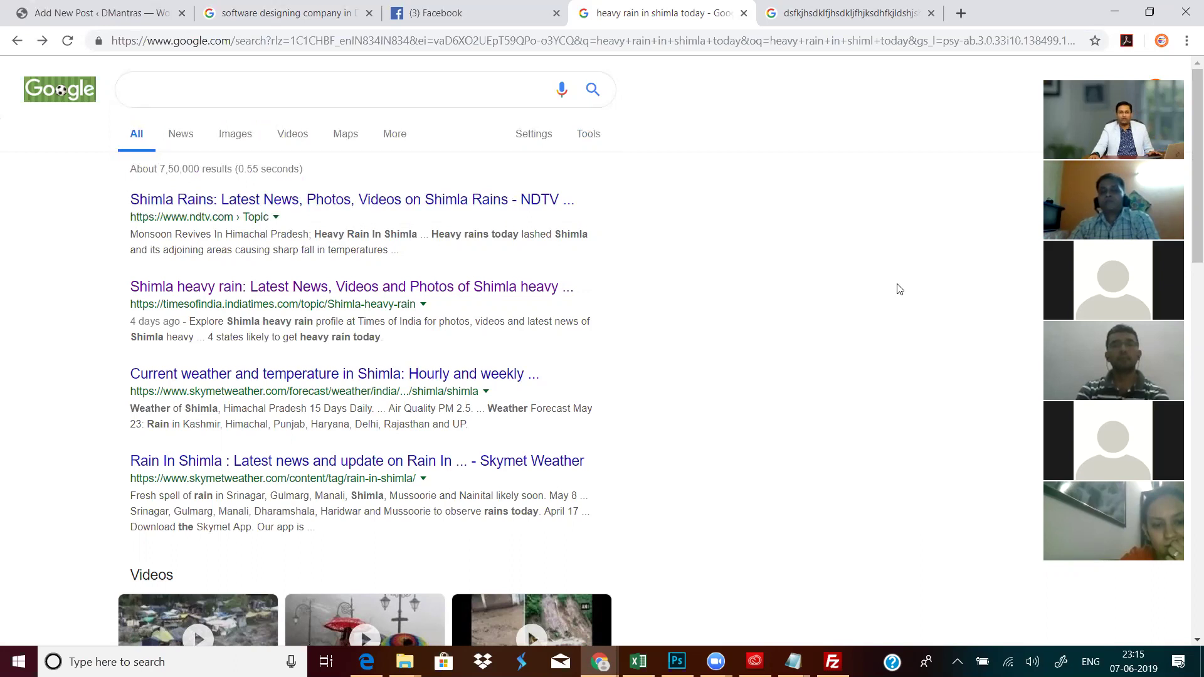
# - Open Google's cached copy of the NDTV "Shimla Rains" search result
pyautogui.click(276, 217)
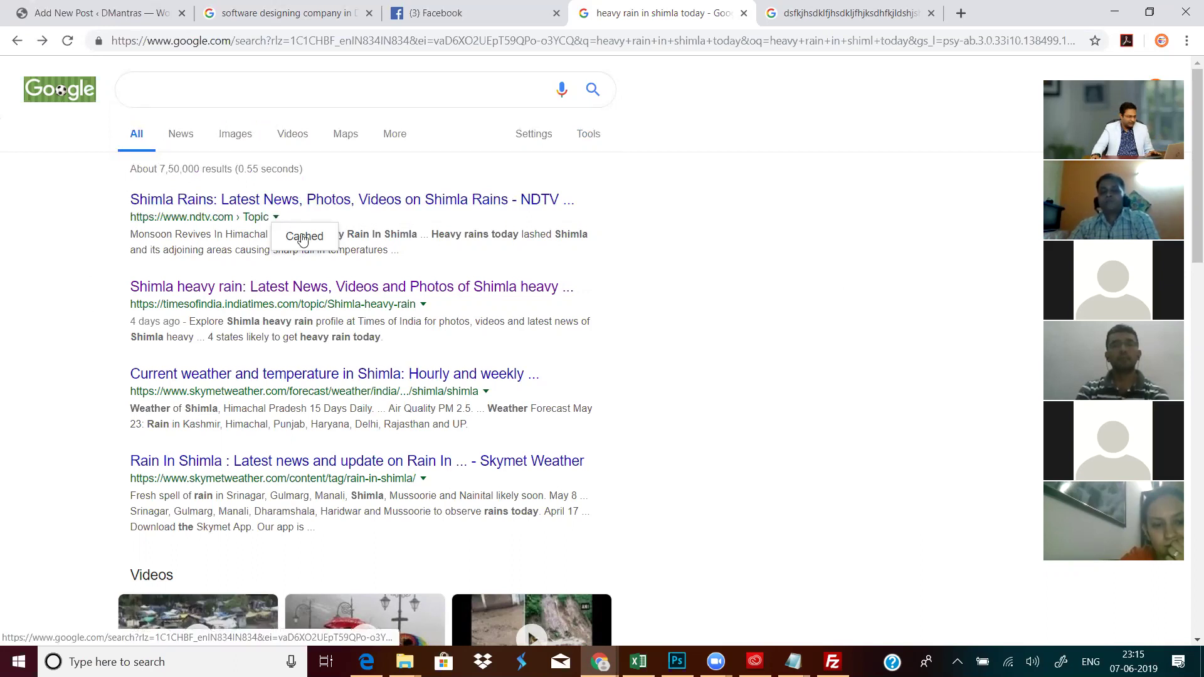
pyautogui.click(712, 241)
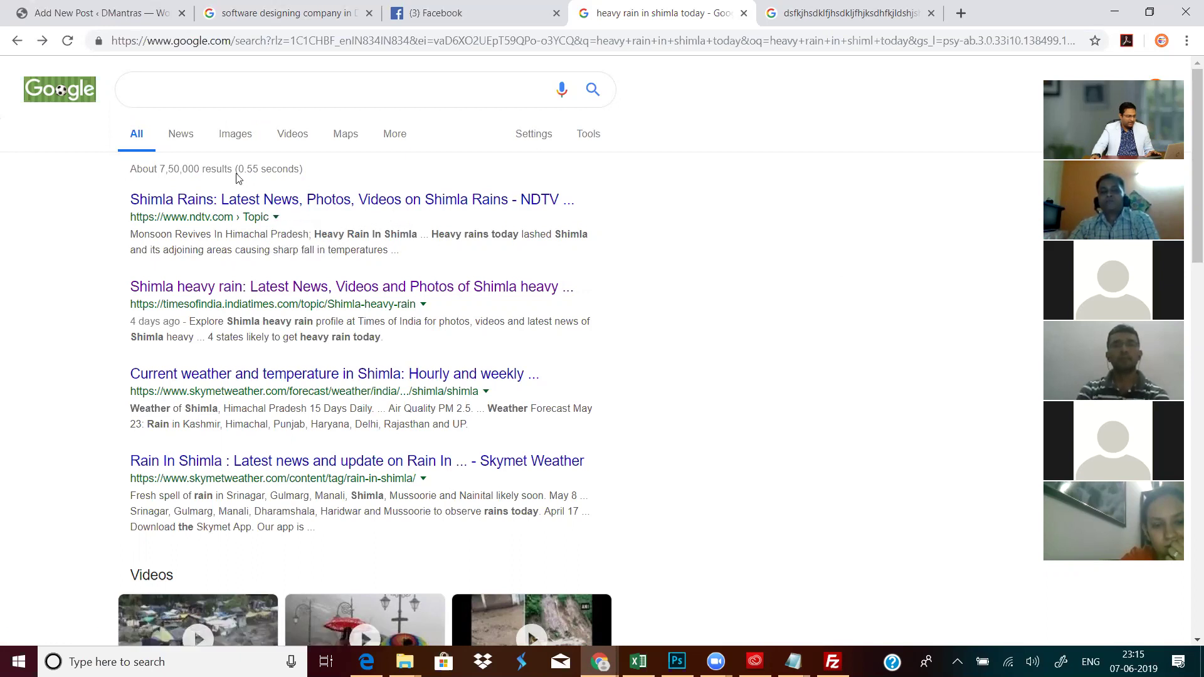
pyautogui.click(276, 217)
pyautogui.click(301, 237)
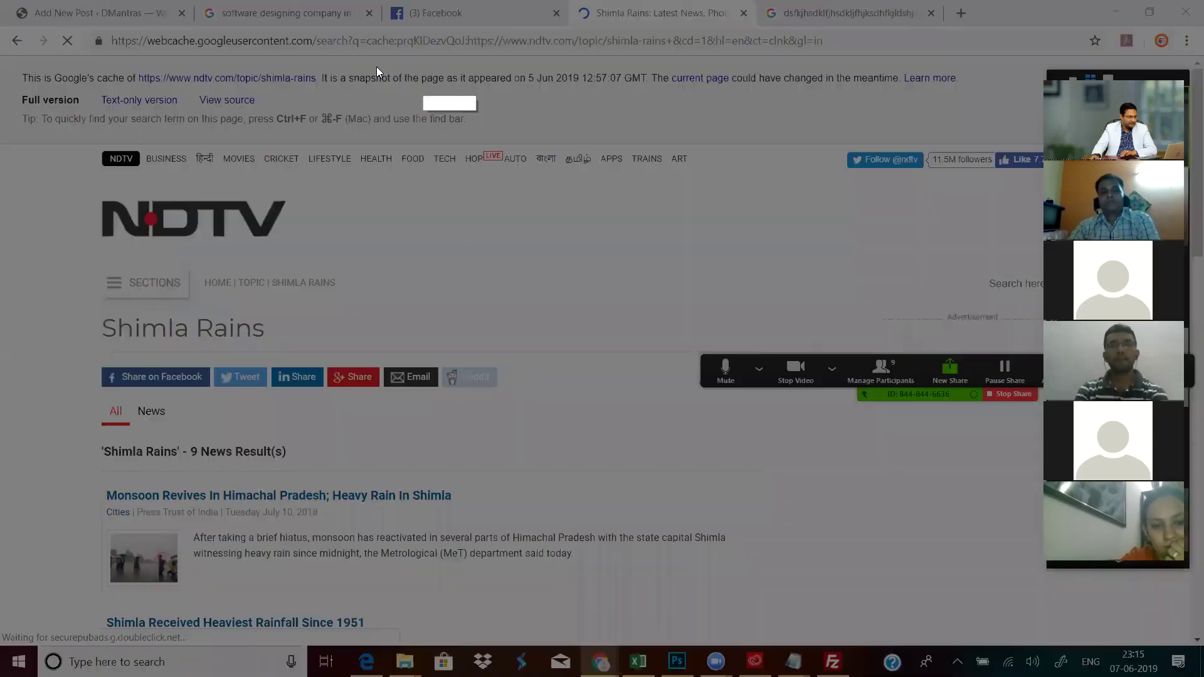
# - Frame the cached page's snapshot date with a screen-capture selection, discard the capture and return to the search results
pyautogui.moveTo(445, 62); pyautogui.dragTo(672, 105)
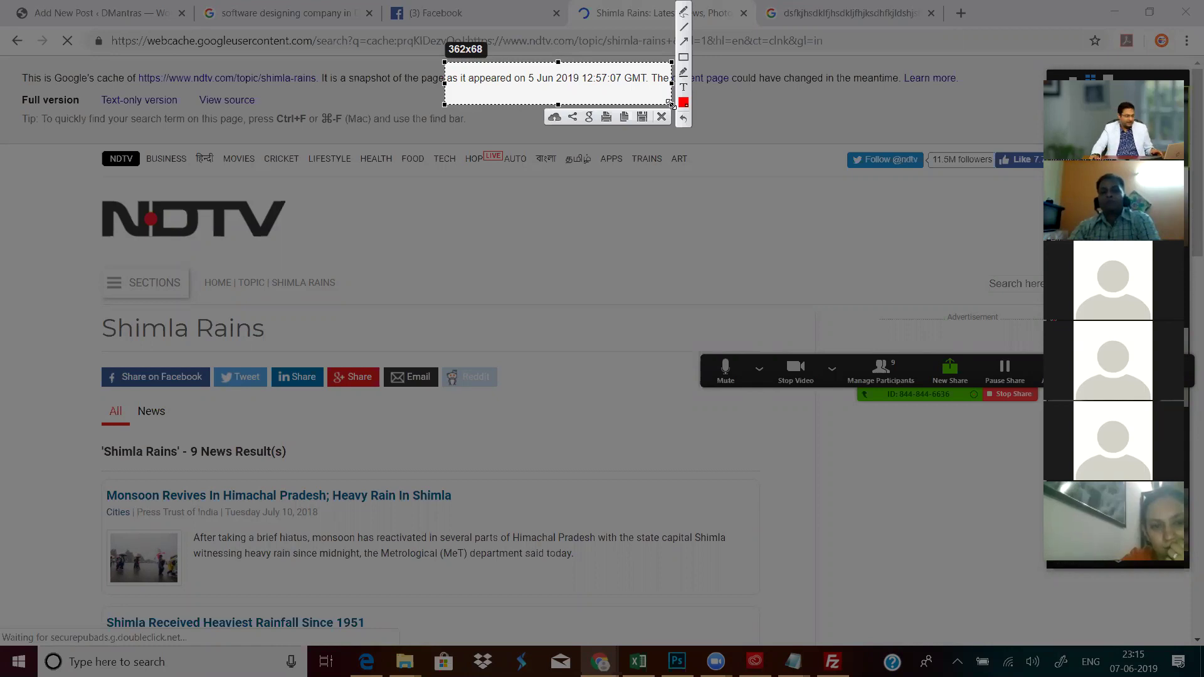
pyautogui.click(662, 117)
pyautogui.click(17, 41)
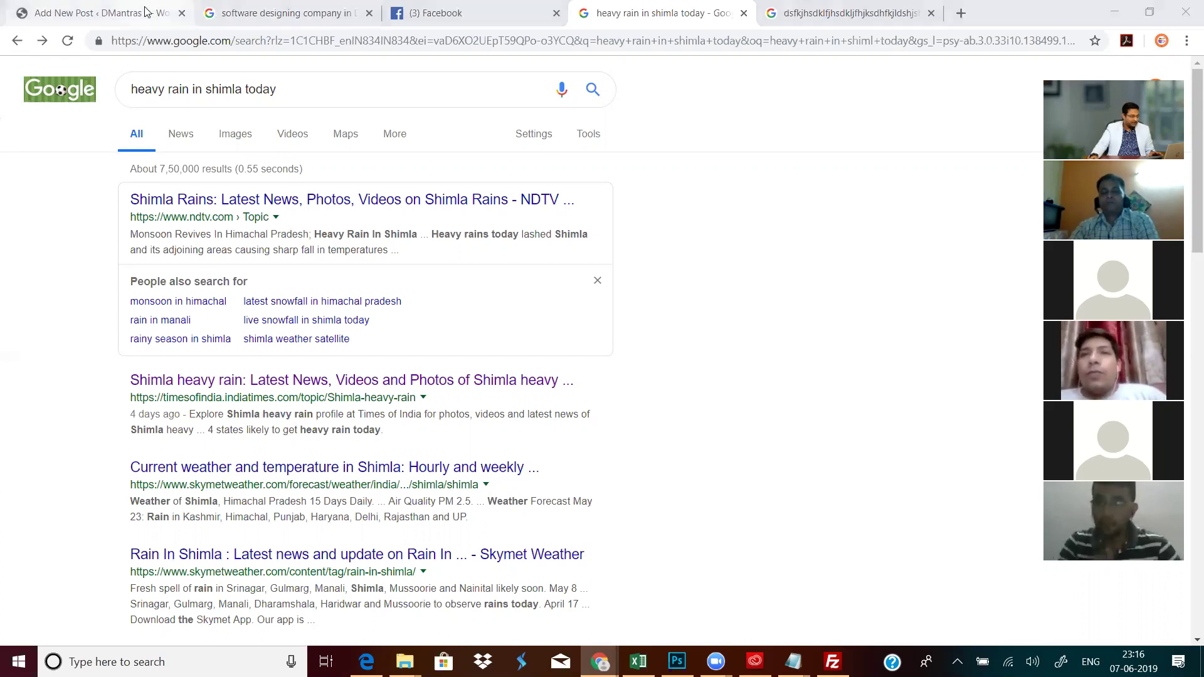
# - Switch to the WordPress post draft and review its title, post options and SEO fields
pyautogui.hotkey('ctrl', '1')
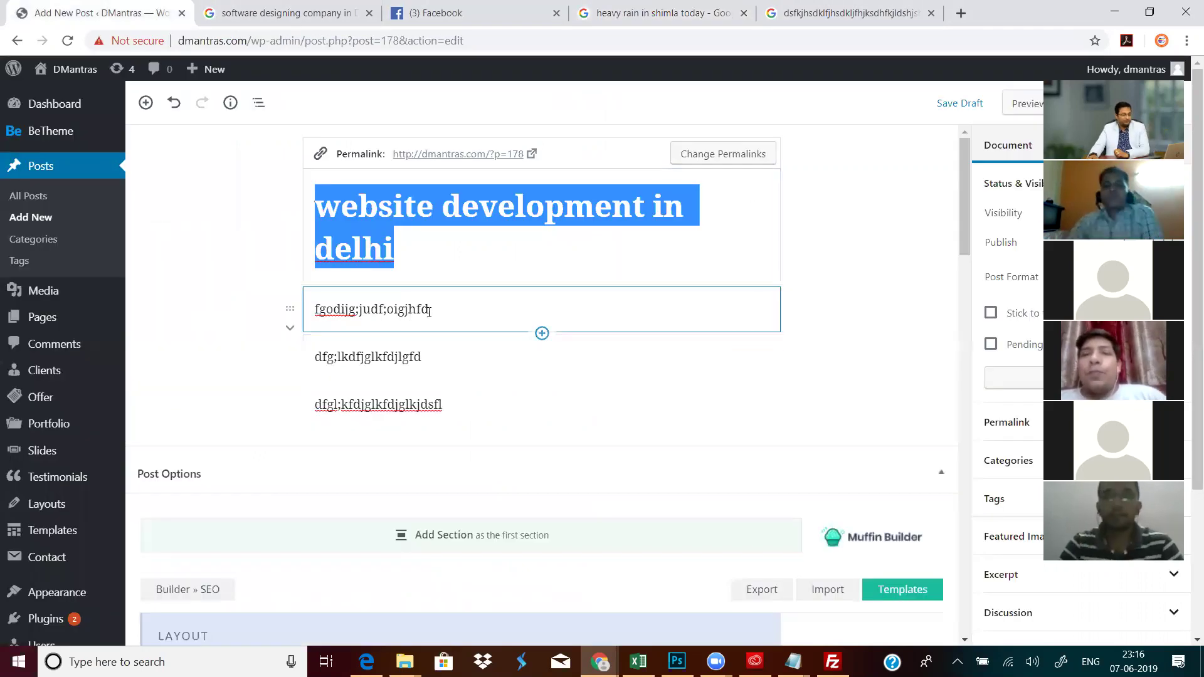
pyautogui.scroll(-13, 472, 327)
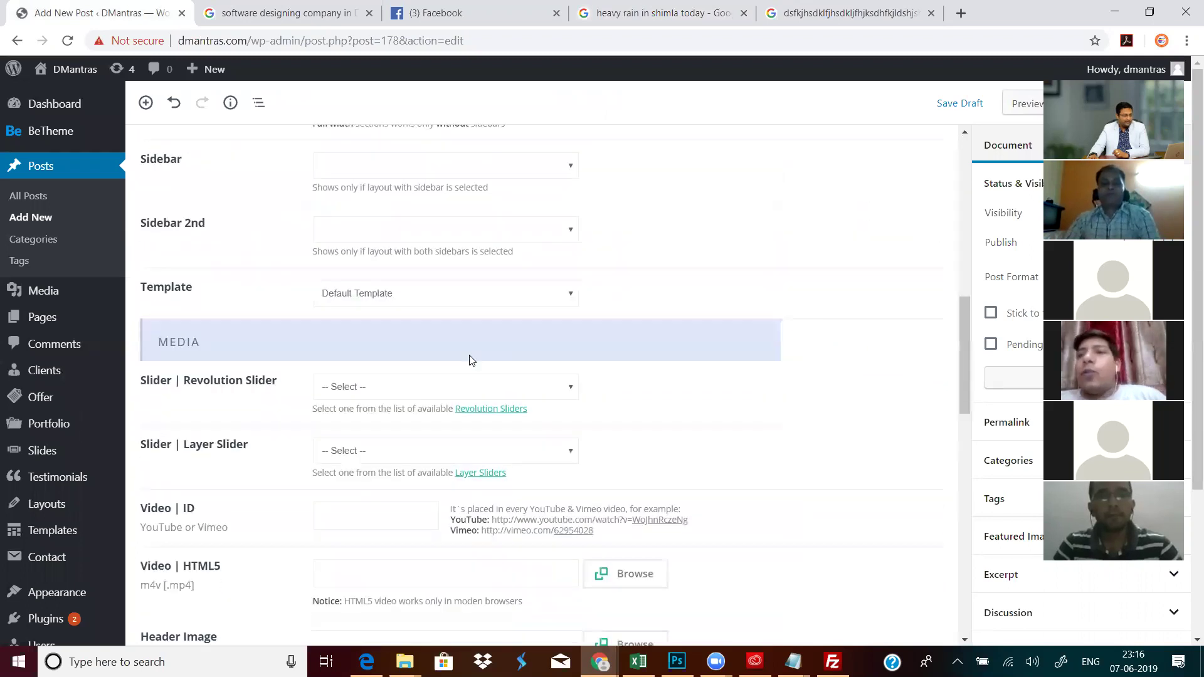
pyautogui.scroll(-4, 470, 355)
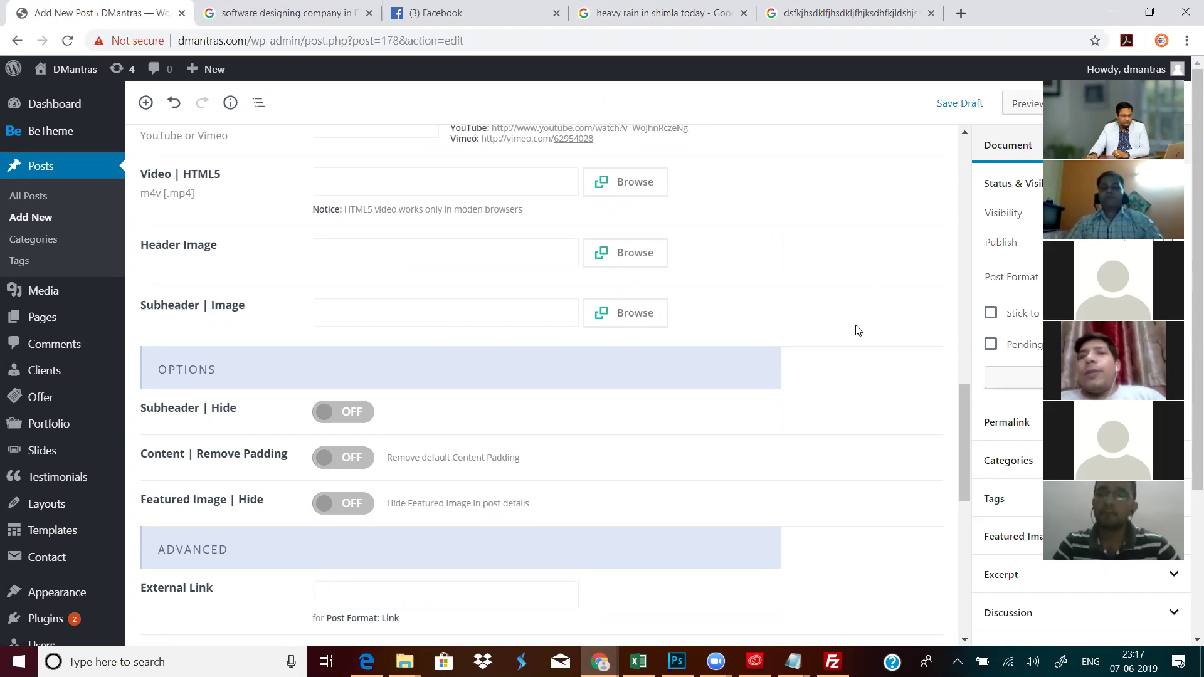
pyautogui.scroll(-4, 858, 332)
pyautogui.scroll(-1, 858, 333)
pyautogui.scroll(-4, 781, 370)
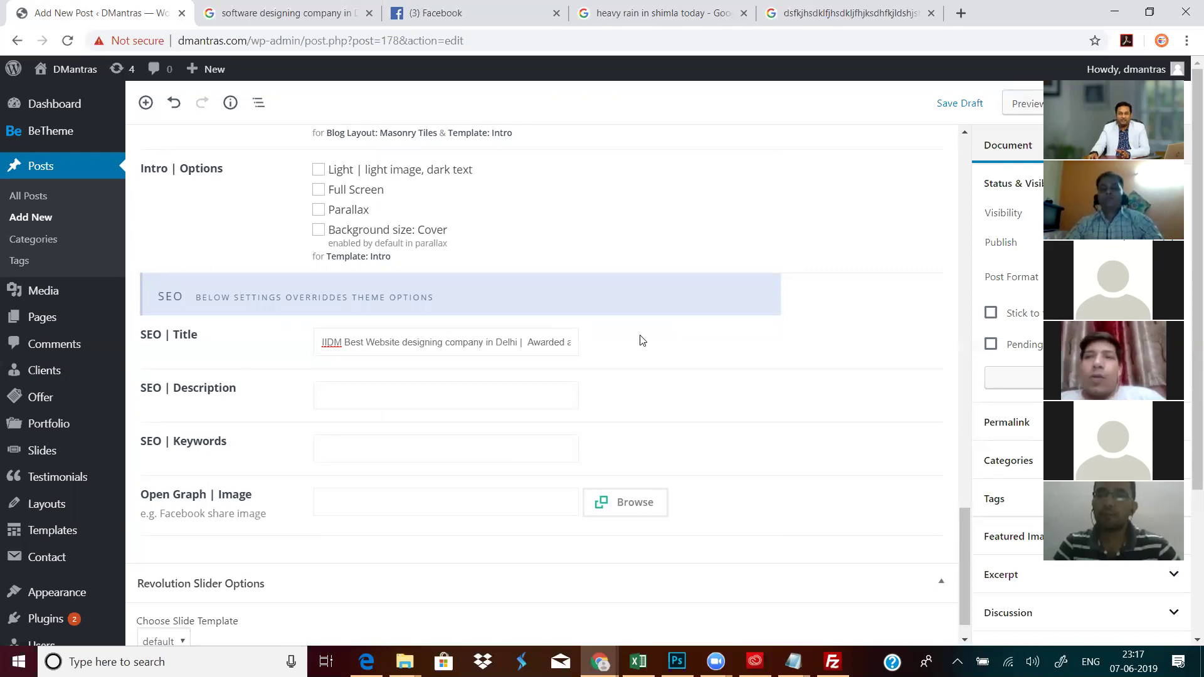
pyautogui.scroll(5, 641, 339)
pyautogui.scroll(10, 740, 316)
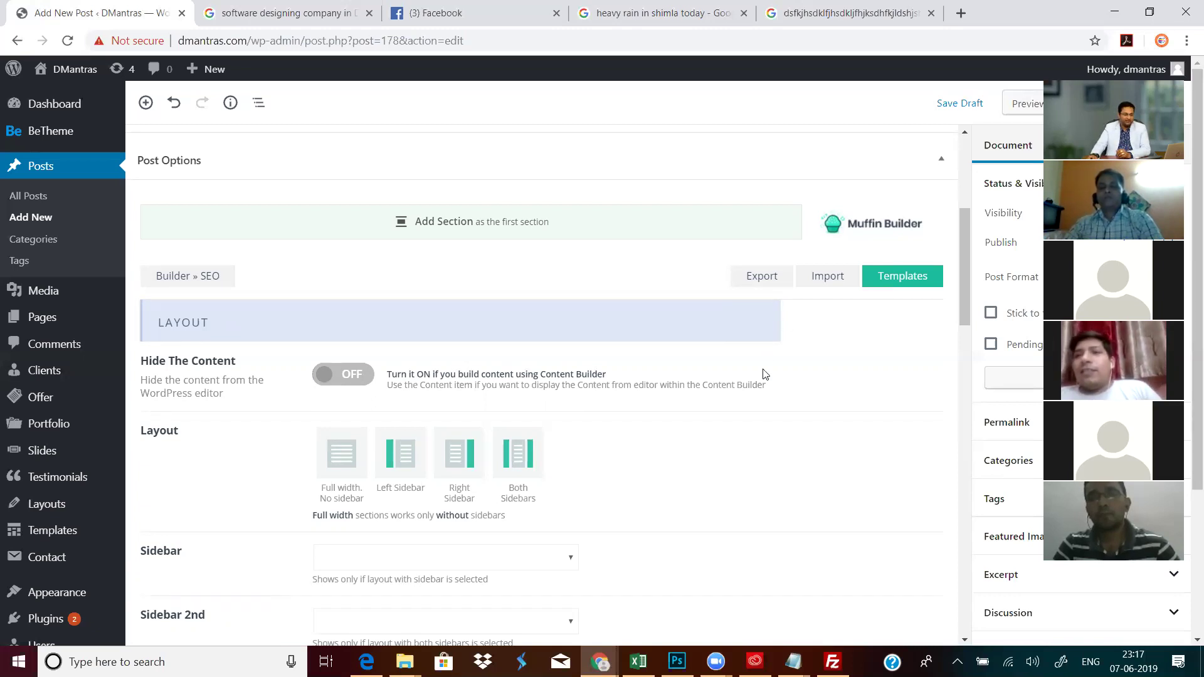
# - Replace the pipe after "Delhi" in the post's SEO title with a comma
pyautogui.scroll(-6, 632, 414)
pyautogui.scroll(-15, 612, 428)
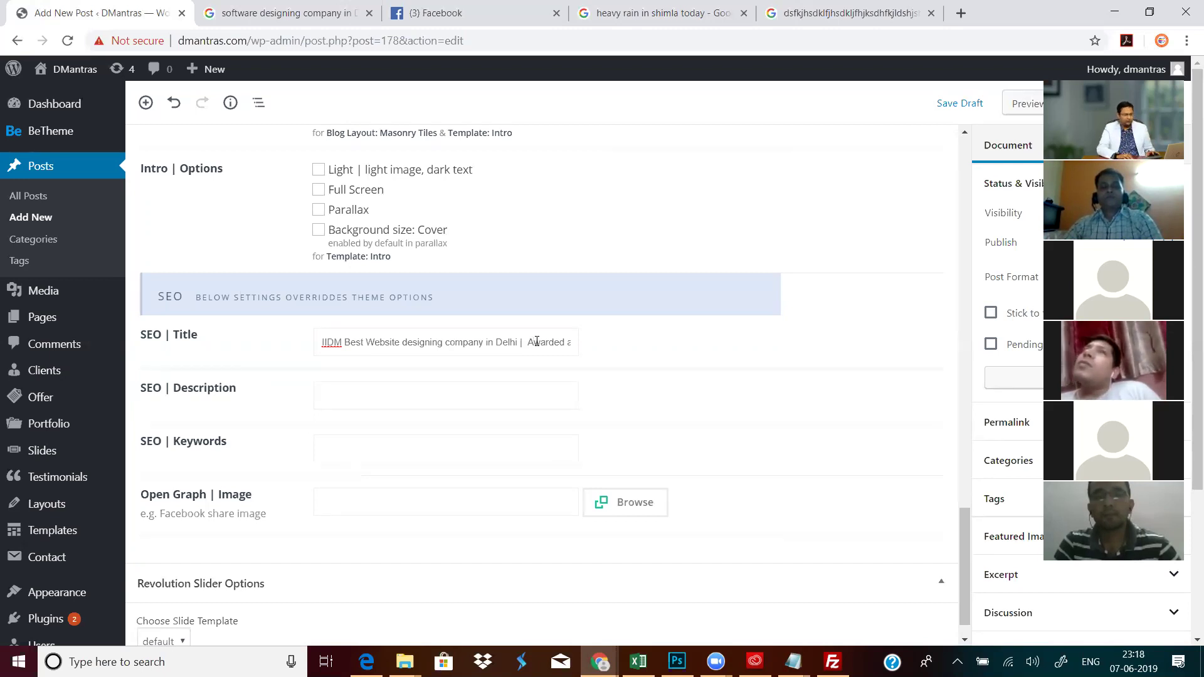
pyautogui.press('BackSpace')
pyautogui.press('BackSpace')
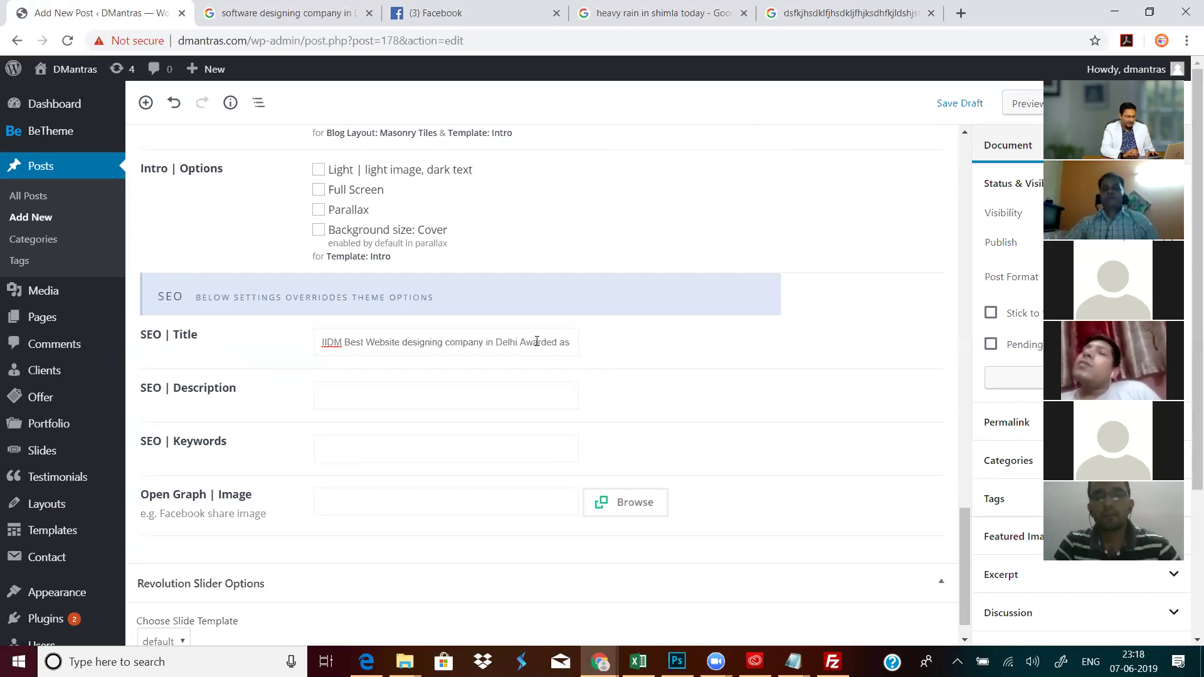
pyautogui.write(',')
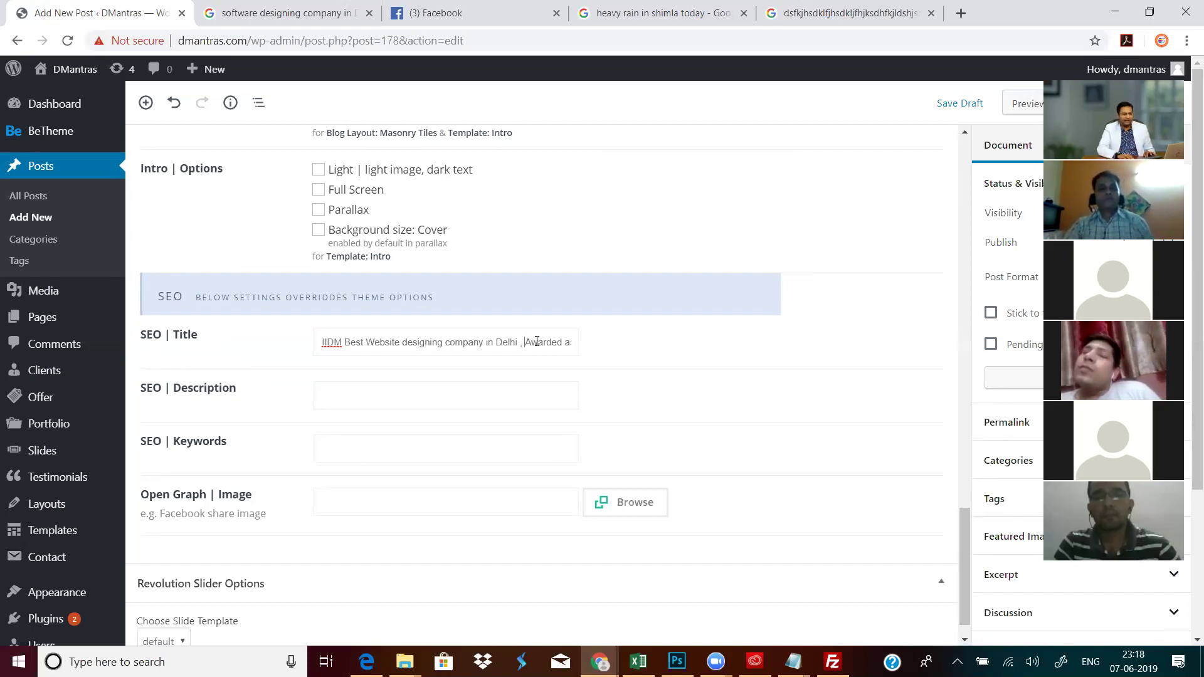
# - Replace the comma between "Delhi" and "Awarded" in the SEO title with a pipe
pyautogui.press('BackSpace')
pyautogui.press('BackSpace')
pyautogui.press('BackSpace')
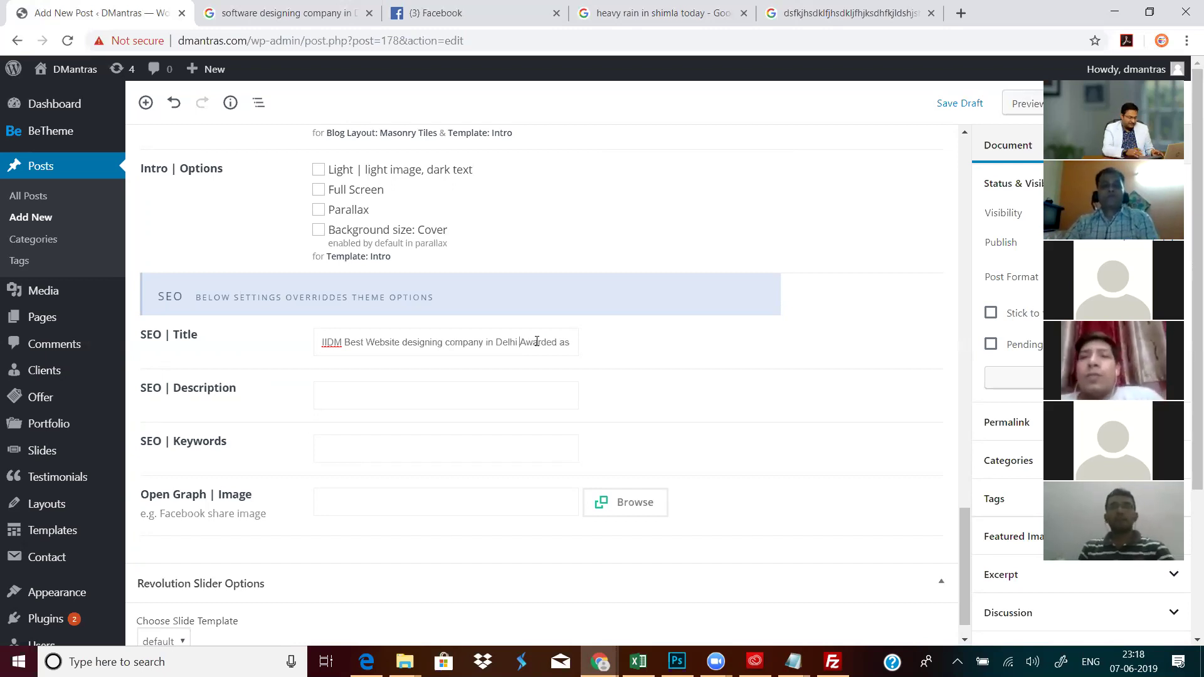
pyautogui.write('|')
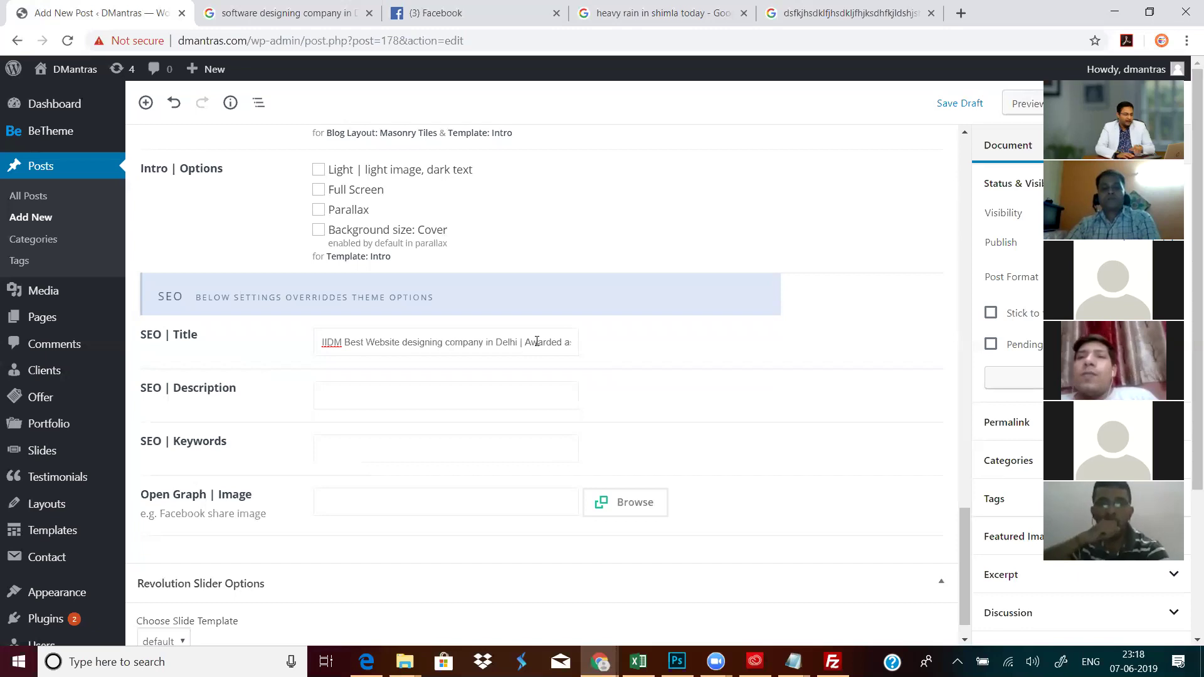
# - Remove the spaces around the pipe between "Delhi" and "Awarded" in the SEO title
pyautogui.press('BackSpace')
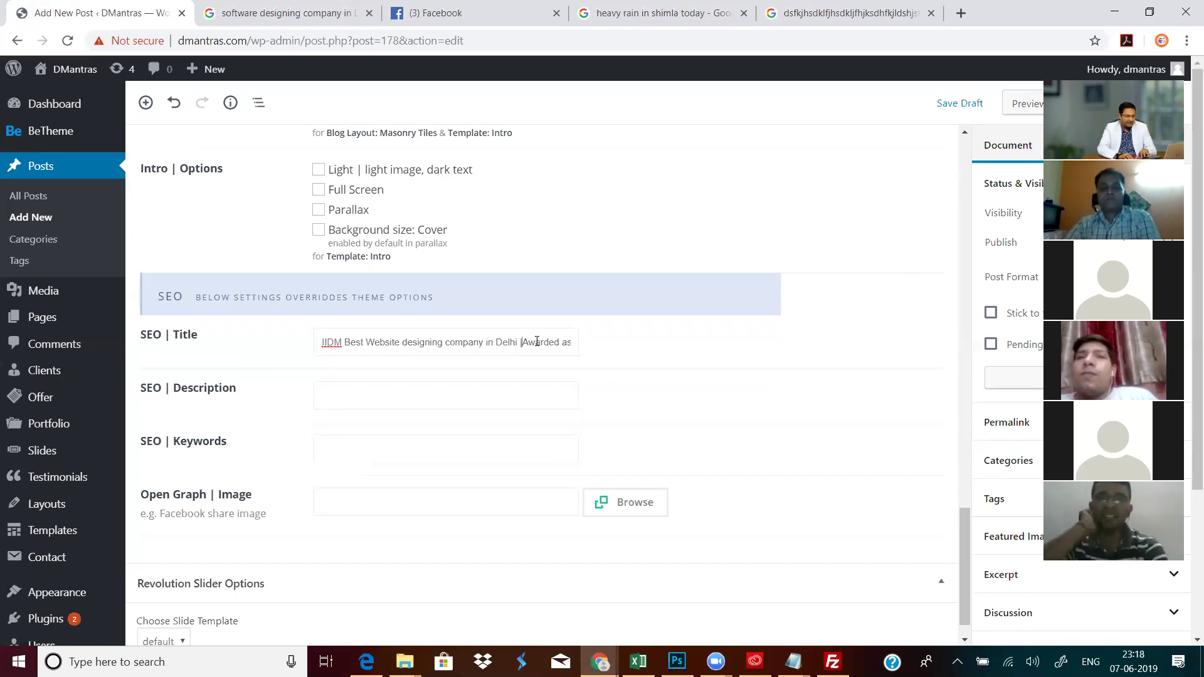
pyautogui.press('BackSpace')
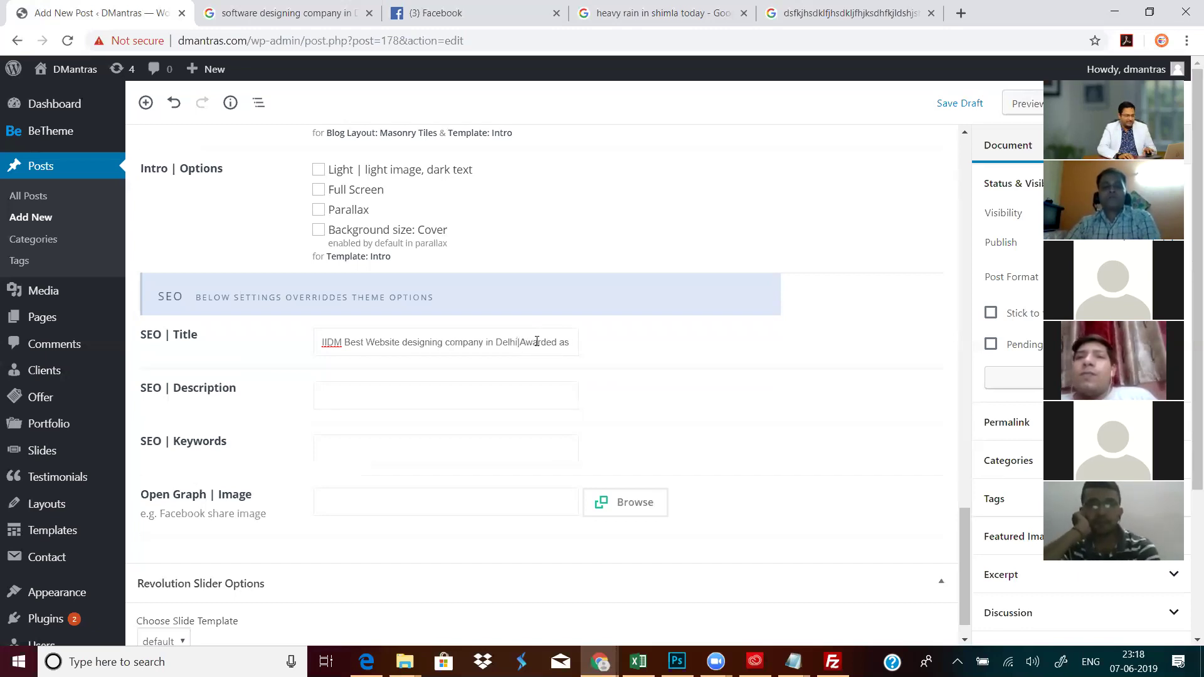
pyautogui.click(662, 357)
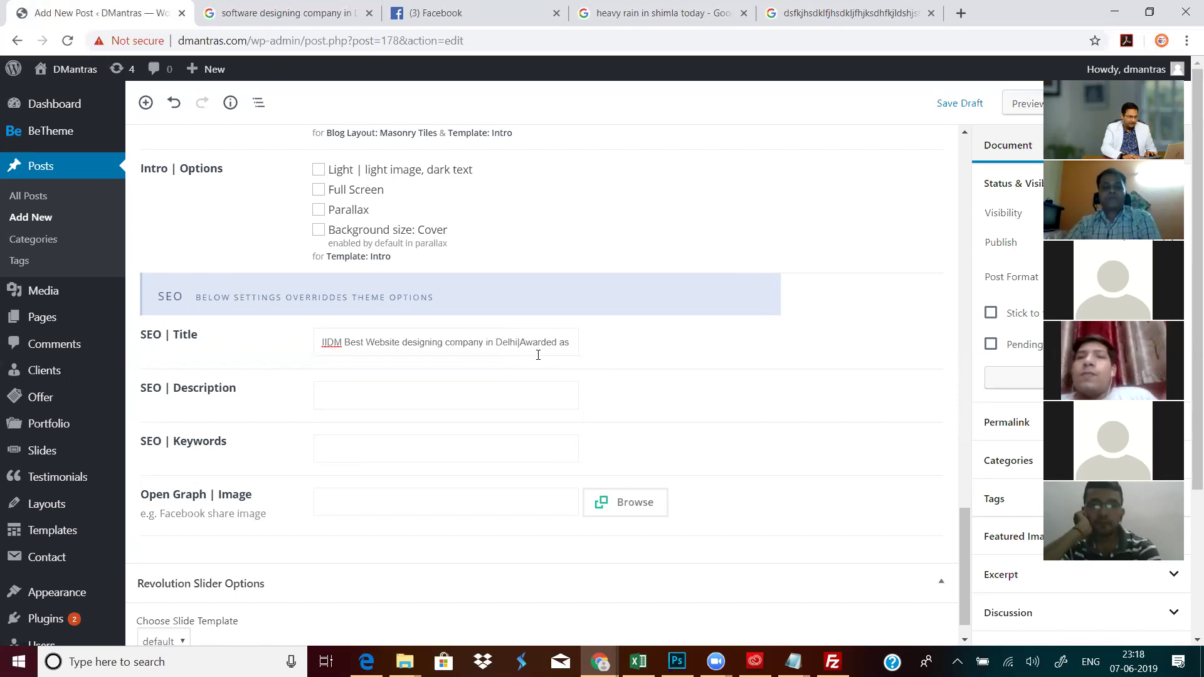
# - Try a comma in place of the pipe after "Delhi" in the SEO title, and put the spaced pipe back
pyautogui.press('BackSpace')
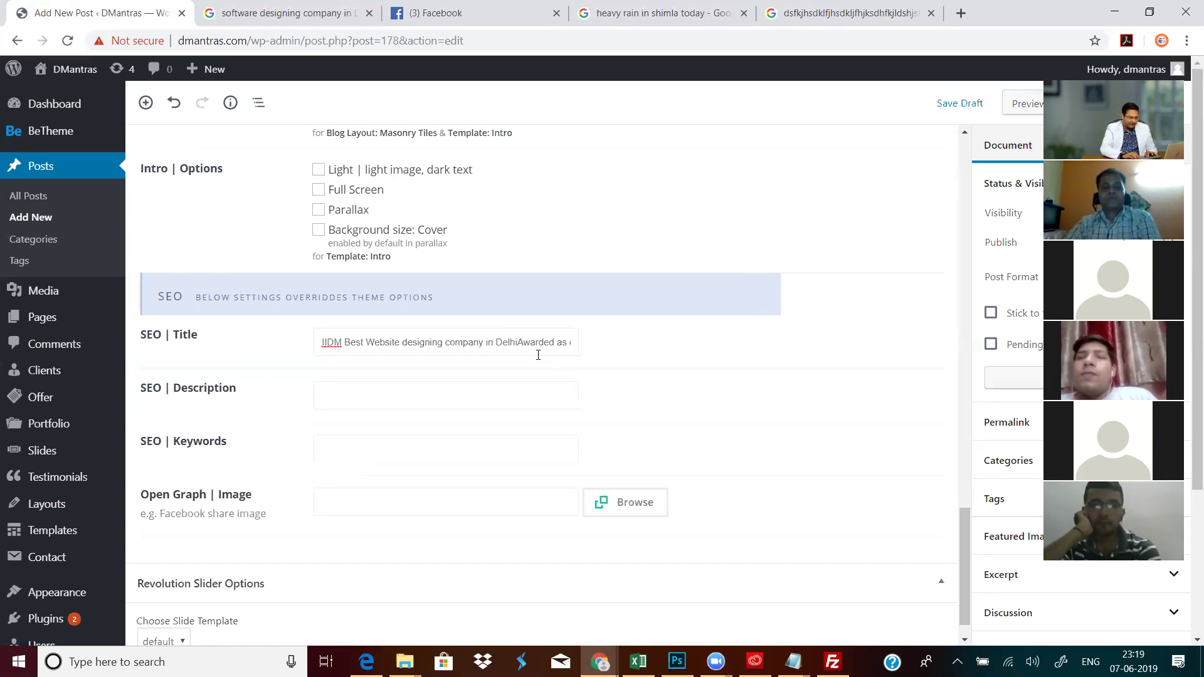
pyautogui.write(',')
pyautogui.click(633, 362)
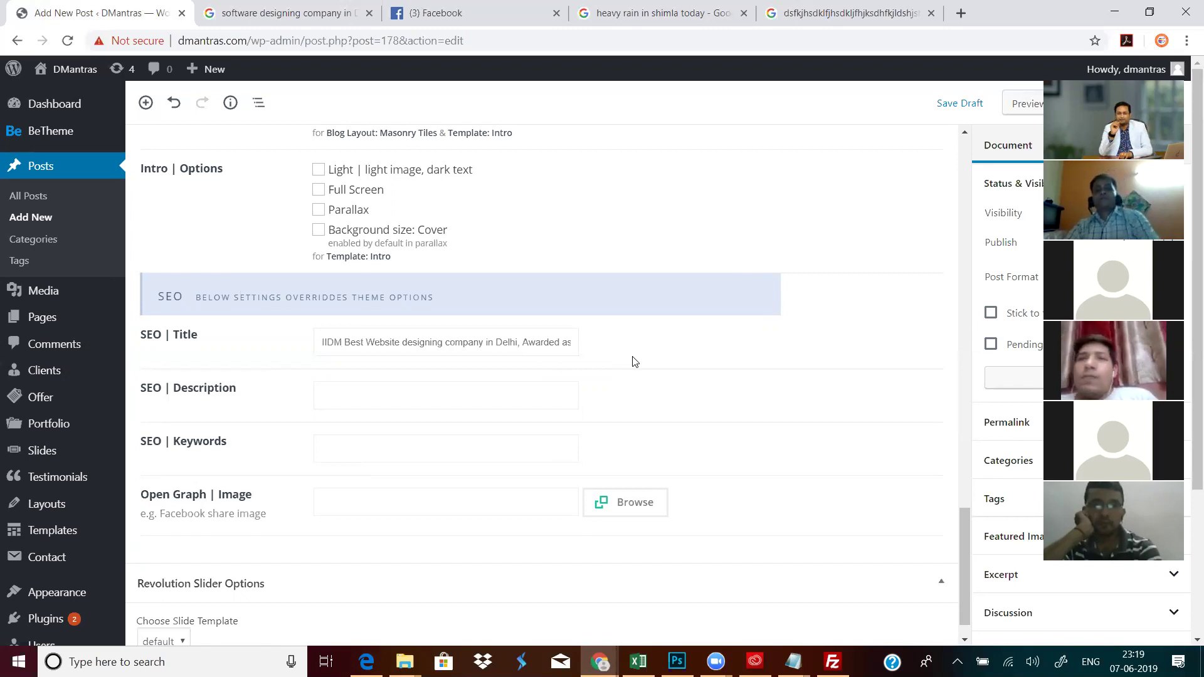
pyautogui.click(519, 342)
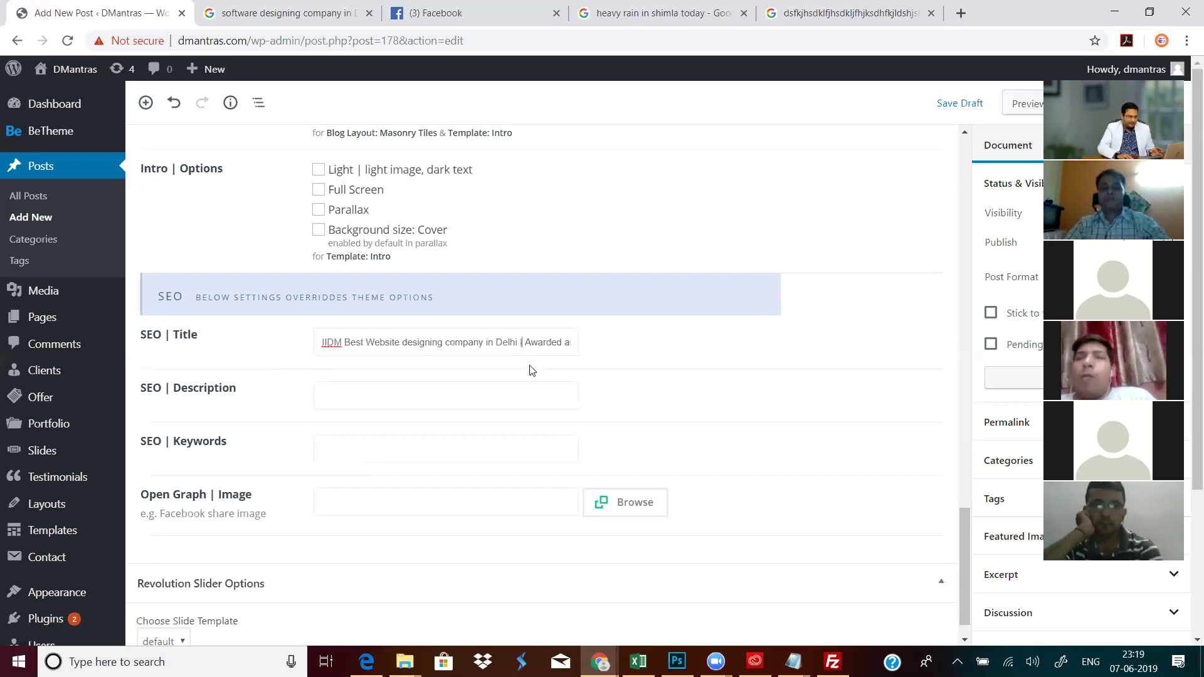
pyautogui.click(649, 345)
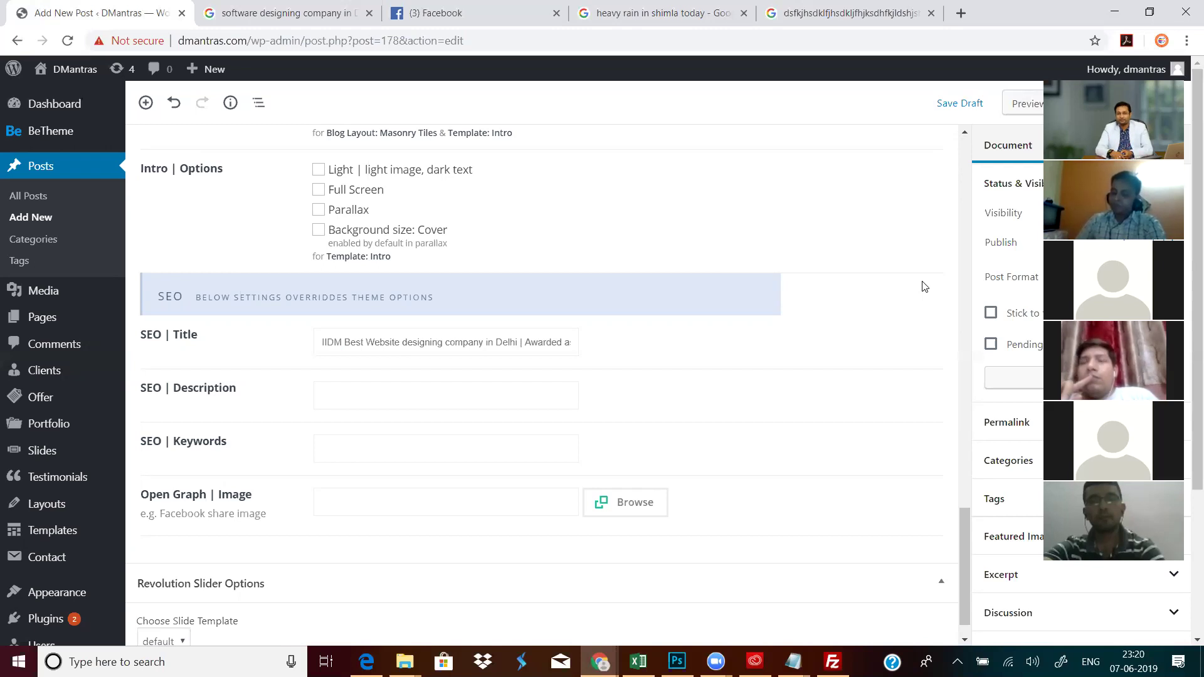
pyautogui.click(384, 398)
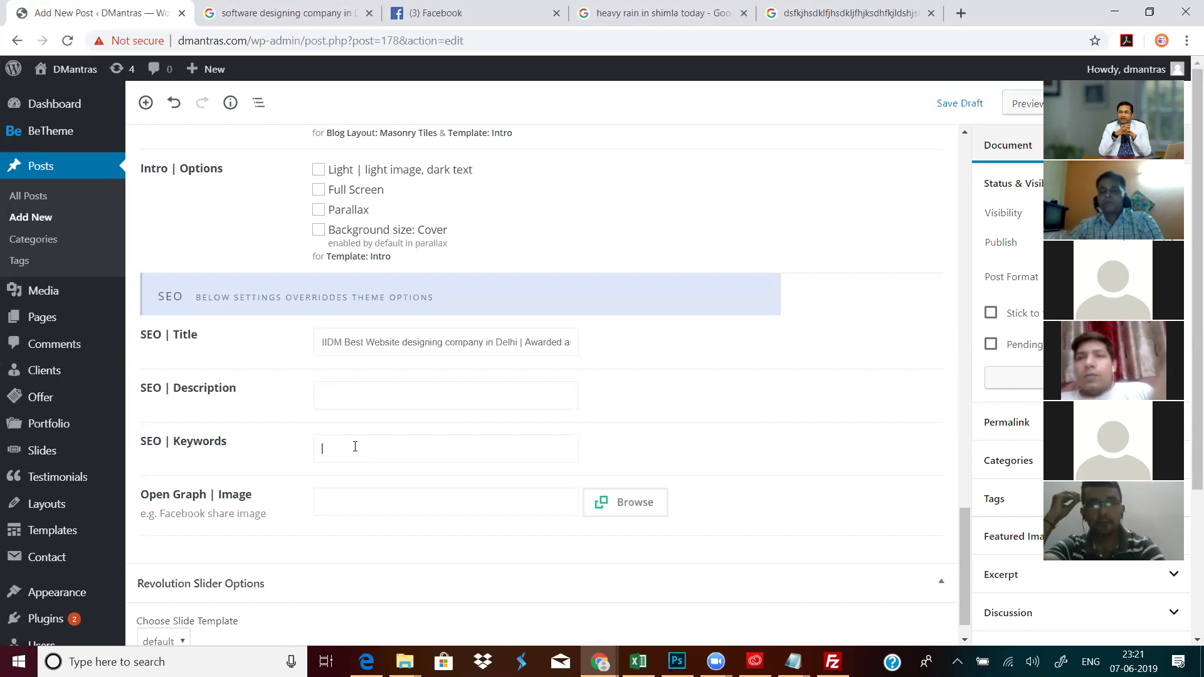
pyautogui.click(356, 447)
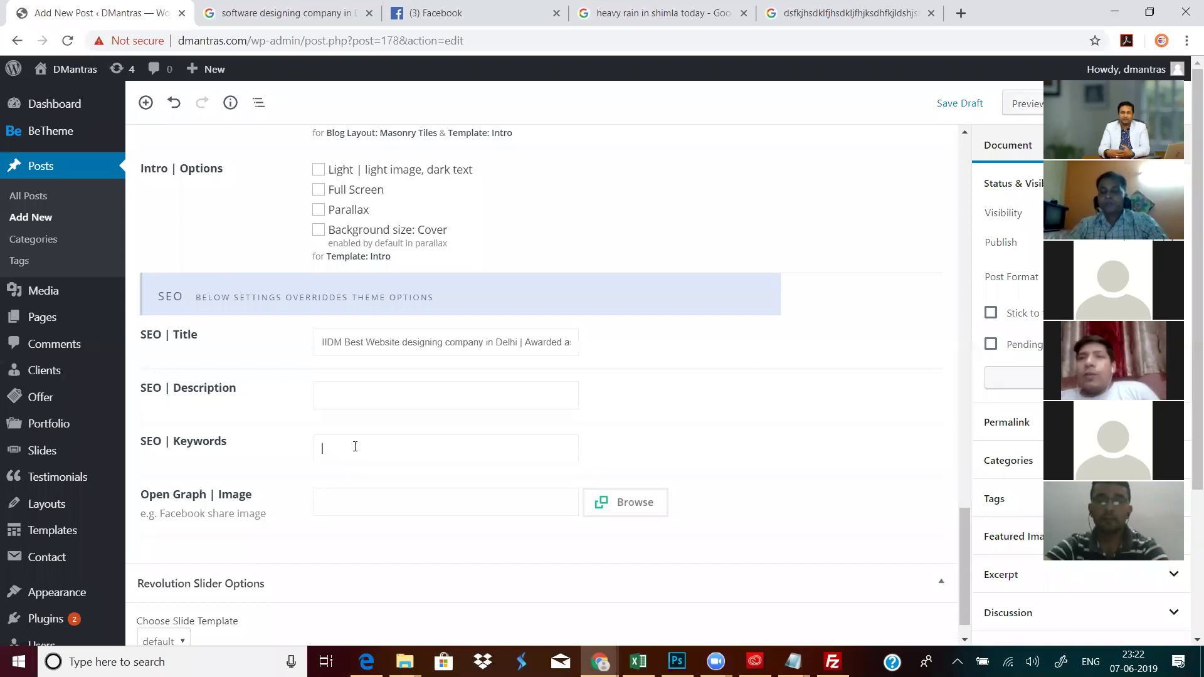
pyautogui.click(355, 447)
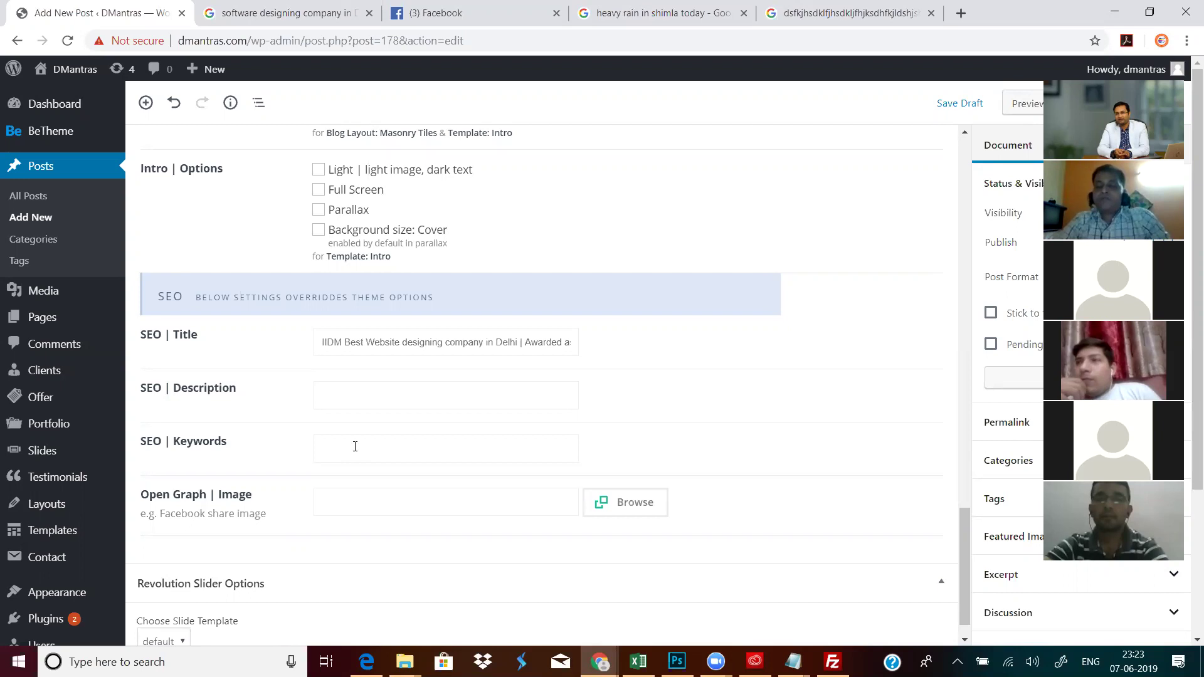
pyautogui.click(355, 446)
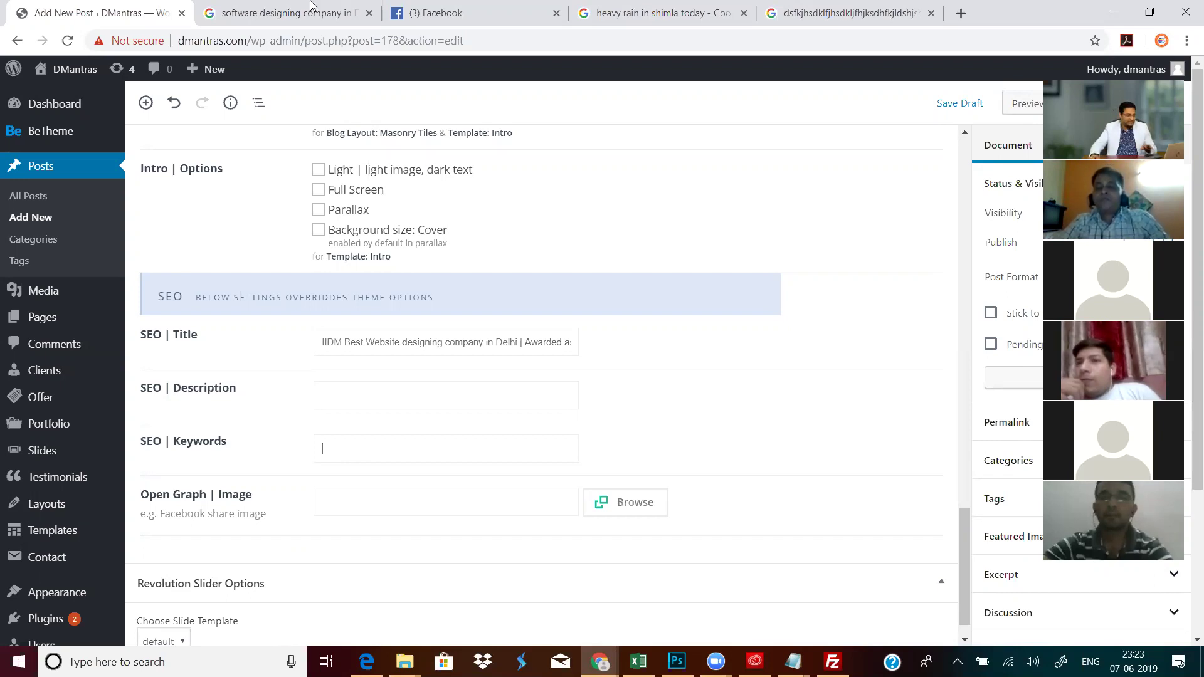
# - Open NDTV's Shimla Rains page from the "heavy rain in shimla today" search results and view its source code
pyautogui.click(677, 17)
pyautogui.click(304, 202)
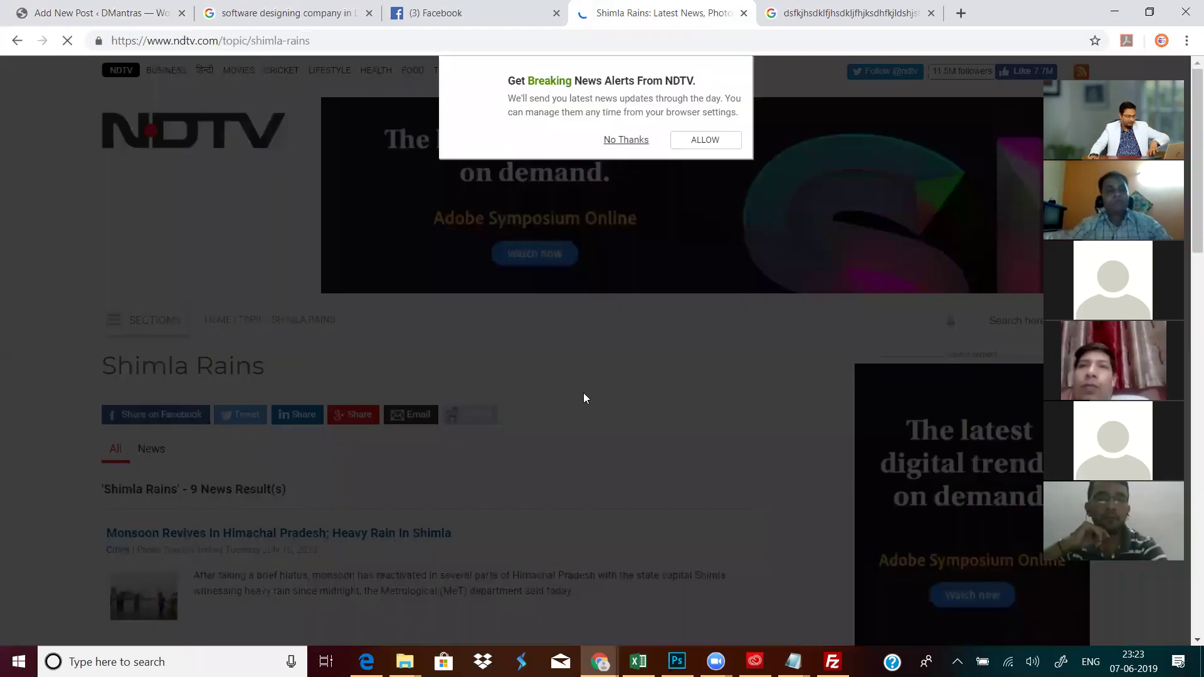
pyautogui.hotkey('ctrl', 'u')
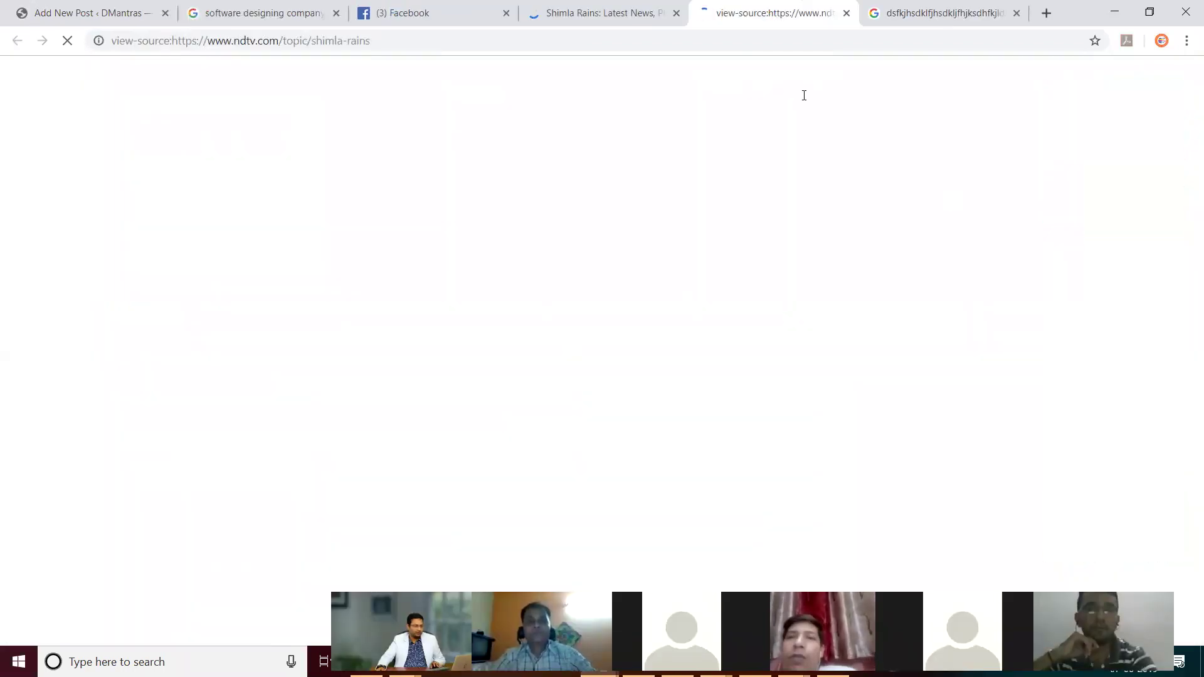
# - Search the NDTV page source for "rain" and extend the search to "rain in shimla"
pyautogui.hotkey('ctrl', 'f')
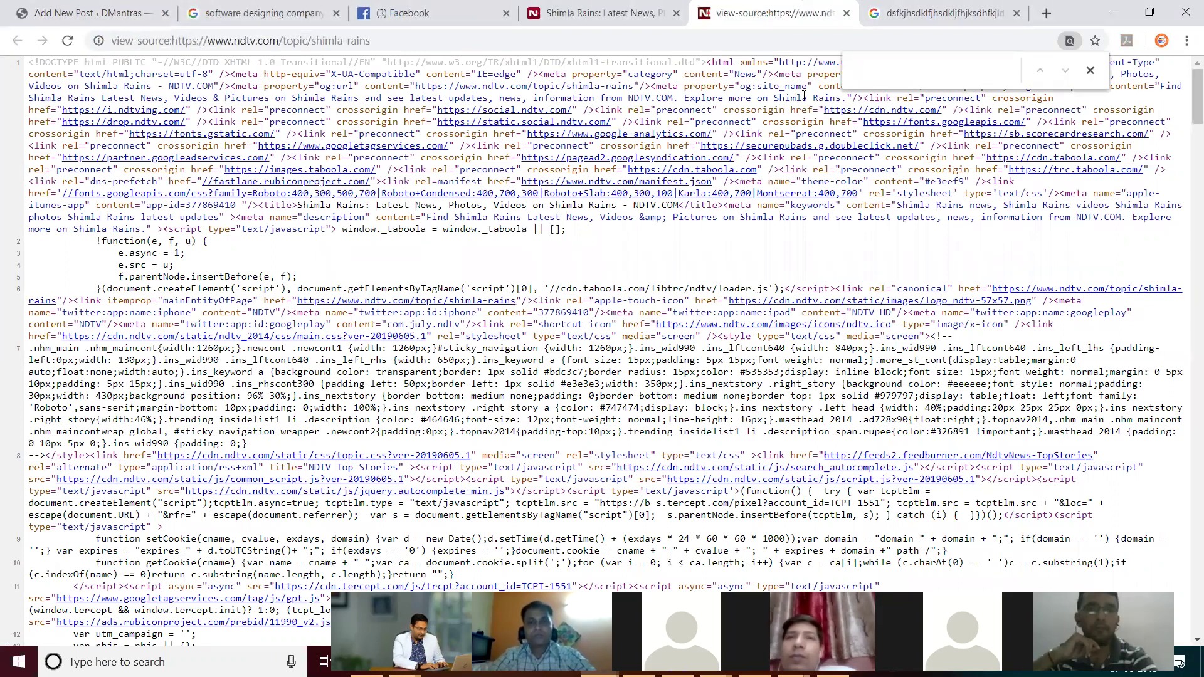
pyautogui.write('rain')
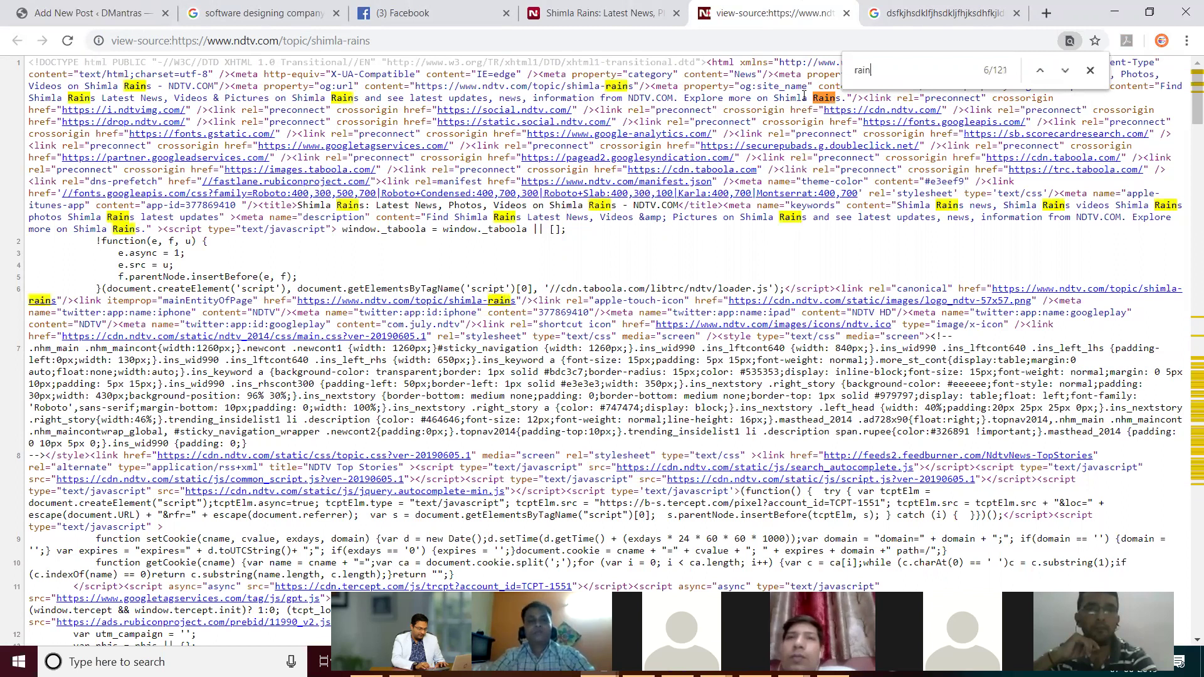
pyautogui.write(' in shimla')
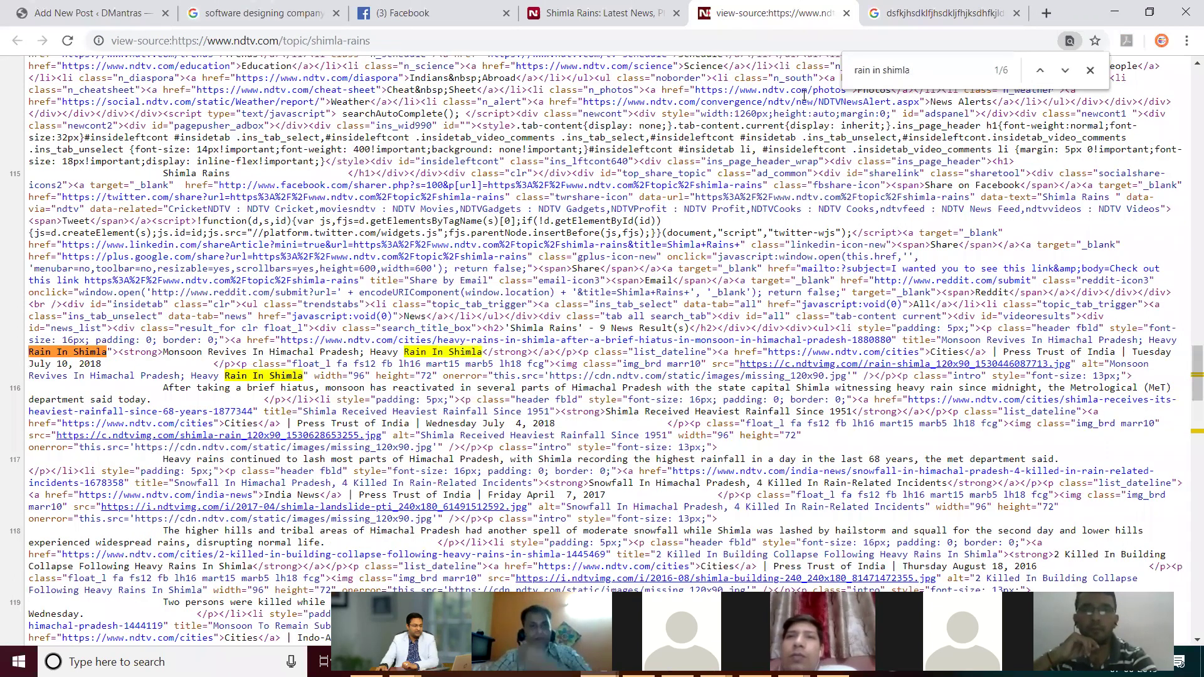
pyautogui.tripleClick(872, 73)
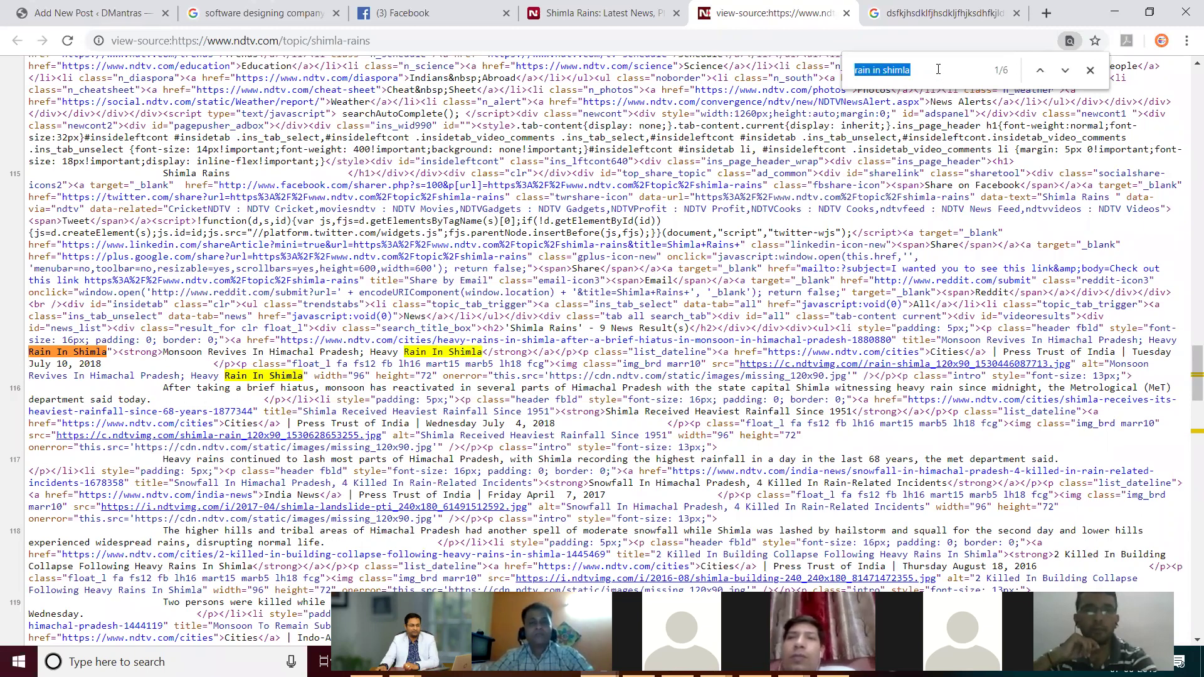
pyautogui.click(606, 17)
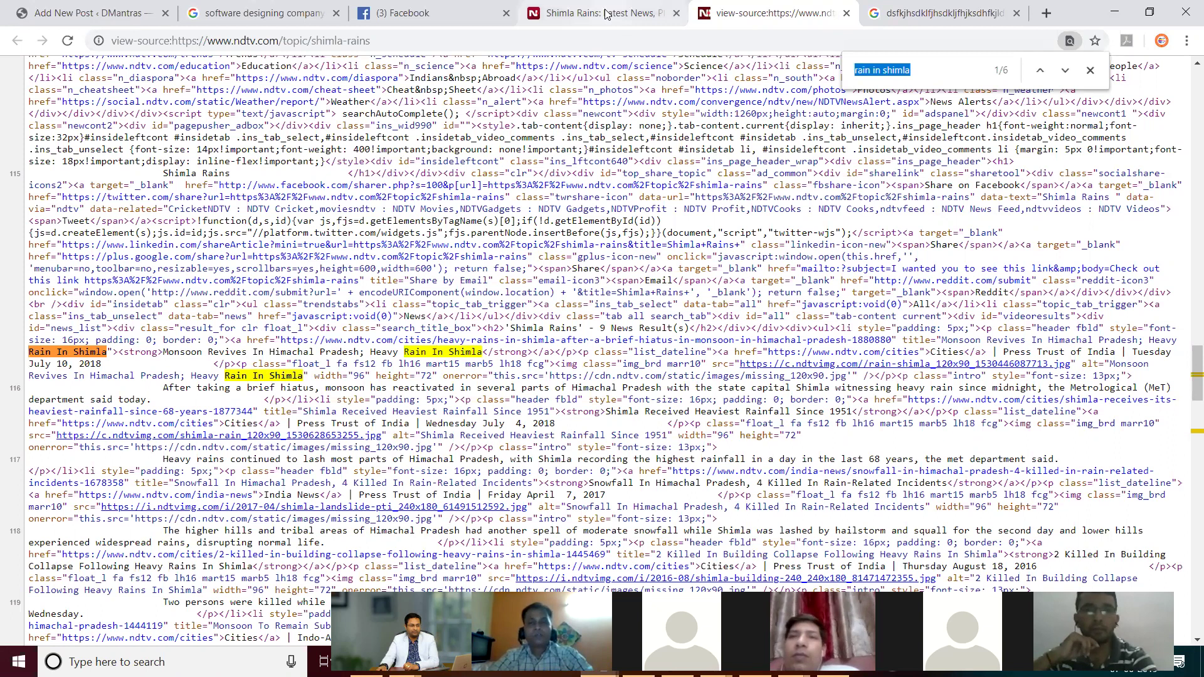
pyautogui.click(756, 17)
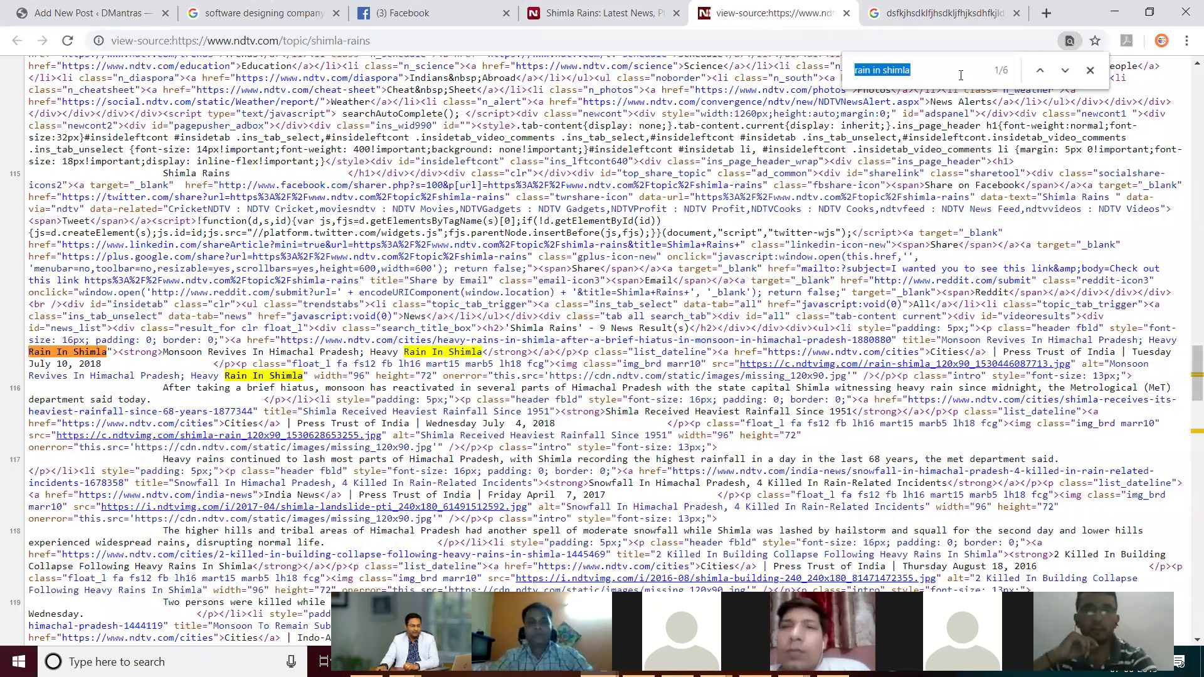
# - Search the page source for "shimla" and "rain" as separate words
pyautogui.click(883, 72)
pyautogui.hotkey('shift', 'Home')
pyautogui.press('BackSpace')
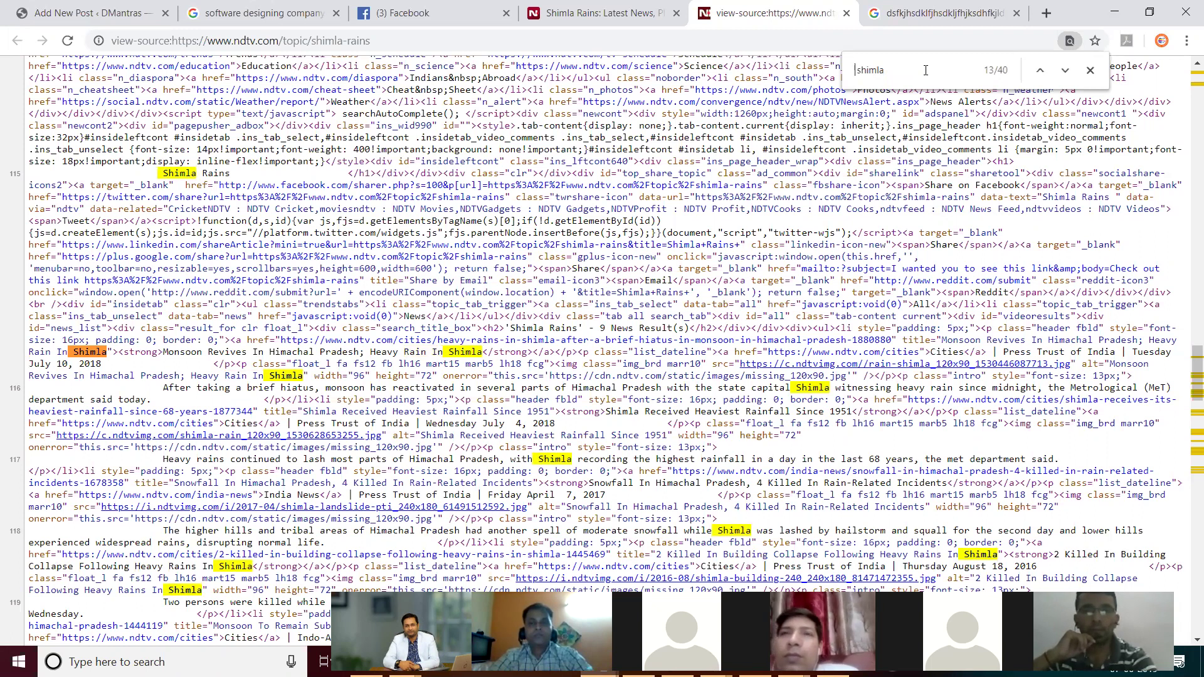
pyautogui.hotkey('ctrl', 'a')
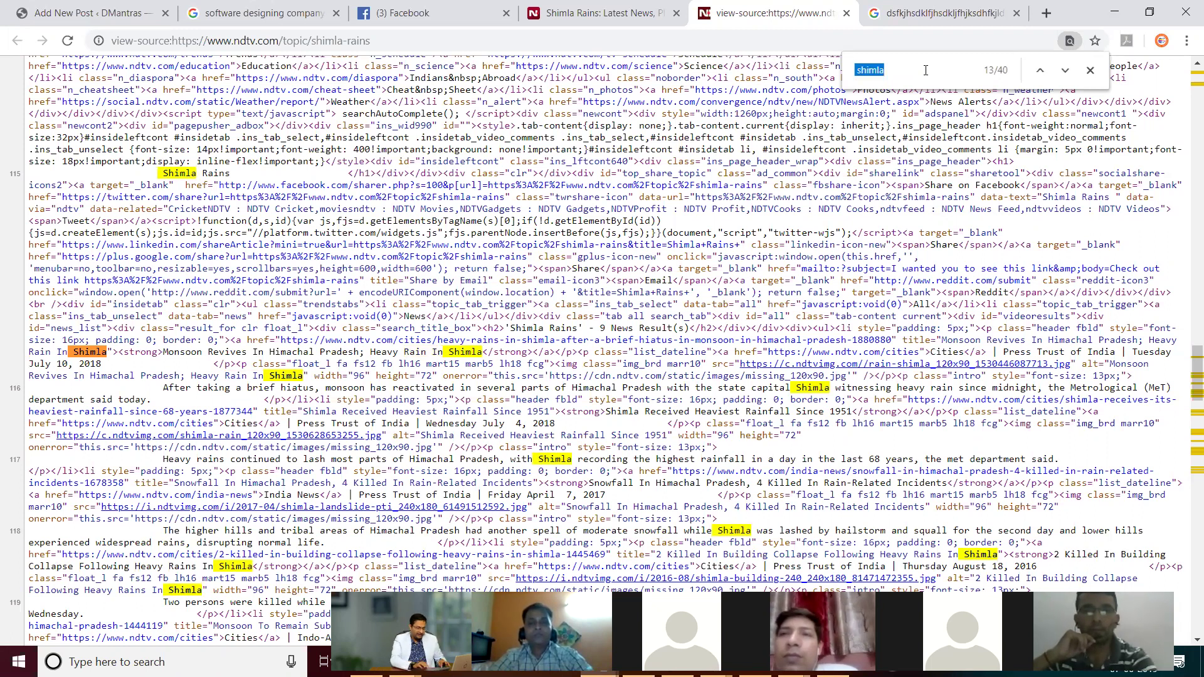
pyautogui.write('rain')
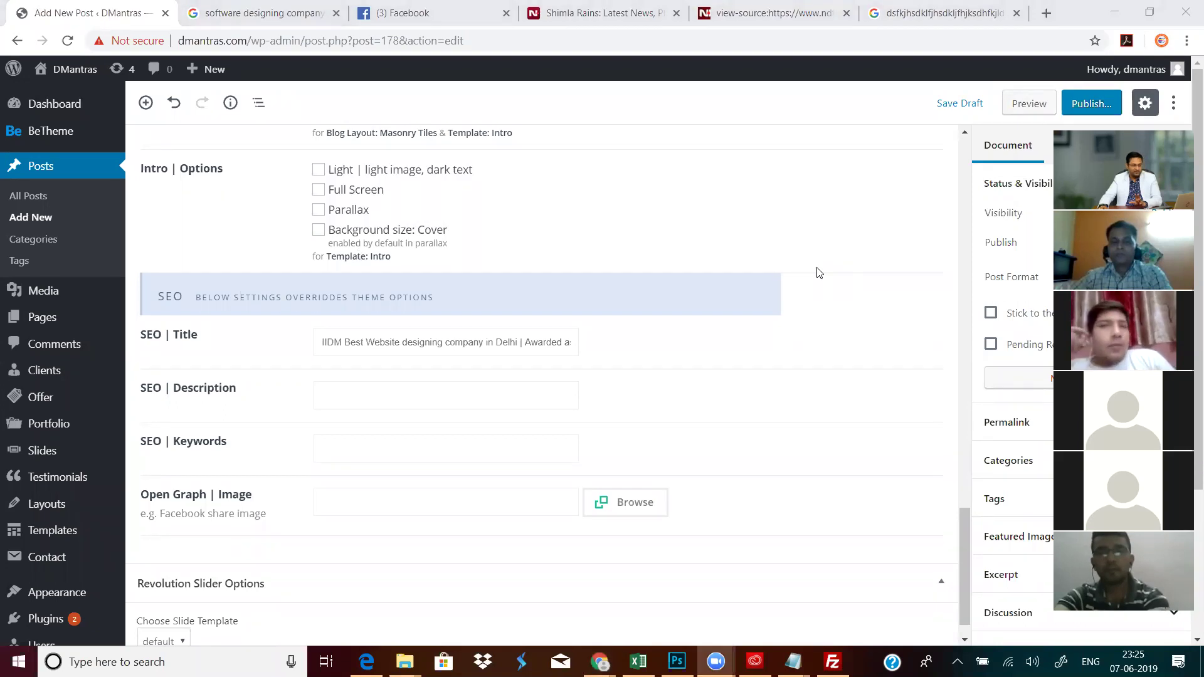
# - Enter "website designing," as the SEO keywords of the WordPress post
pyautogui.scroll(-1, 634, 401)
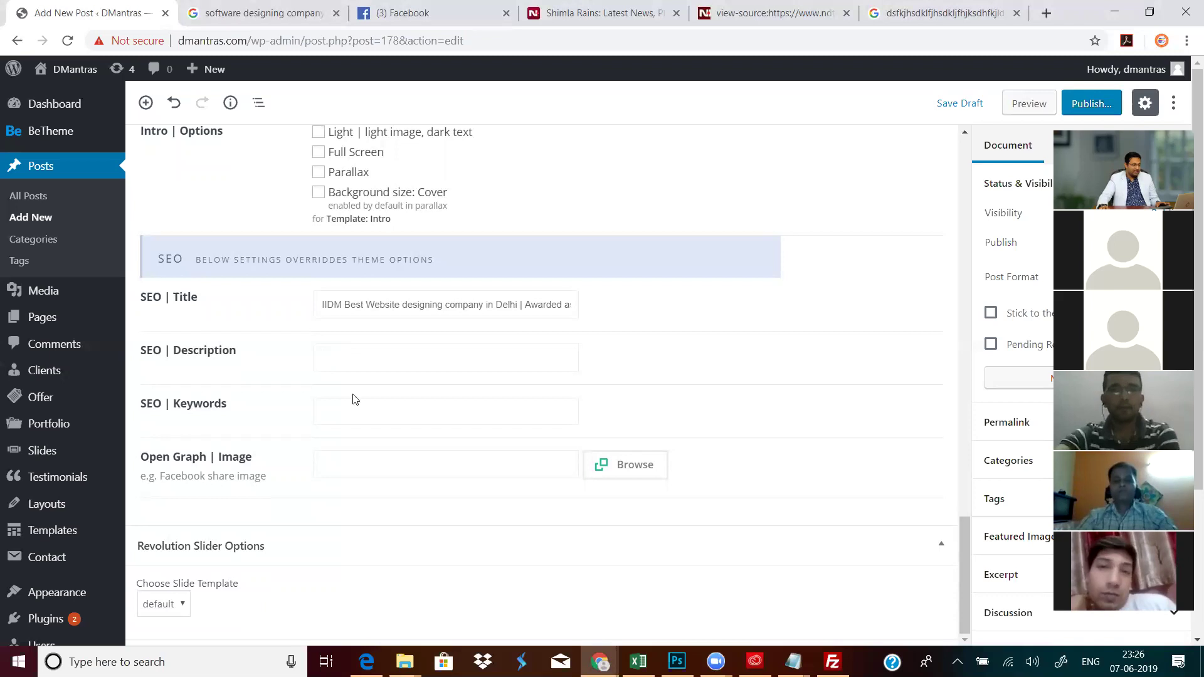
pyautogui.click(363, 412)
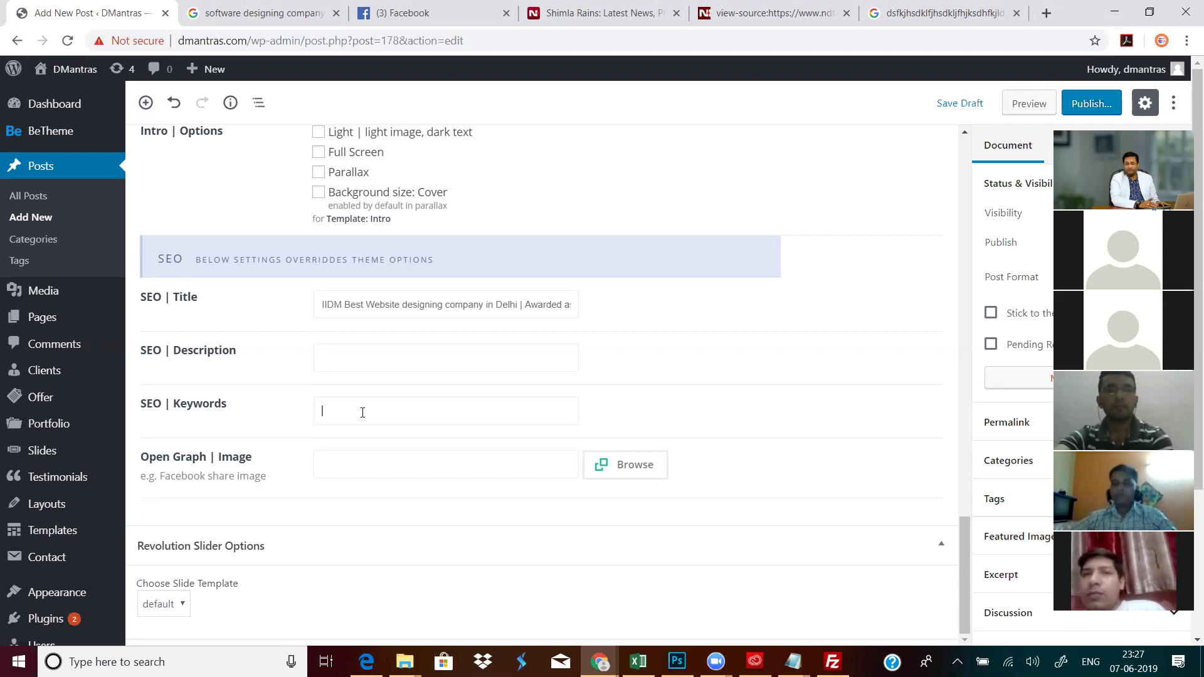
pyautogui.write('webs')
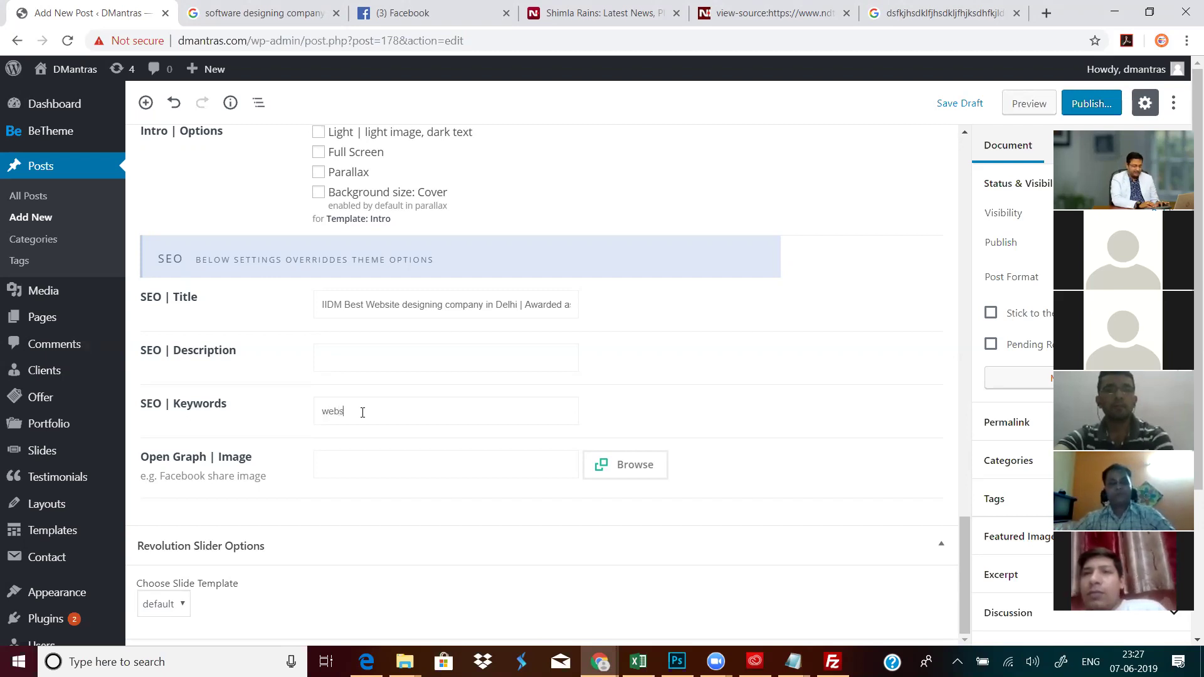
pyautogui.write('ite des')
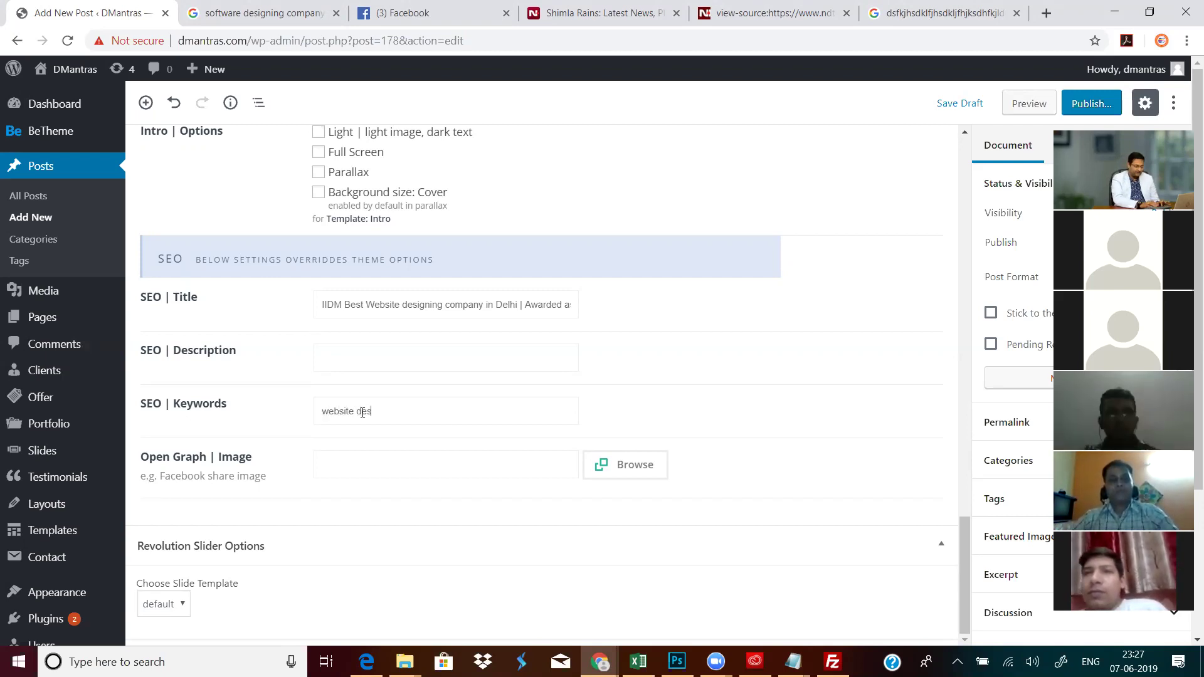
pyautogui.write('igning,')
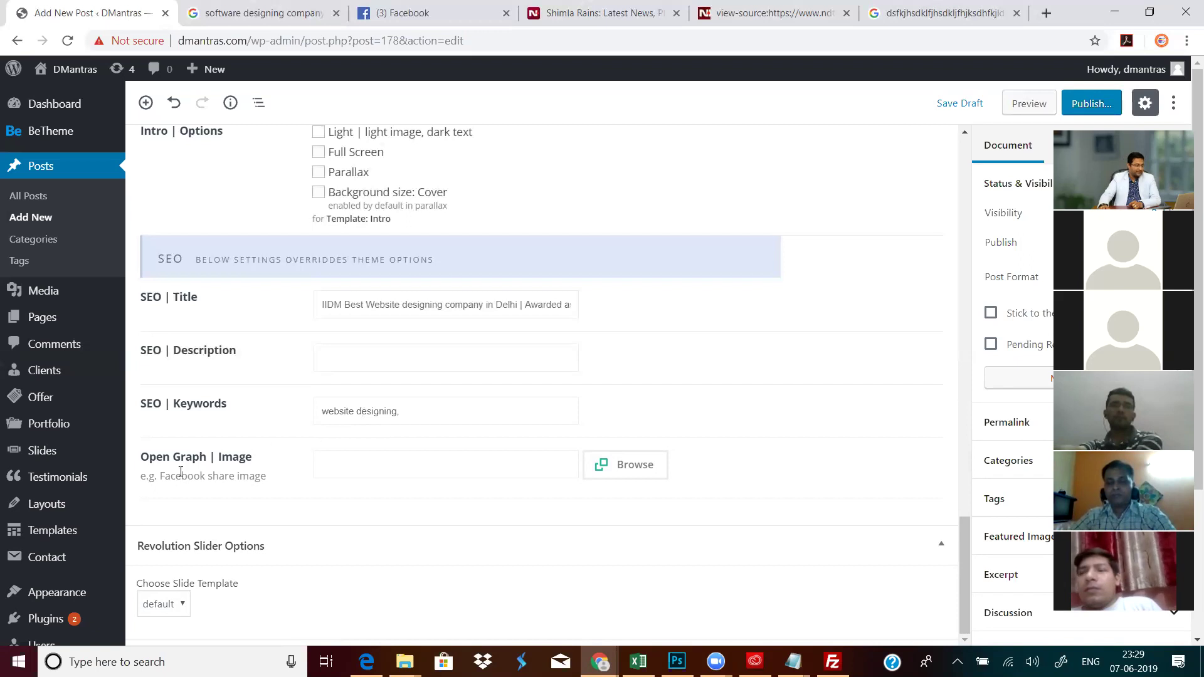
# - Highlight the Open Graph image label and its "Facebook share image" hint to examine what the setting is for
pyautogui.moveTo(141, 461); pyautogui.dragTo(220, 477)
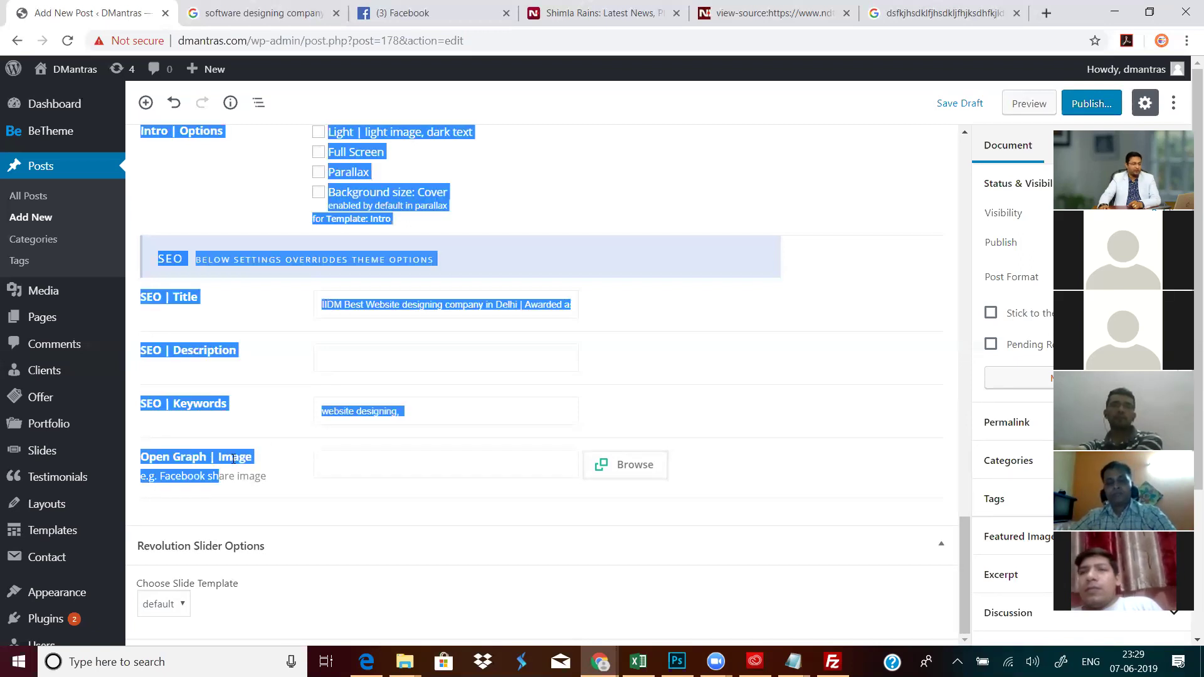
pyautogui.click(290, 467)
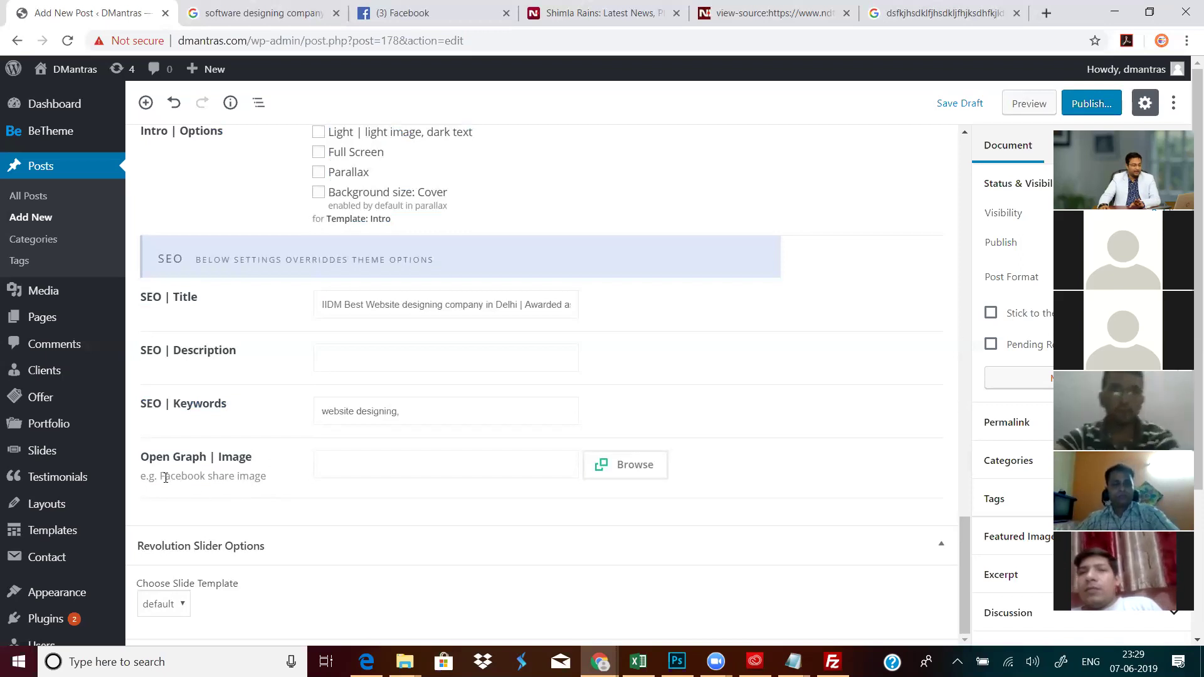
pyautogui.moveTo(159, 477); pyautogui.dragTo(270, 477)
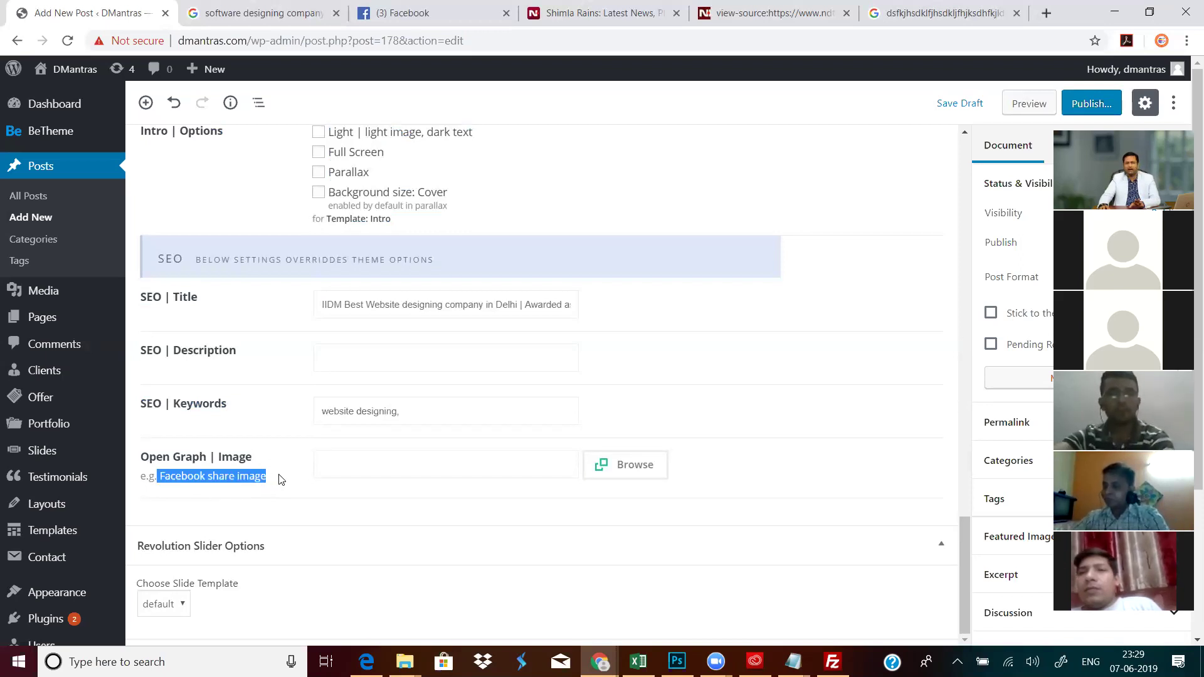
pyautogui.click(294, 454)
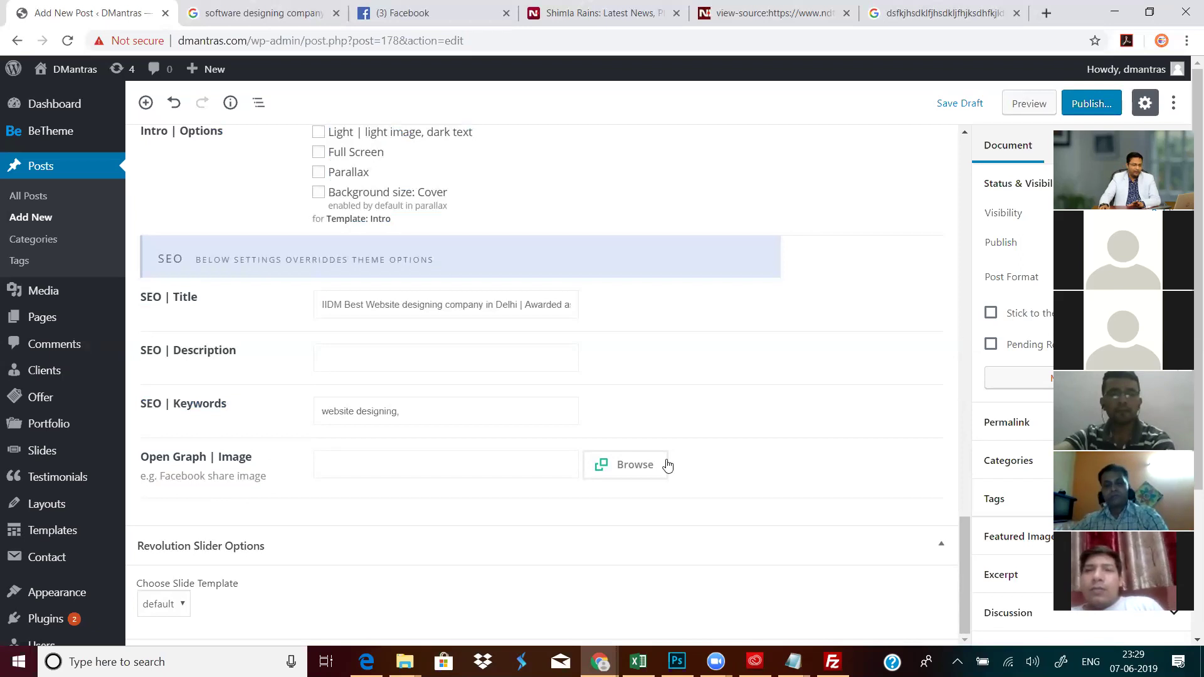
# - Set the post's Open Graph image to DMantras_Logo.png from the media library
pyautogui.click(642, 477)
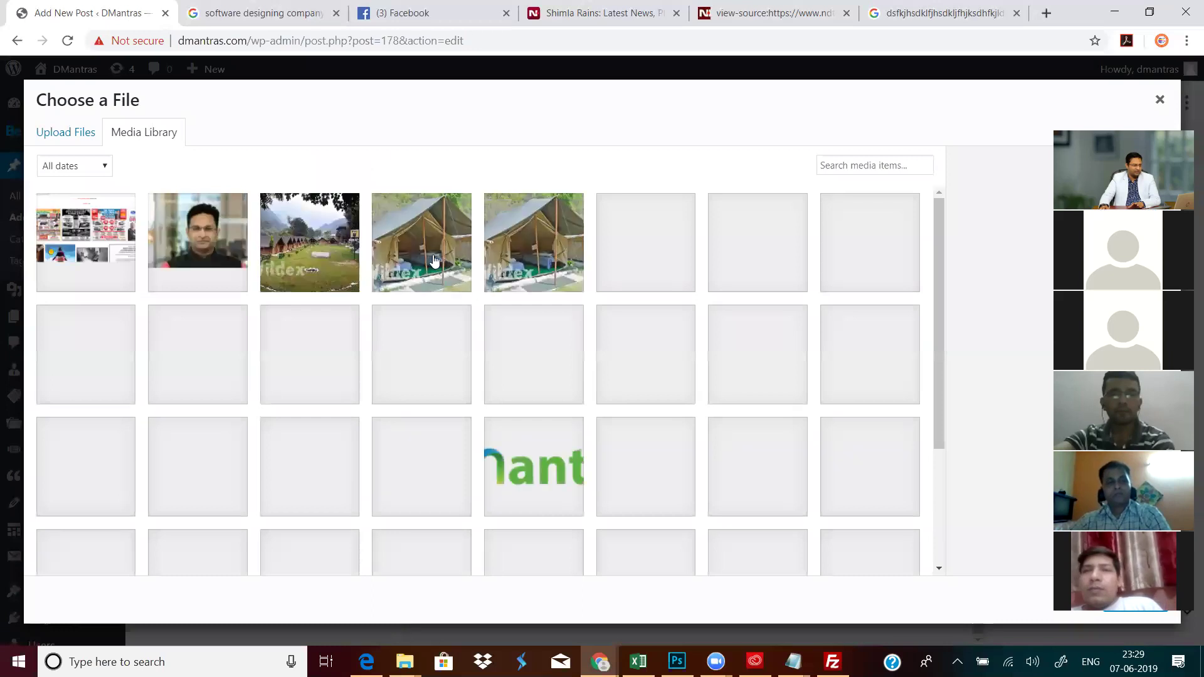
pyautogui.click(515, 460)
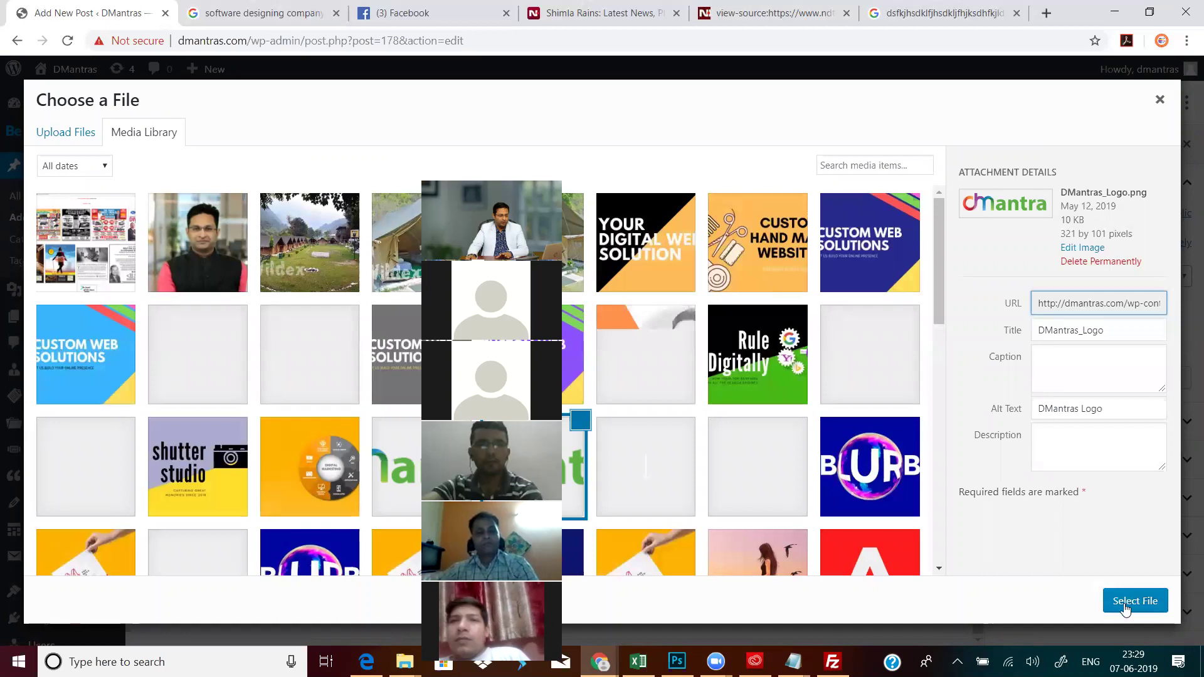
pyautogui.click(1134, 599)
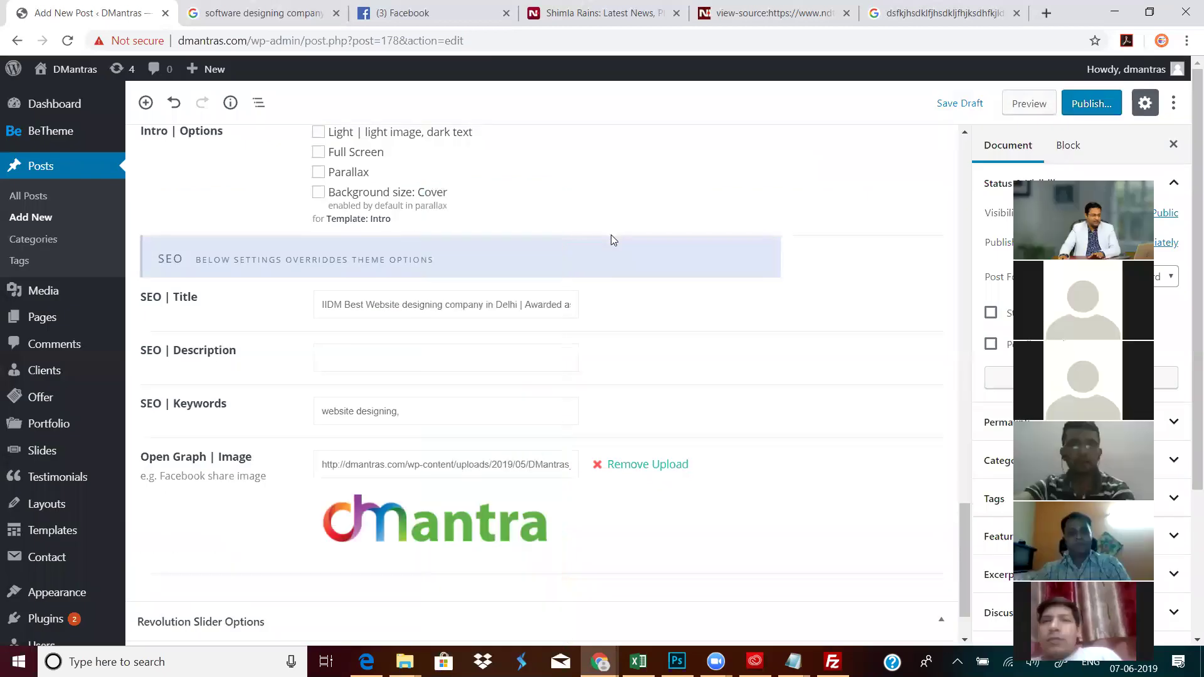
pyautogui.scroll(-1, 558, 513)
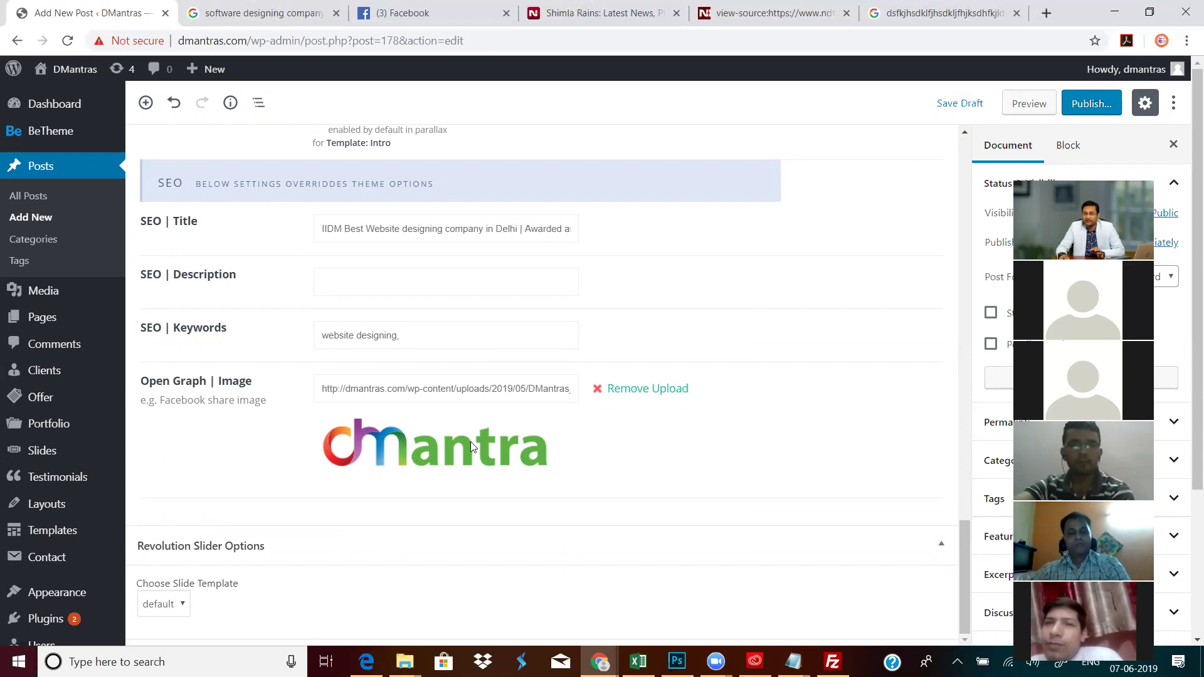
# - Publish the "website development in delhi" post and copy its link
pyautogui.scroll(20, 472, 446)
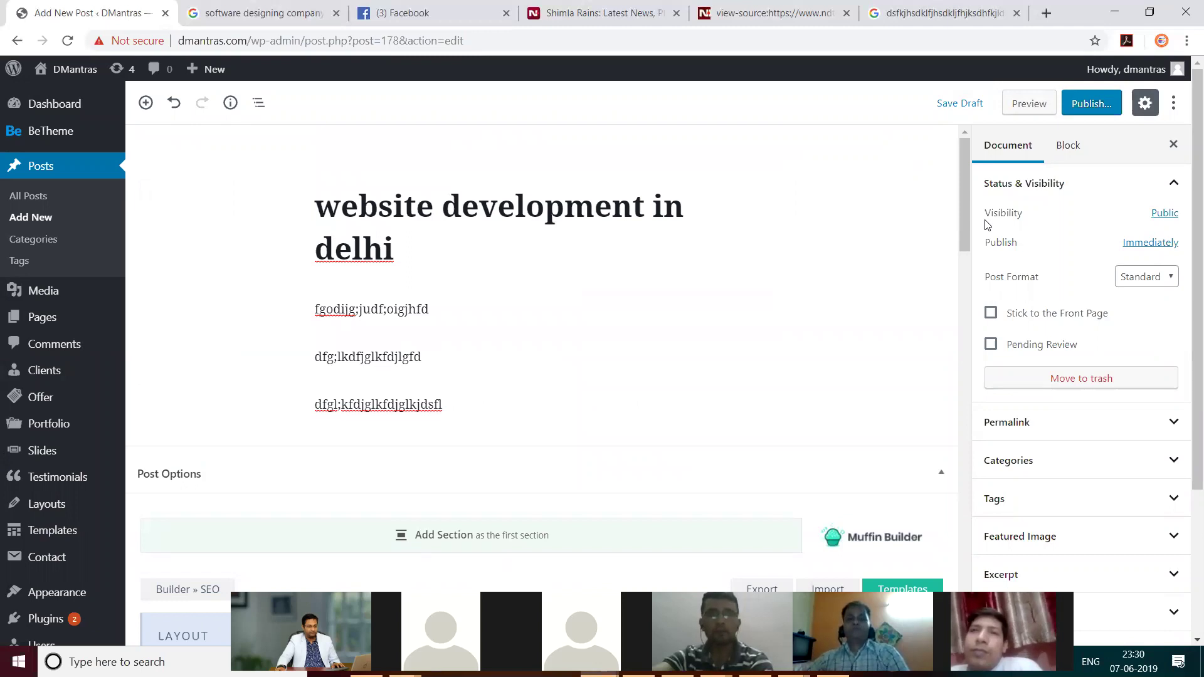
pyautogui.click(1095, 106)
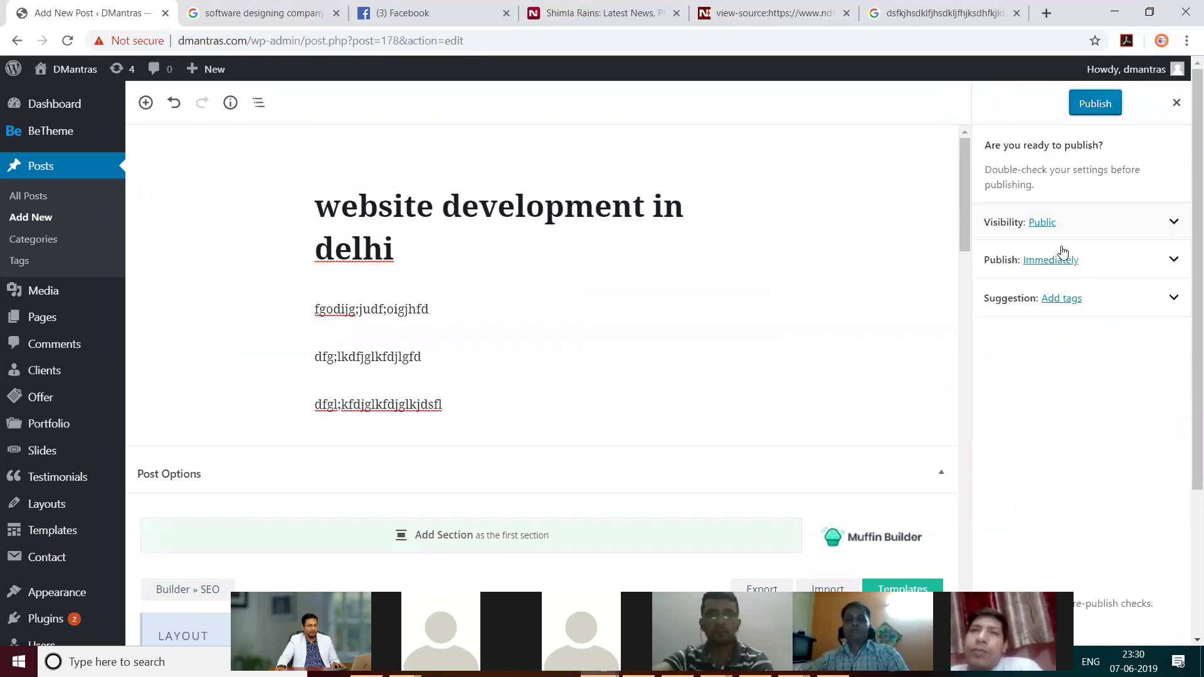
pyautogui.click(1098, 107)
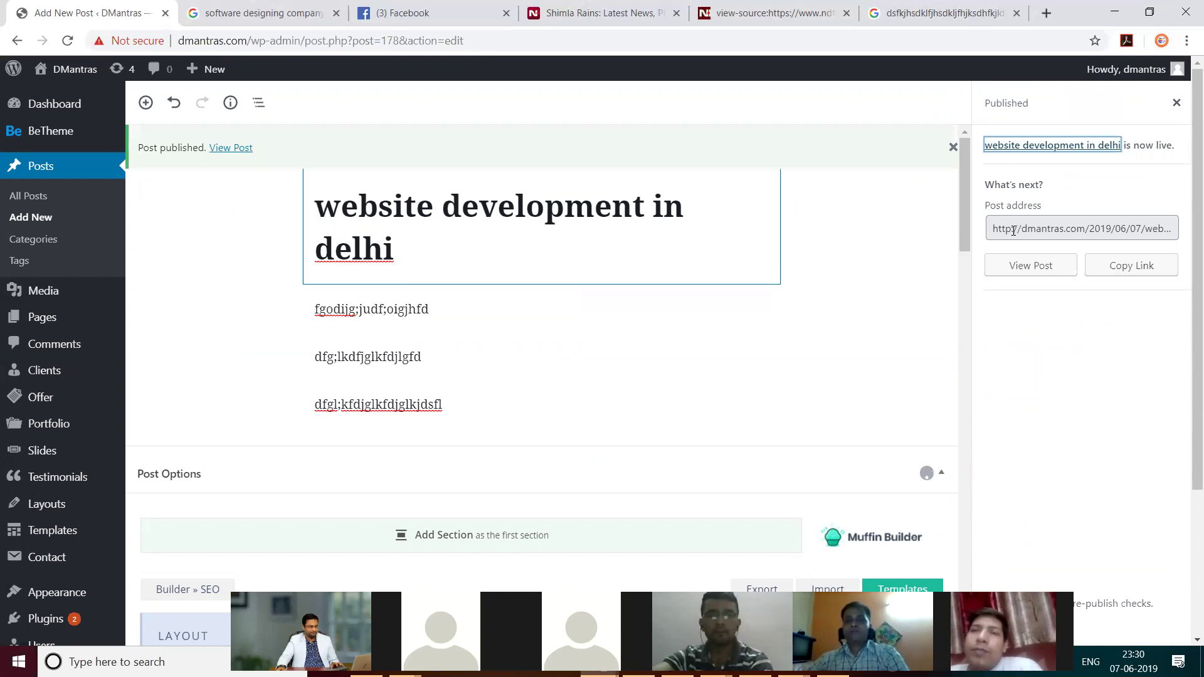
pyautogui.click(1128, 267)
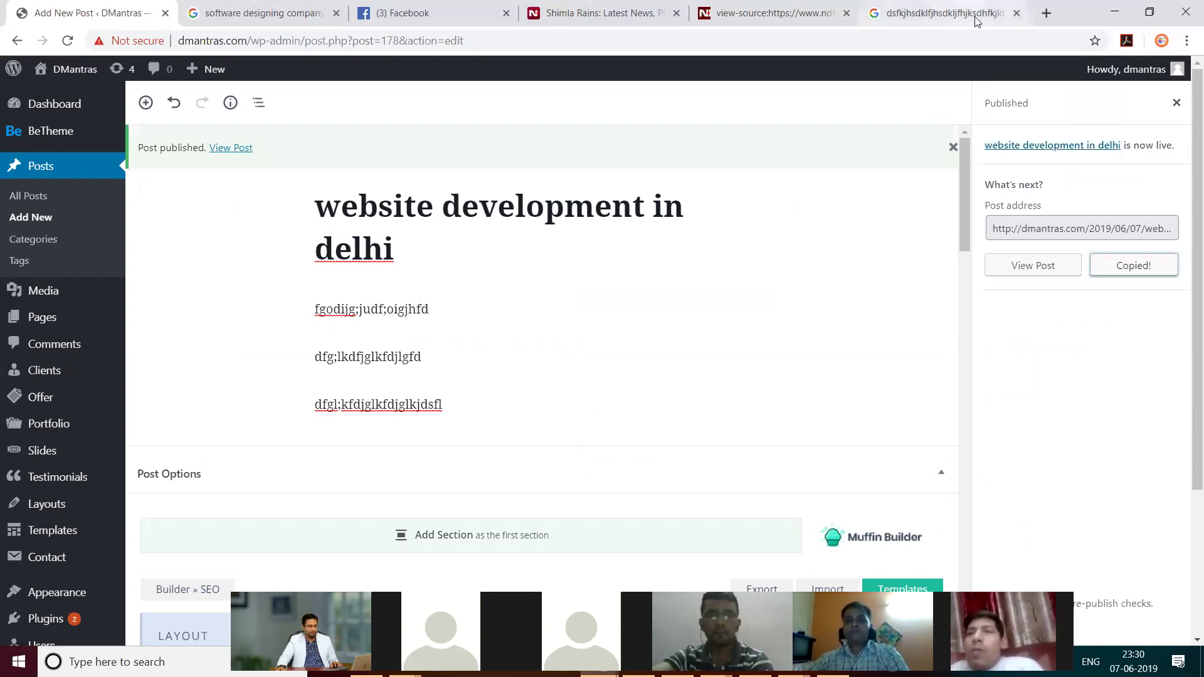
# - Load the copied post link in the browser tab showing the random-letters Google search and select the page's full address
pyautogui.click(976, 21)
pyautogui.click(948, 41)
pyautogui.hotkey('ctrl', 'v')
pyautogui.press('Return')
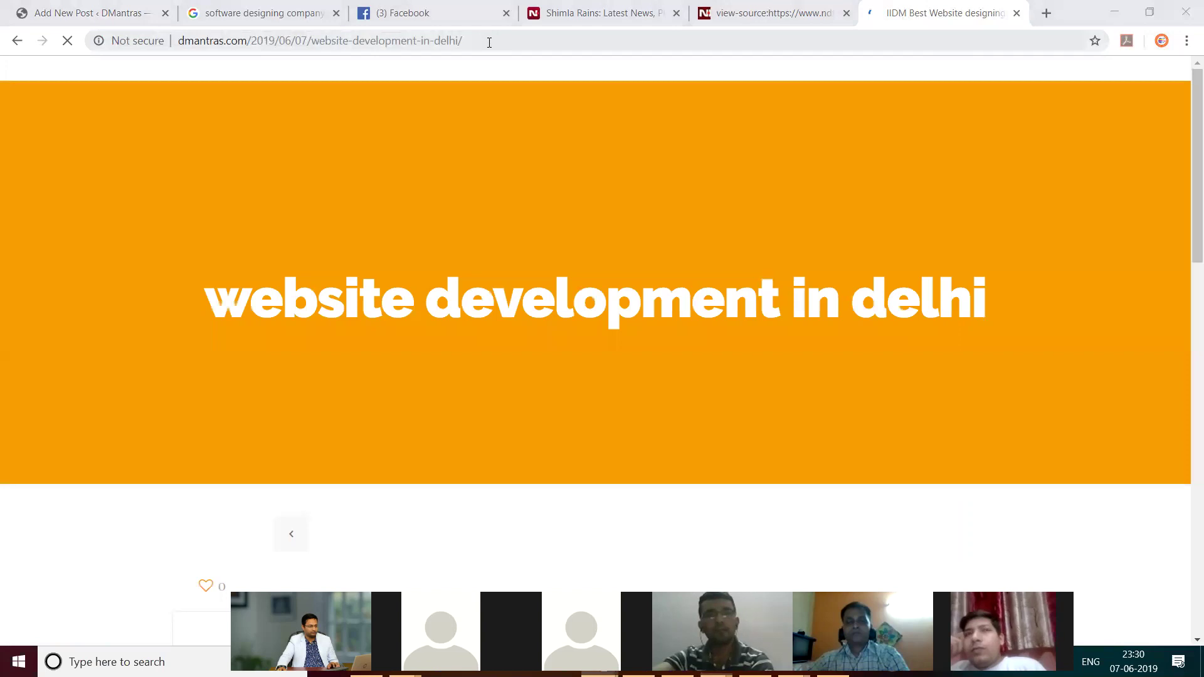
pyautogui.click(490, 42)
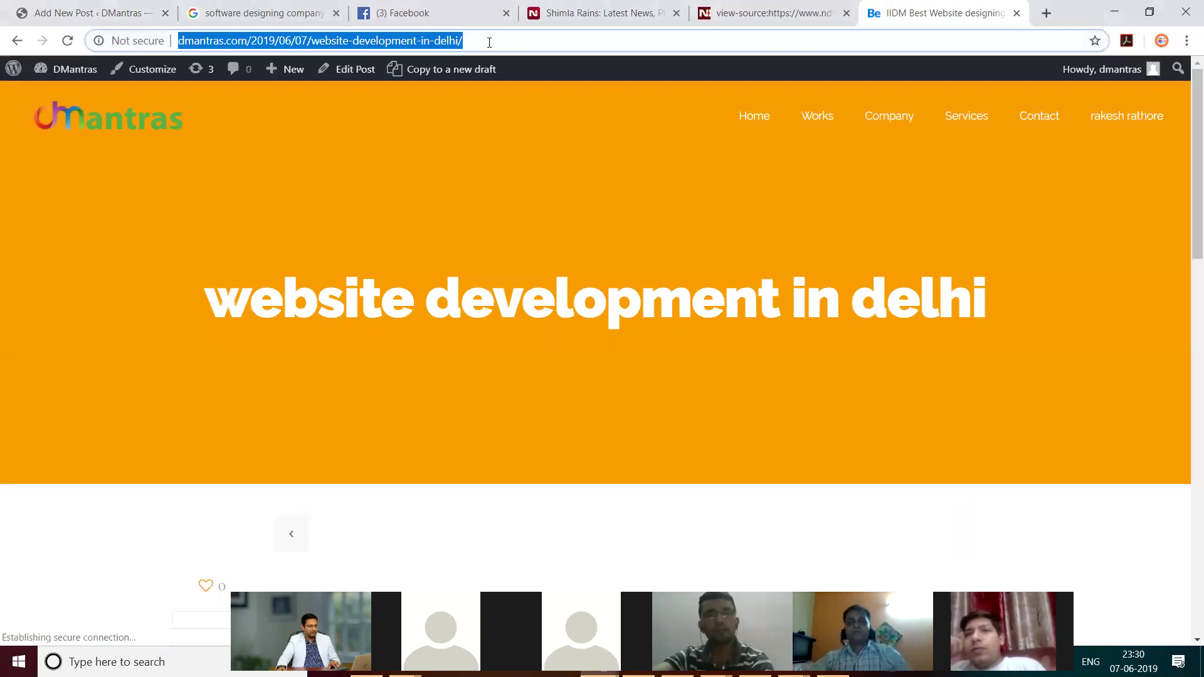
# - Switch to Facebook, discard the unshared post draft with the old link and load facebook.com afresh
pyautogui.click(399, 12)
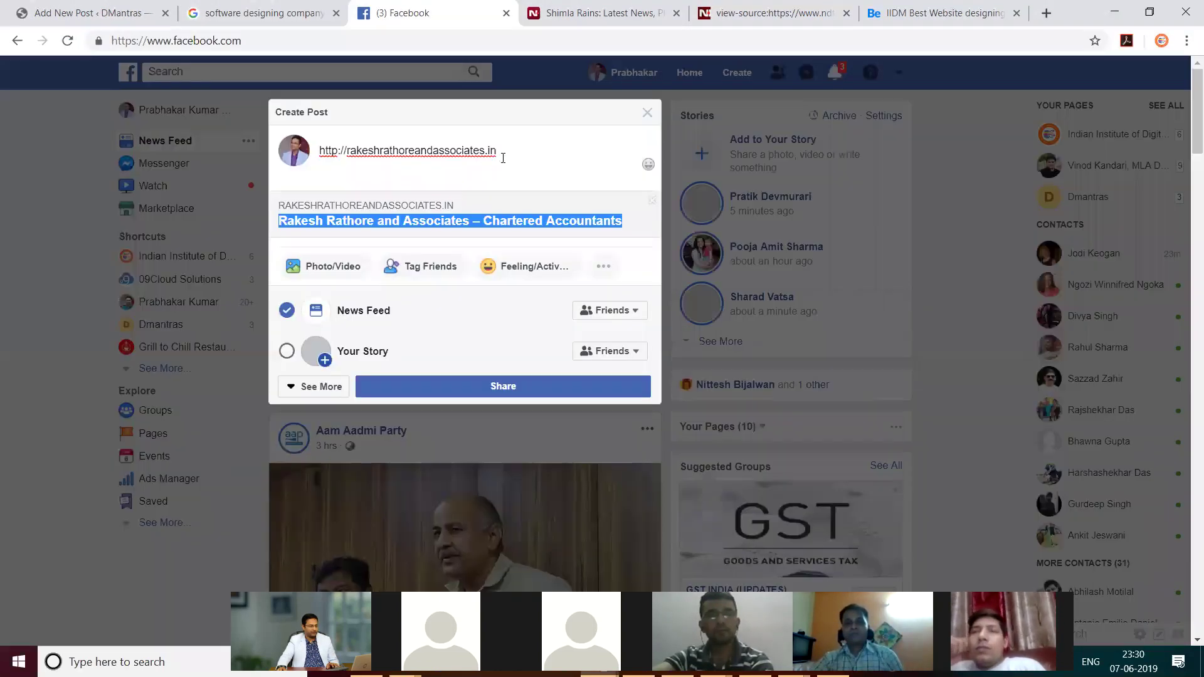
pyautogui.click(647, 113)
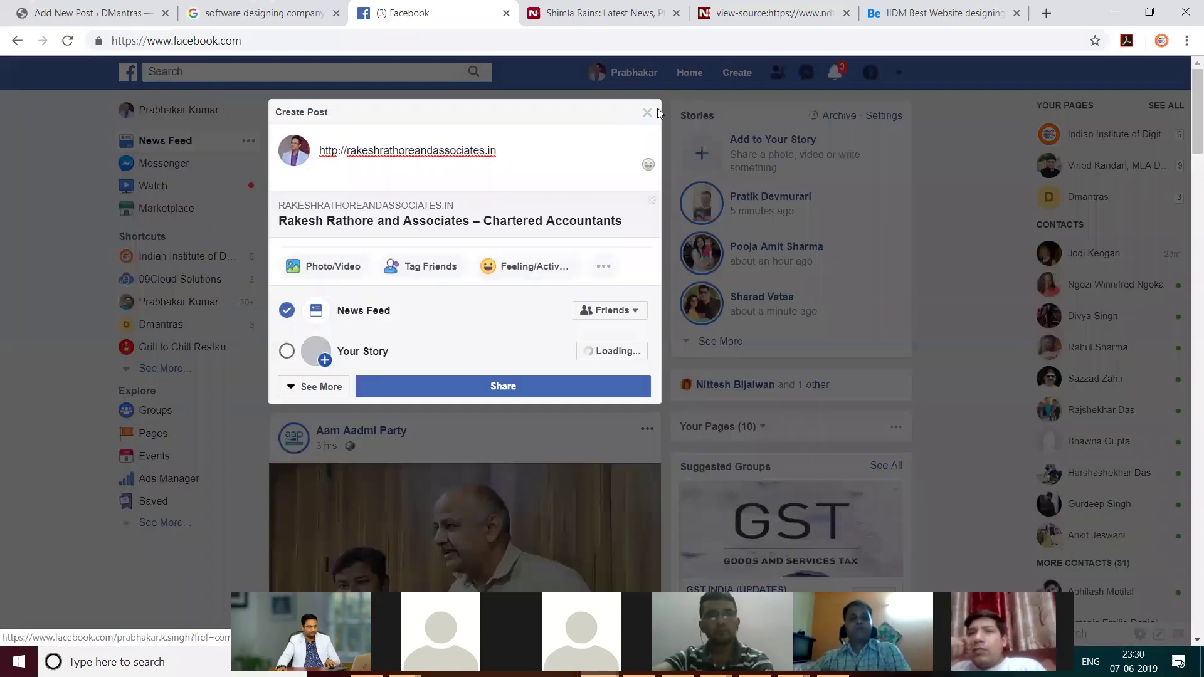
pyautogui.click(650, 113)
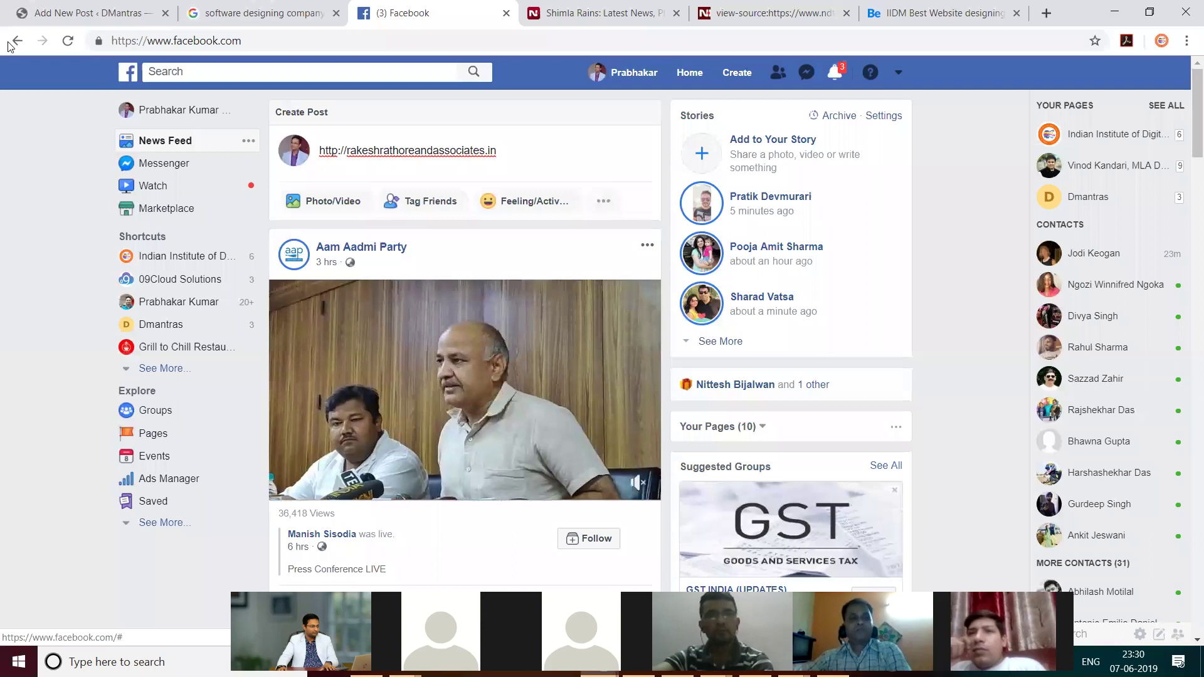
pyautogui.click(67, 41)
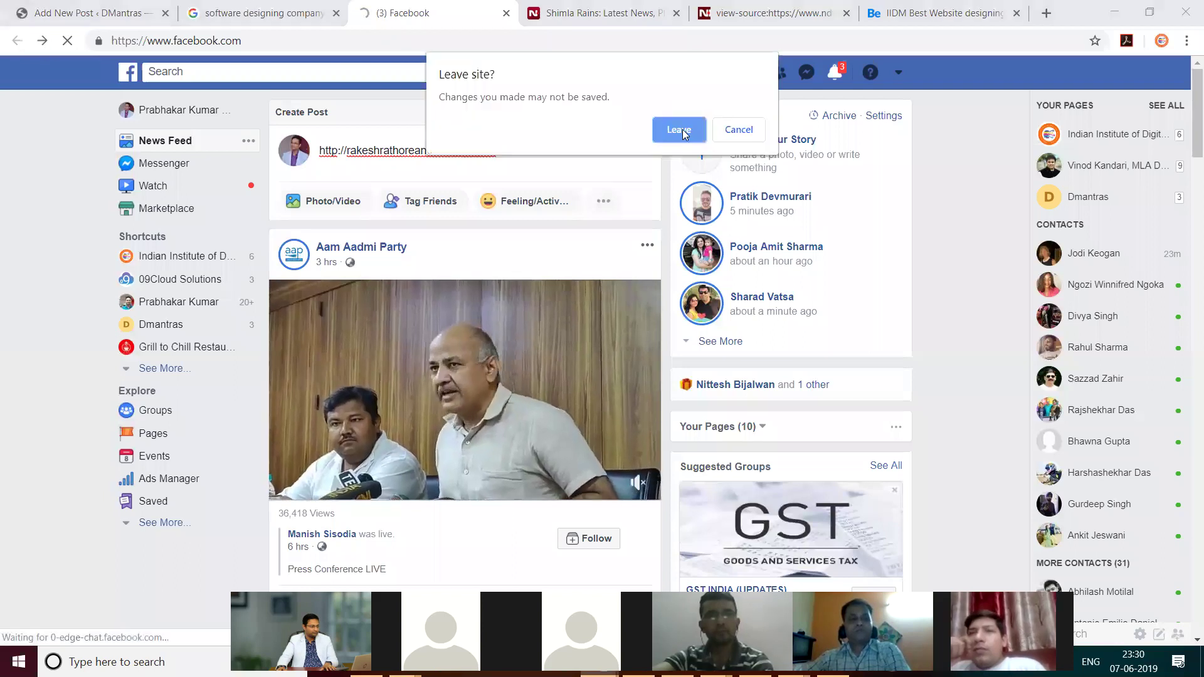
pyautogui.click(681, 129)
pyautogui.write('faceb')
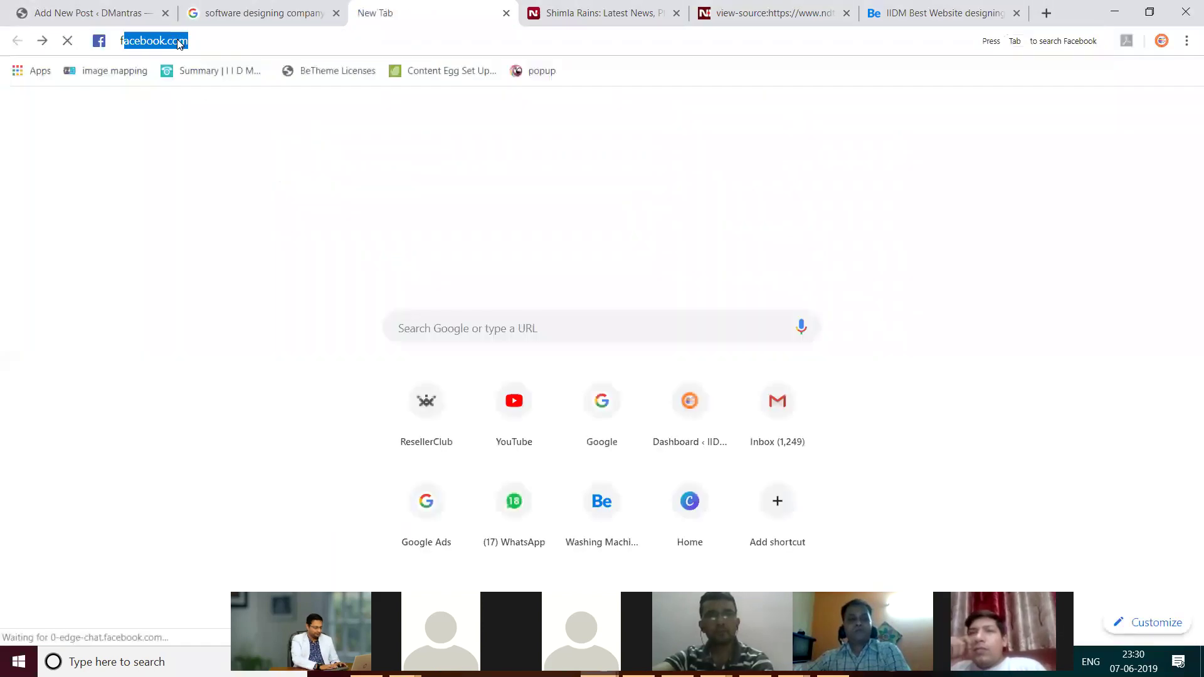
pyautogui.write('ook.com')
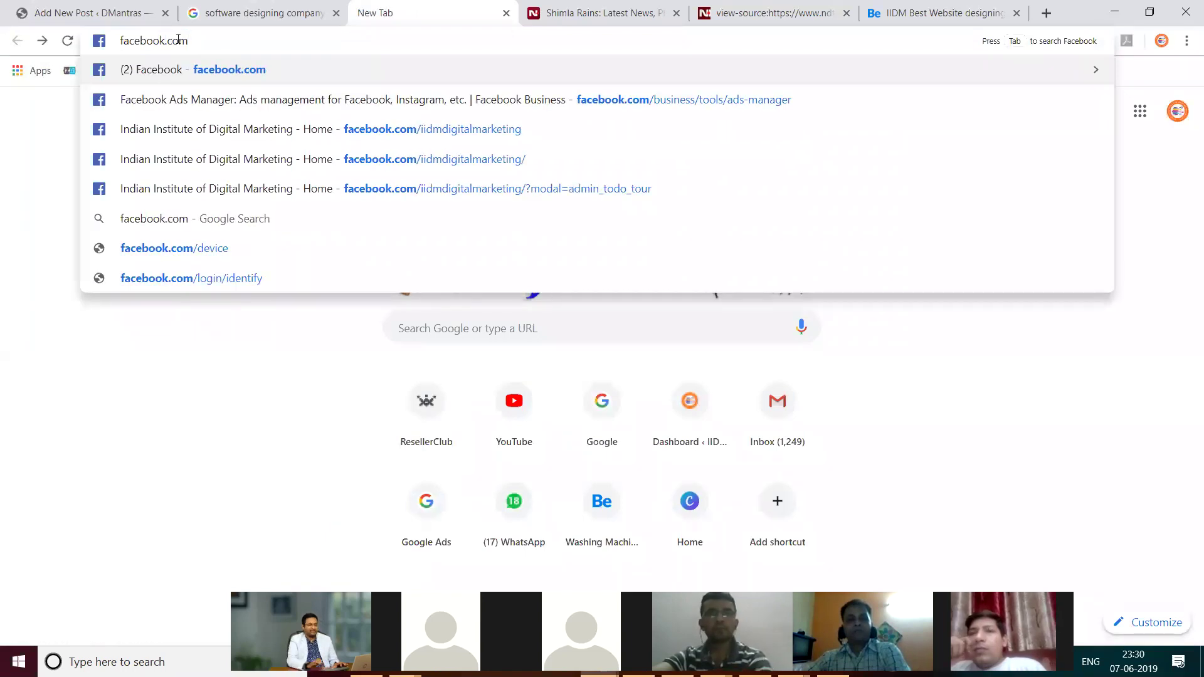
pyautogui.press('Return')
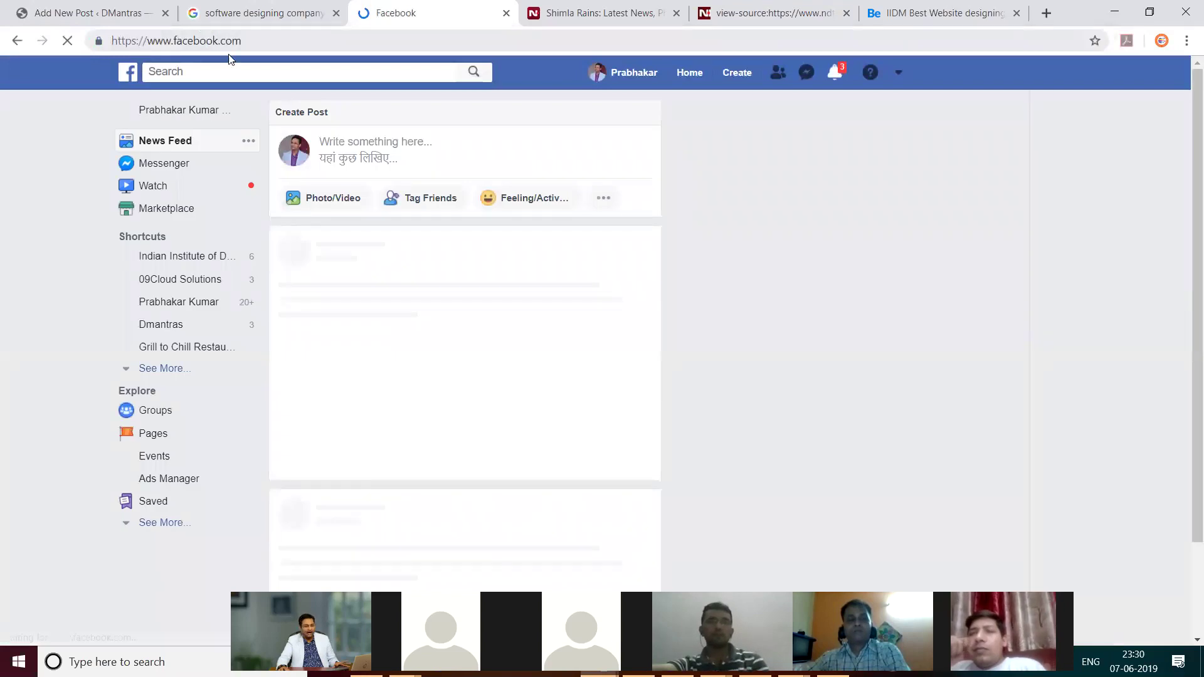
pyautogui.click(403, 144)
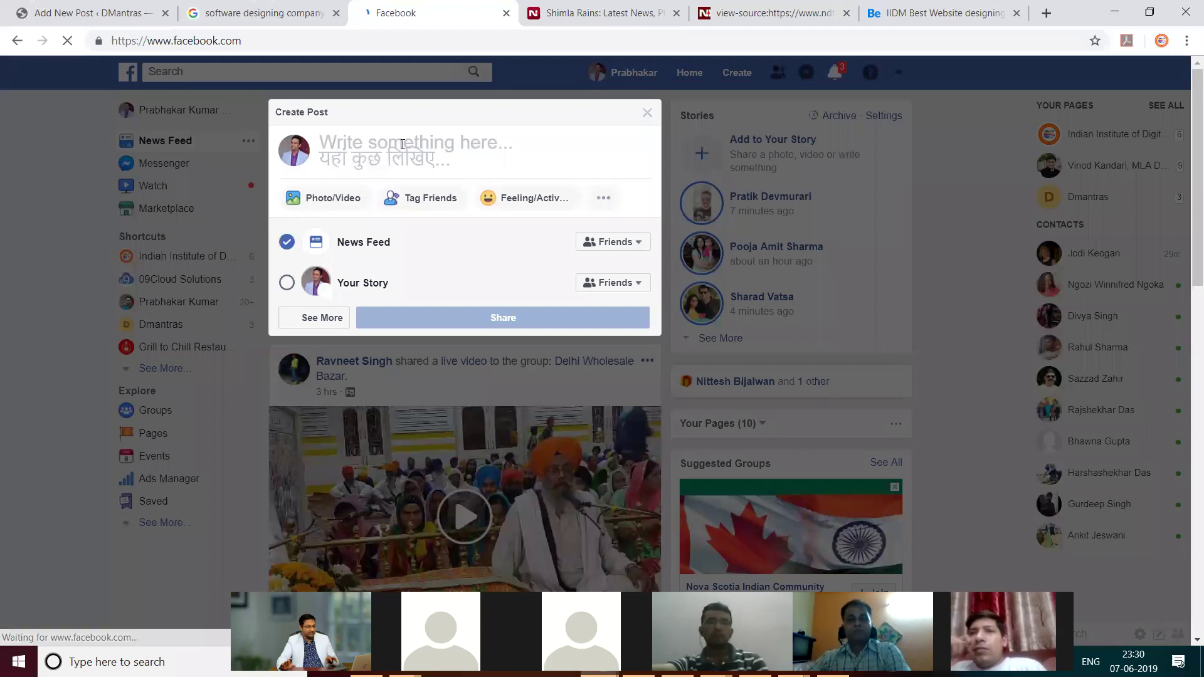
pyautogui.write('http://dmantras.com/2019/06/07/website-development-in-delhi/')
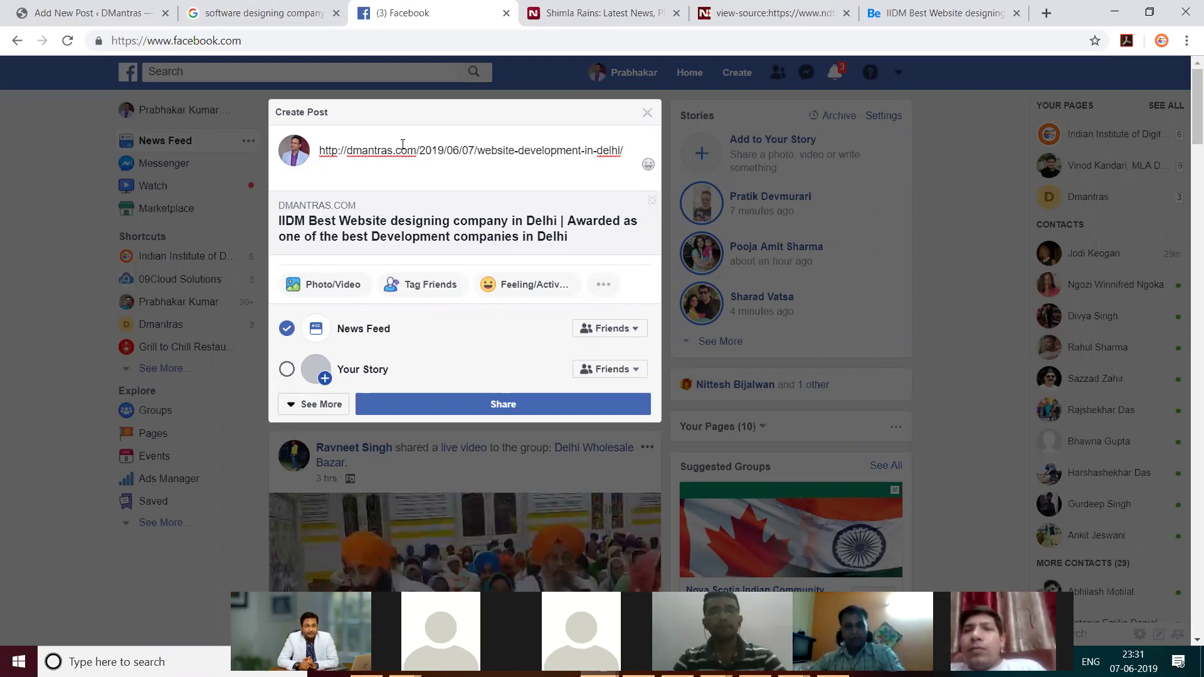
pyautogui.press('Return')
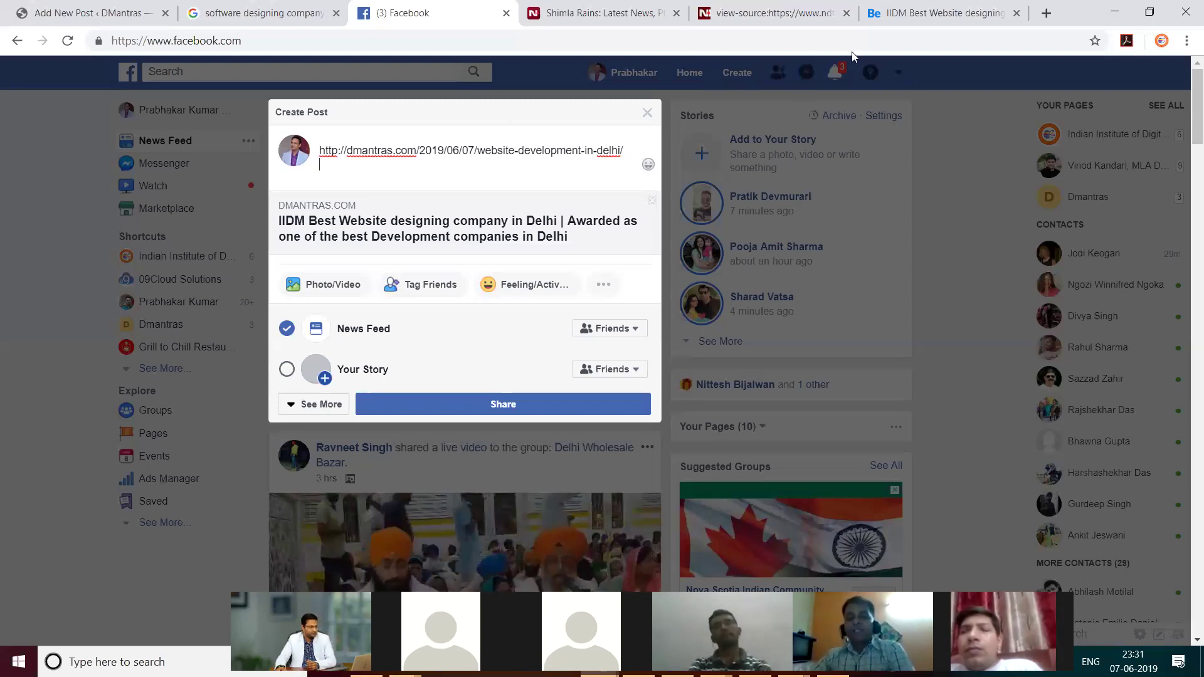
# - Close the browser tab with the published "website development in delhi" post and open a new empty tab
pyautogui.click(934, 13)
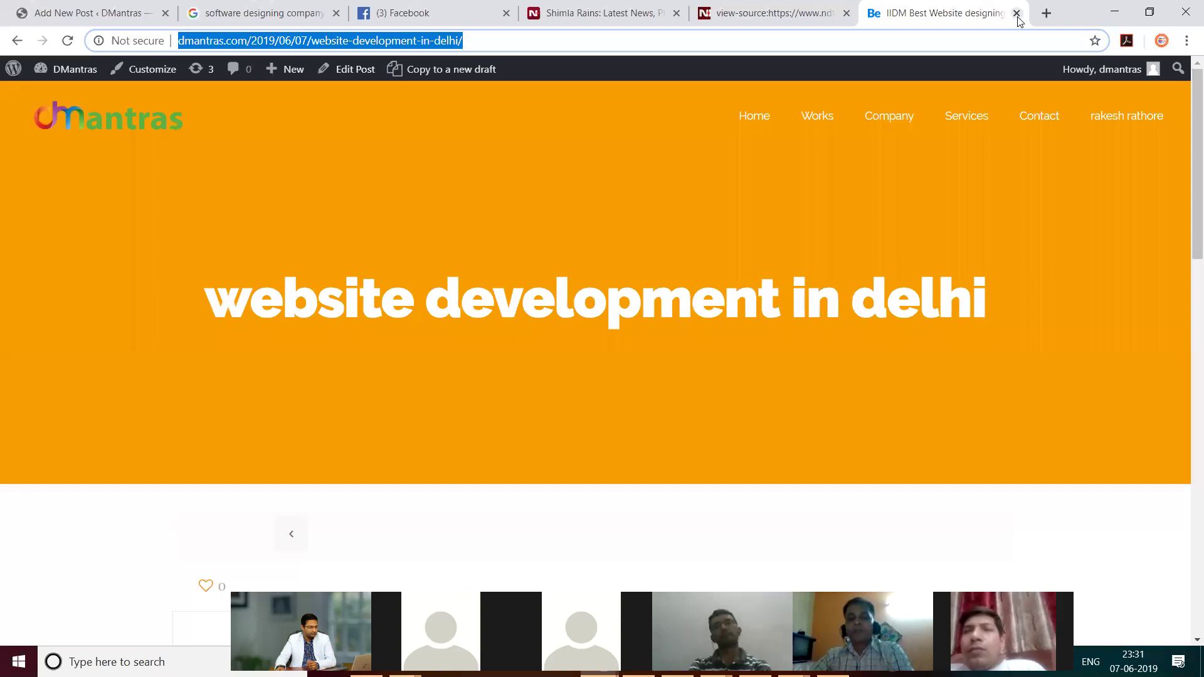
pyautogui.click(1017, 15)
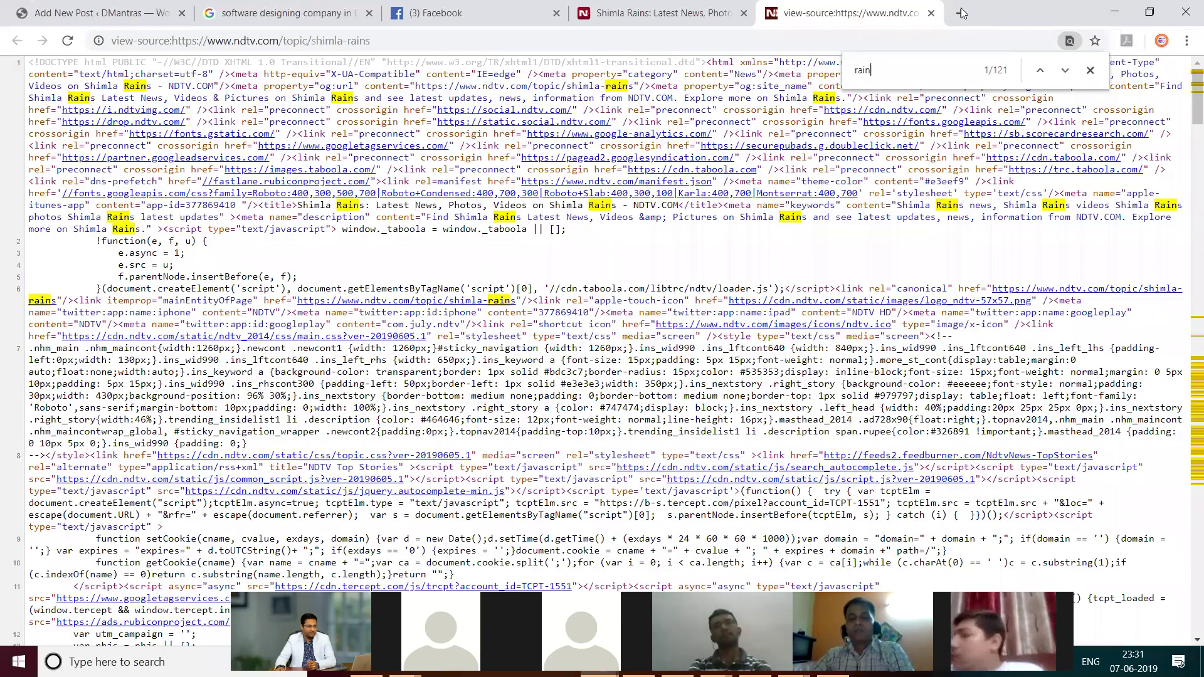
pyautogui.hotkey('ctrl', 't')
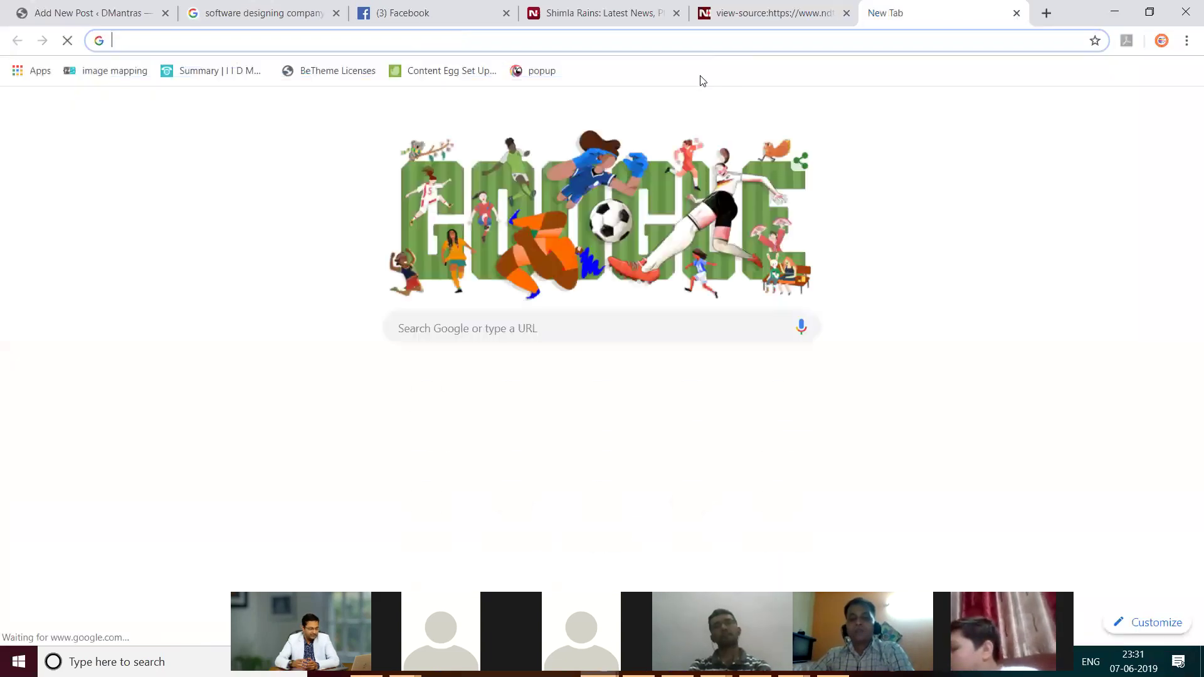